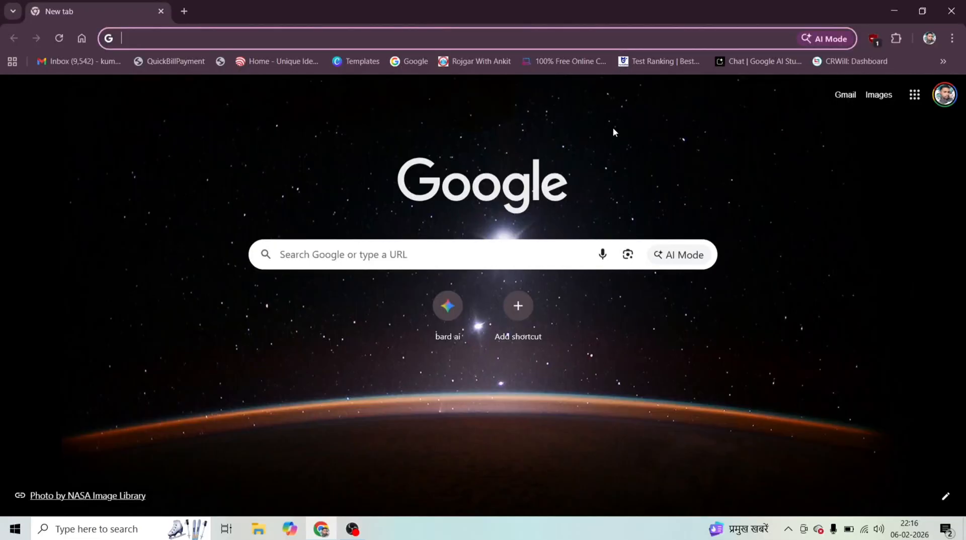
# Open the account creation form on the RRB portal from its login page and acknowledge the notice about existing registrations.
pyautogui.click(453, 263)
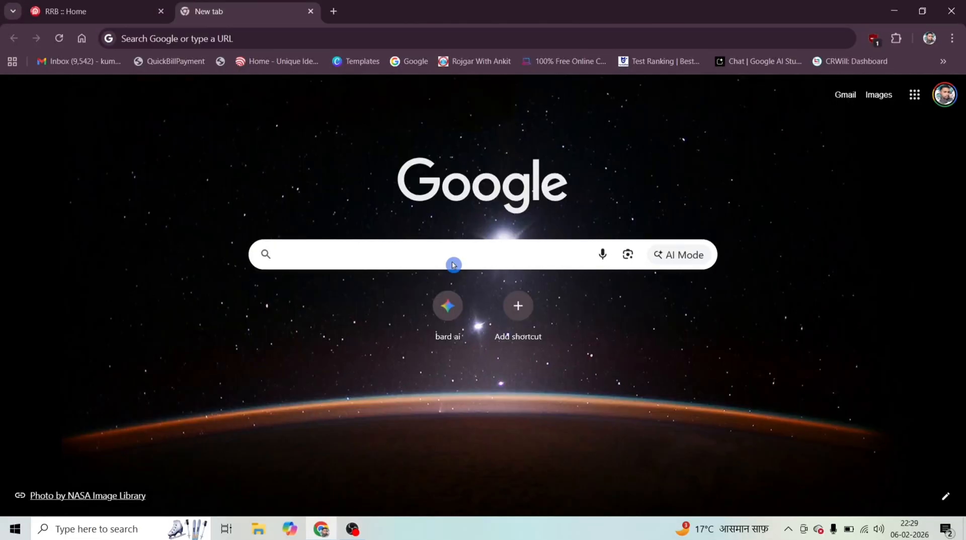
pyautogui.click(123, 3)
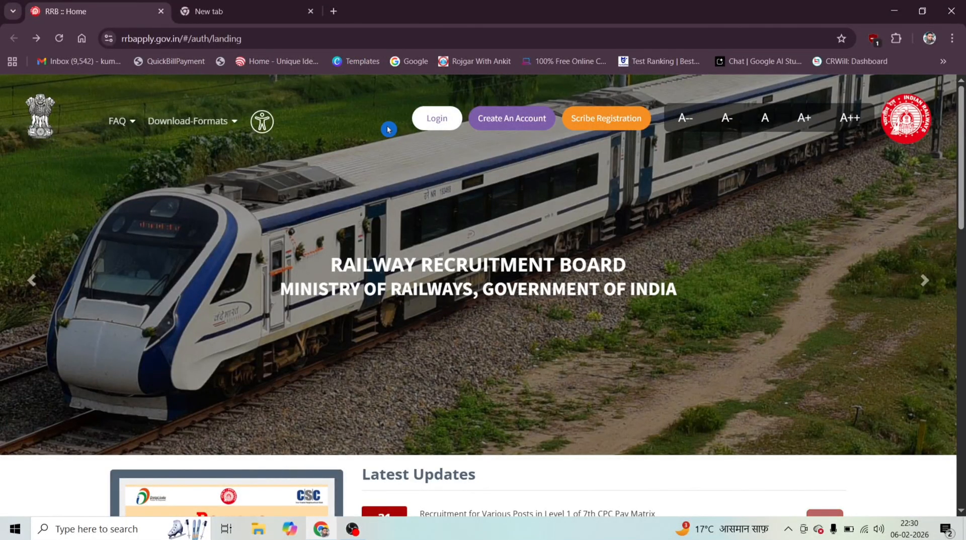
pyautogui.click(436, 118)
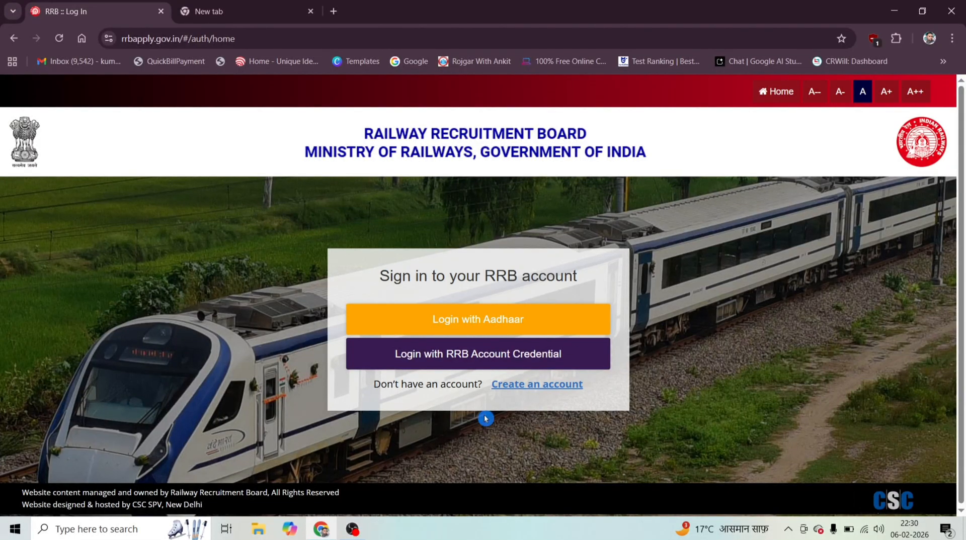
pyautogui.click(516, 388)
pyautogui.click(534, 391)
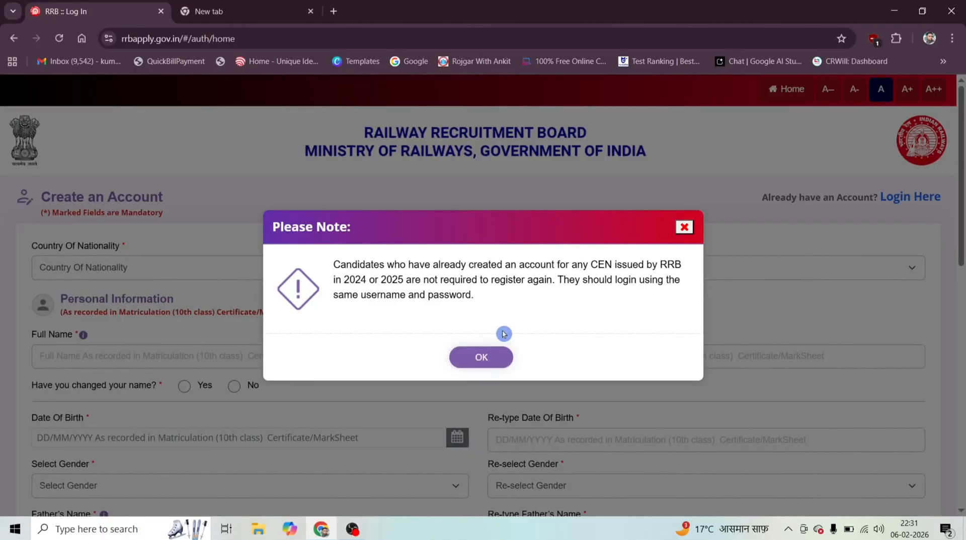
pyautogui.click(484, 360)
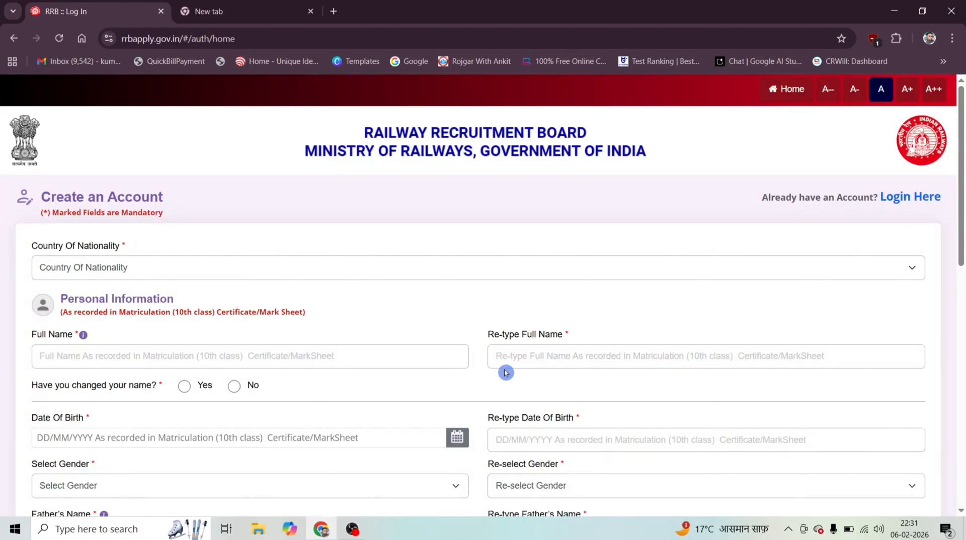
# Set the country of nationality to India and answer No to the question about a changed name.
pyautogui.scroll(-1, 426, 312)
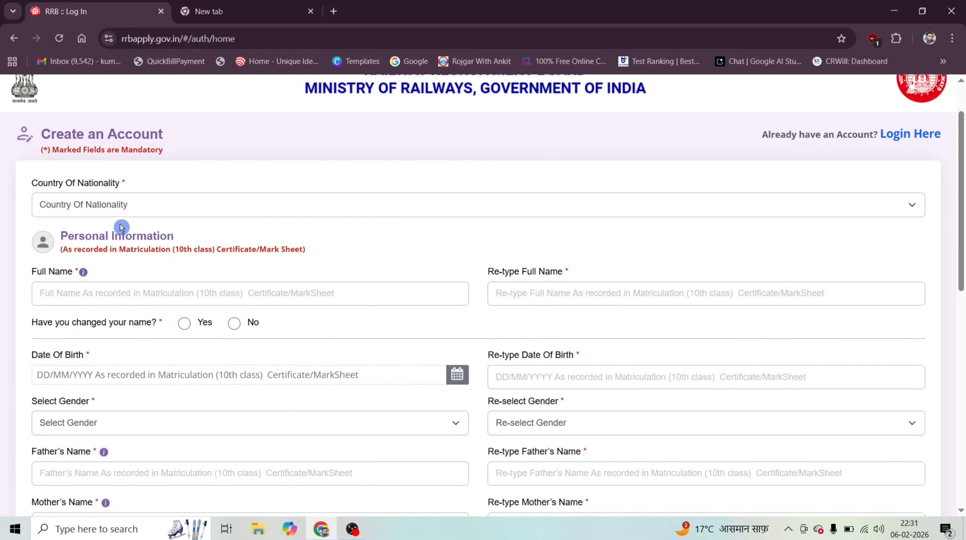
pyautogui.click(112, 207)
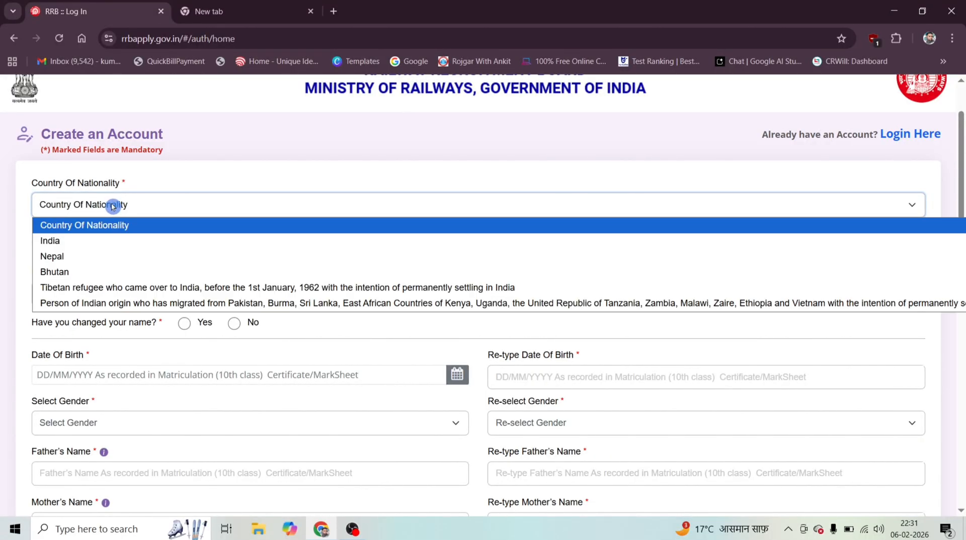
pyautogui.click(41, 242)
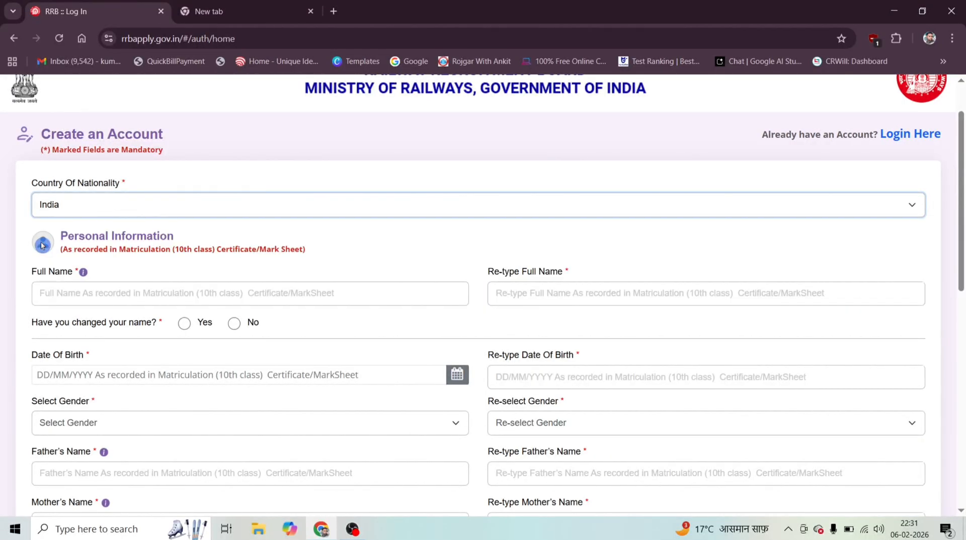
pyautogui.scroll(-3, 124, 191)
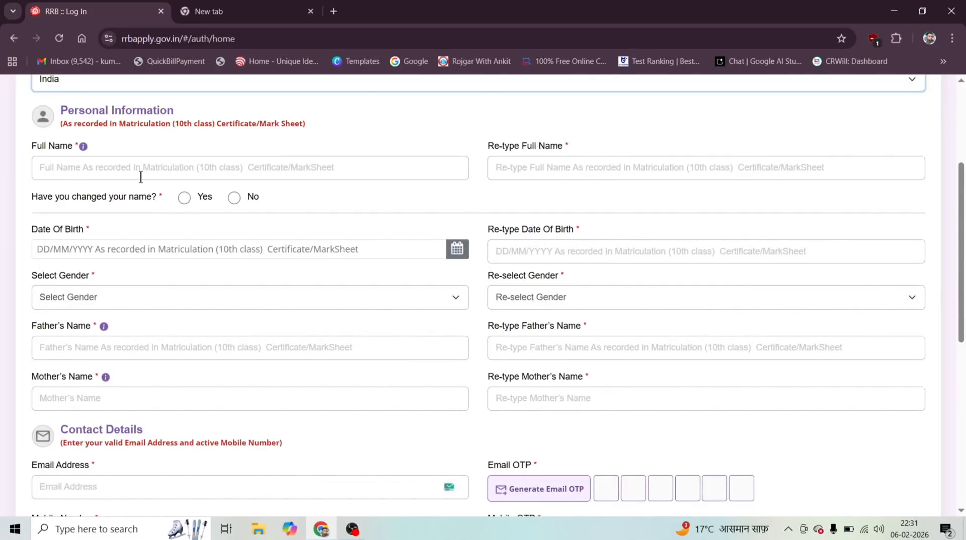
pyautogui.click(134, 171)
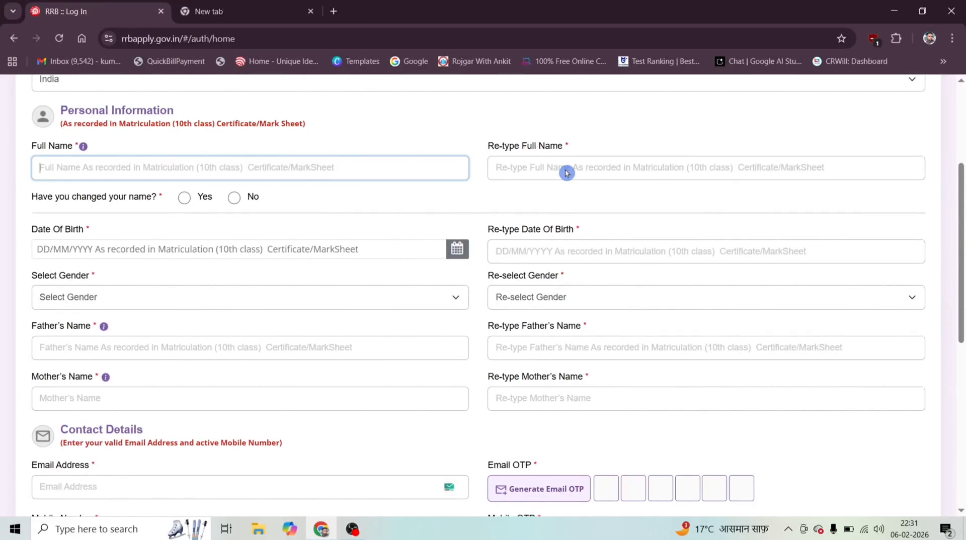
pyautogui.scroll(-1, 567, 172)
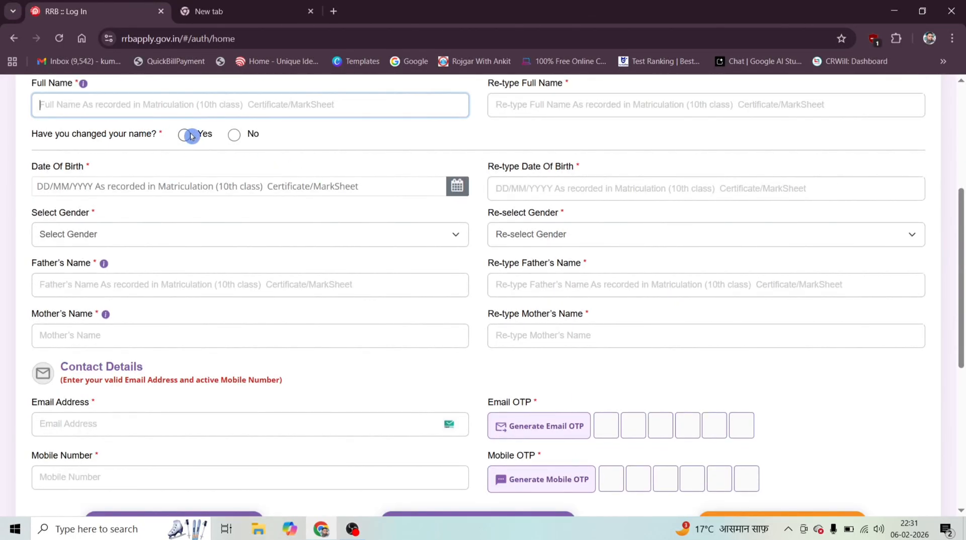
pyautogui.click(235, 136)
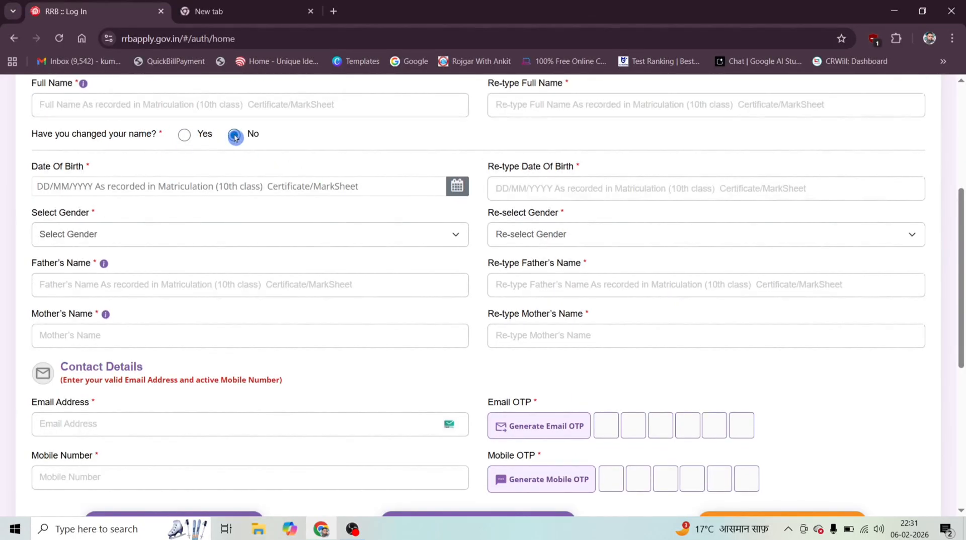
pyautogui.click(118, 186)
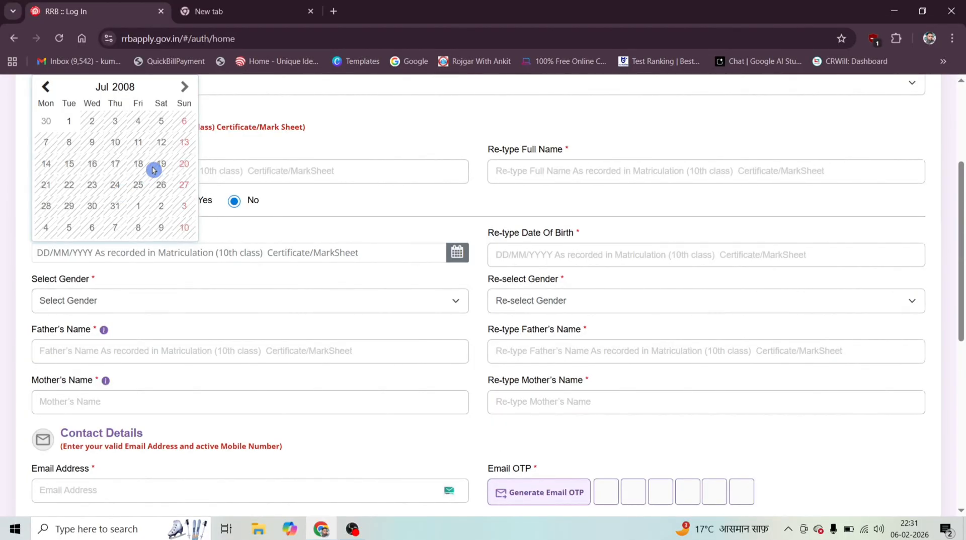
pyautogui.click(141, 192)
pyautogui.click(92, 143)
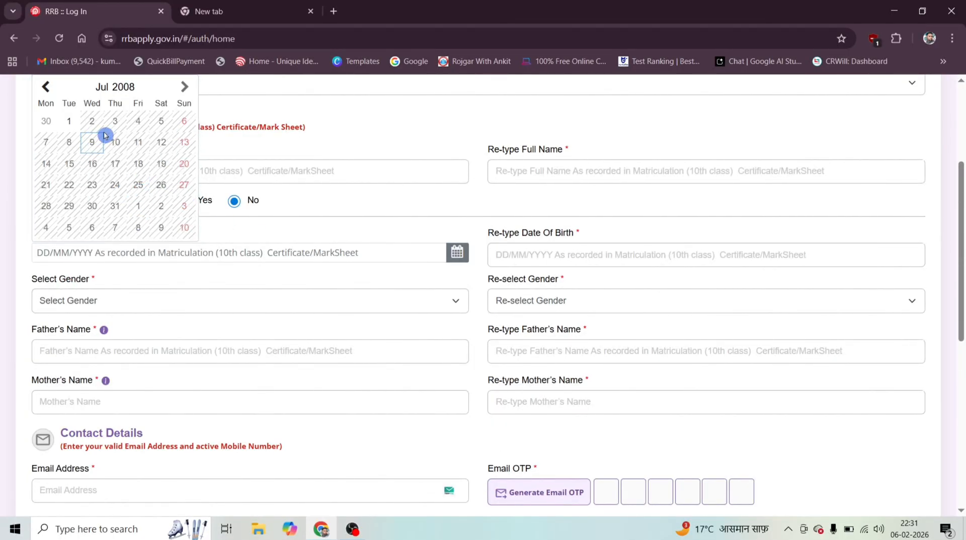
pyautogui.click(402, 155)
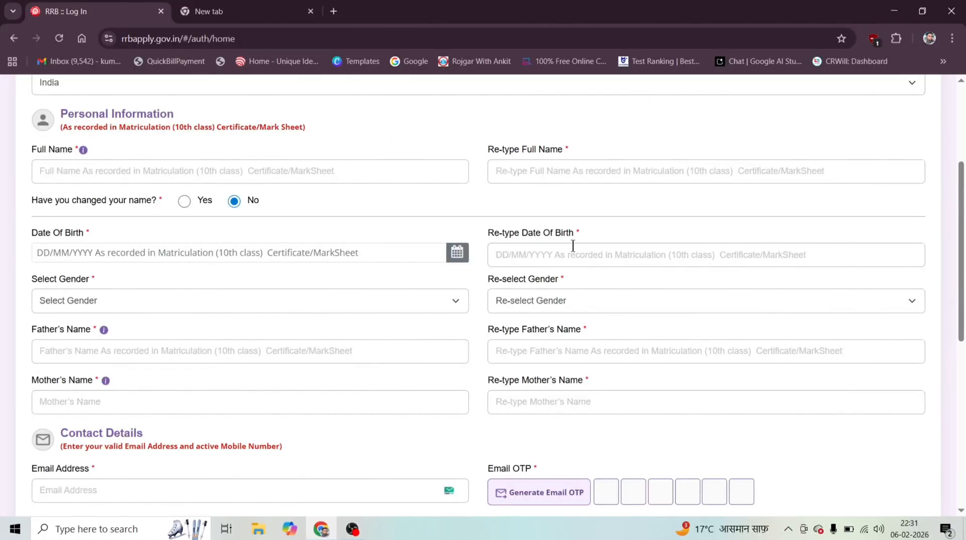
# Set the applicant's gender to Male in the personal information section.
pyautogui.scroll(-2, 491, 224)
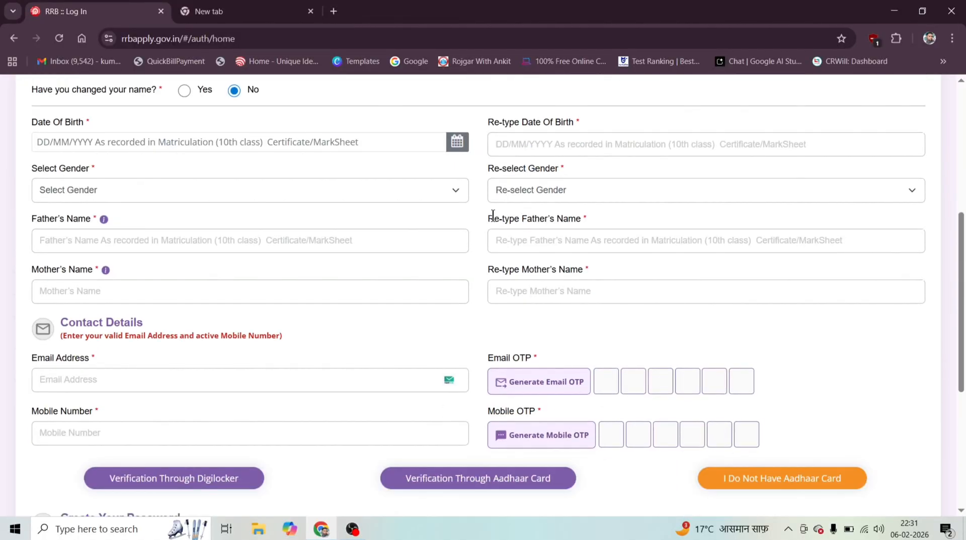
pyautogui.click(209, 177)
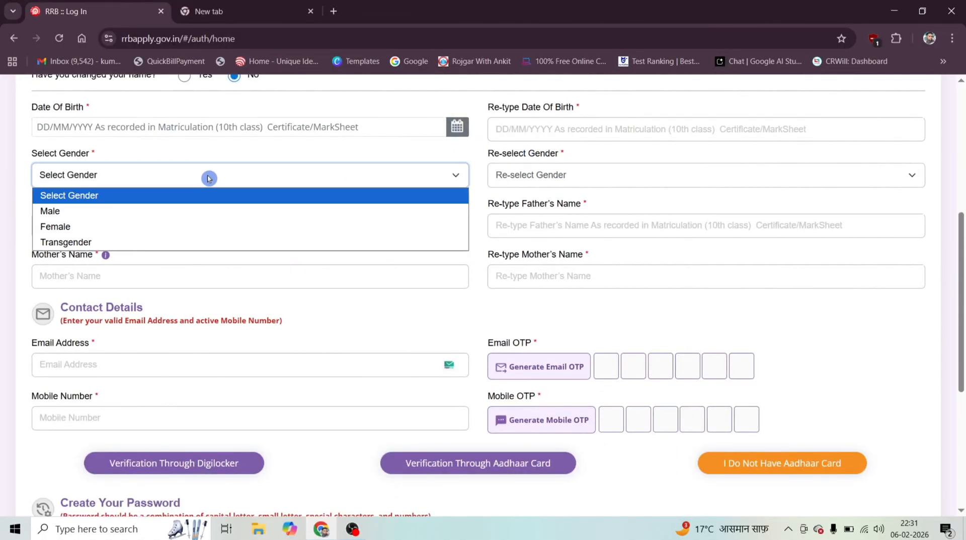
pyautogui.click(100, 210)
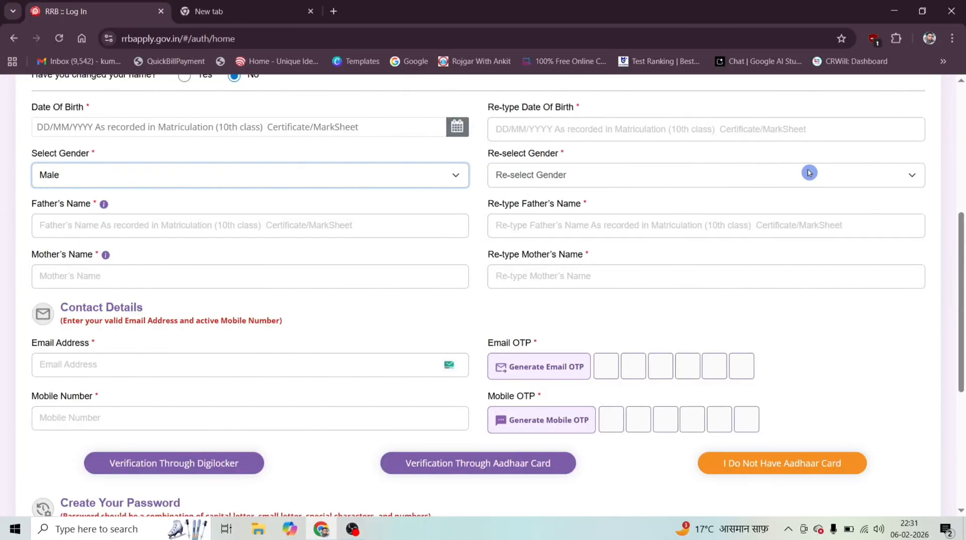
# Examine the parents' name fields and the email, mobile number and OTP fields of the registration form.
pyautogui.click(168, 222)
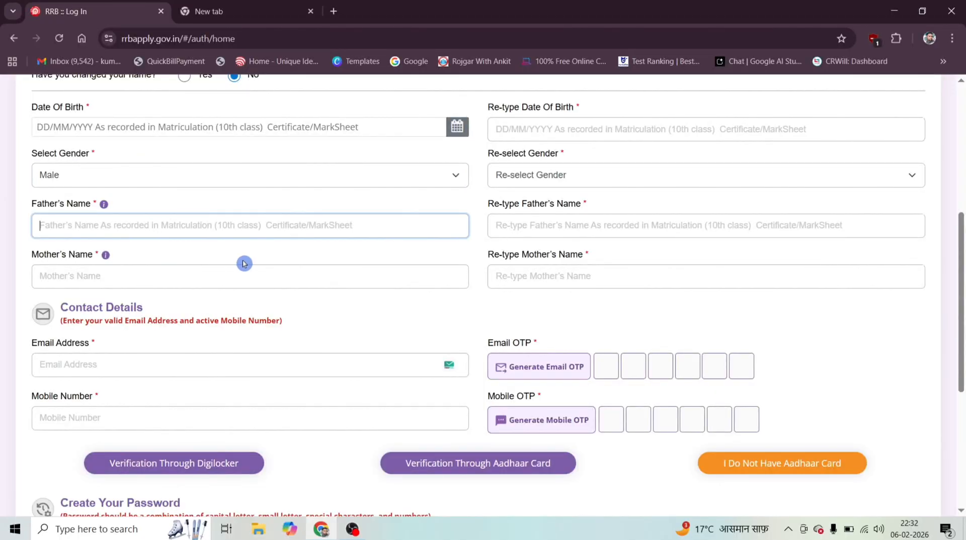
pyautogui.click(47, 276)
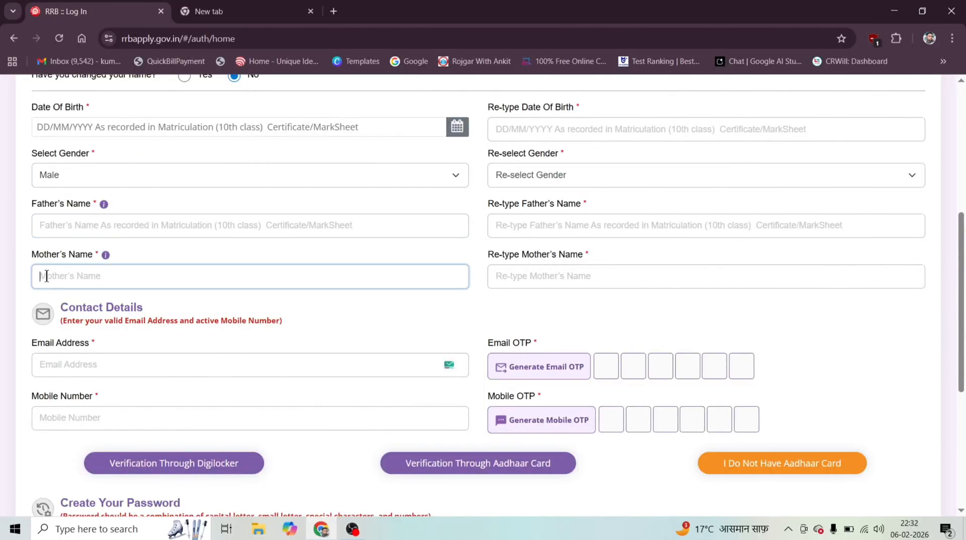
pyautogui.scroll(-4, 397, 196)
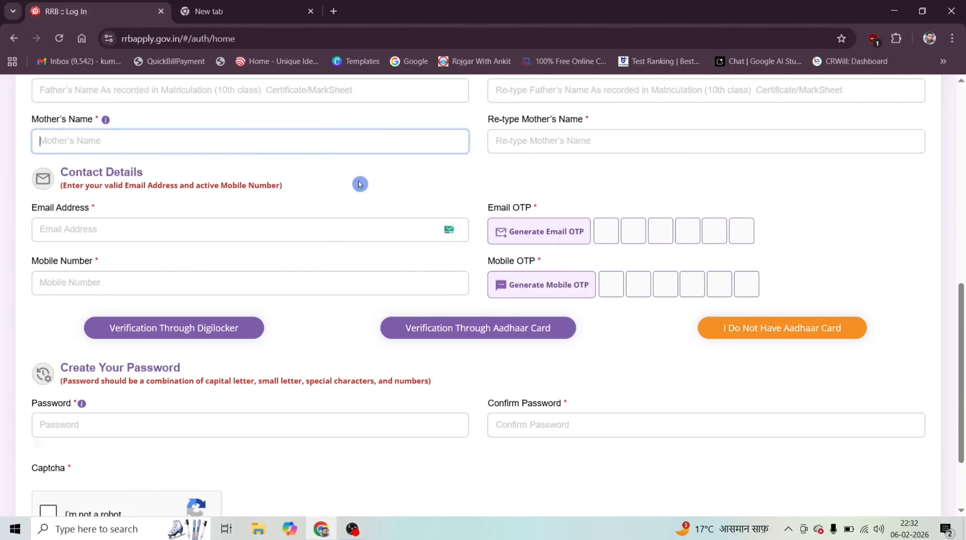
pyautogui.click(161, 182)
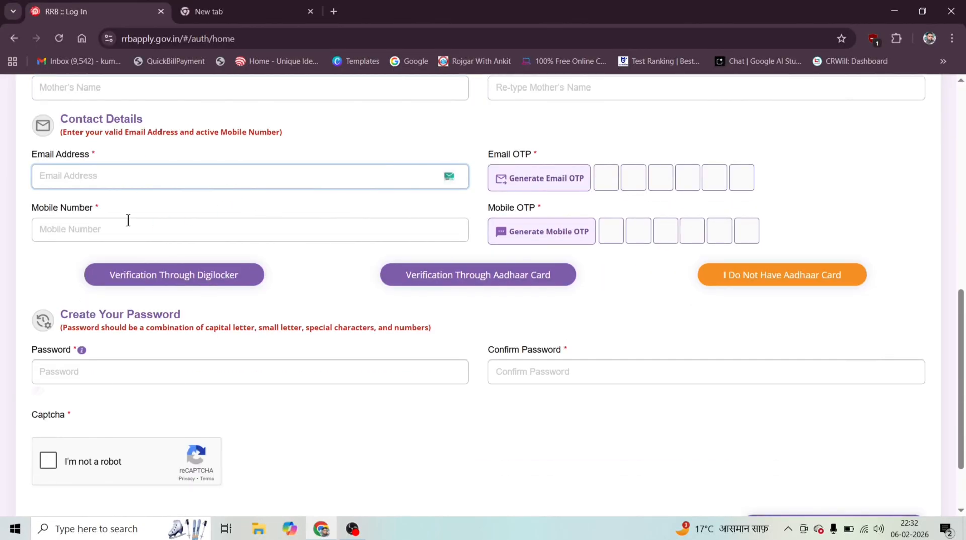
pyautogui.click(76, 233)
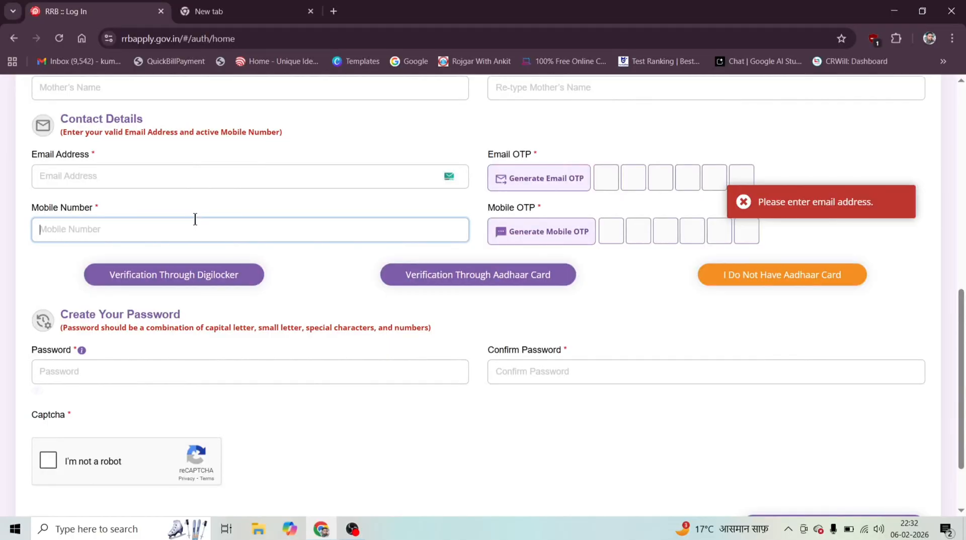
pyautogui.click(258, 174)
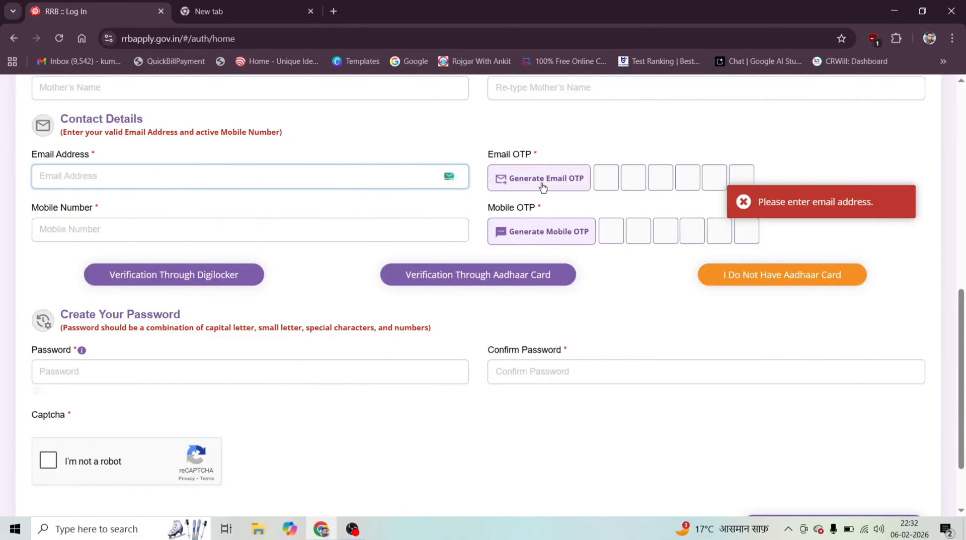
pyautogui.click(603, 181)
pyautogui.click(743, 203)
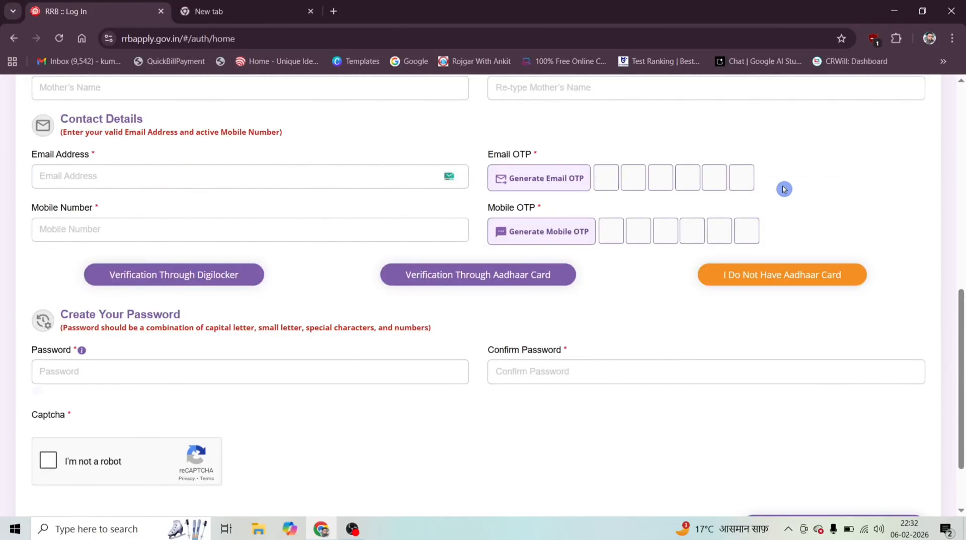
pyautogui.click(96, 230)
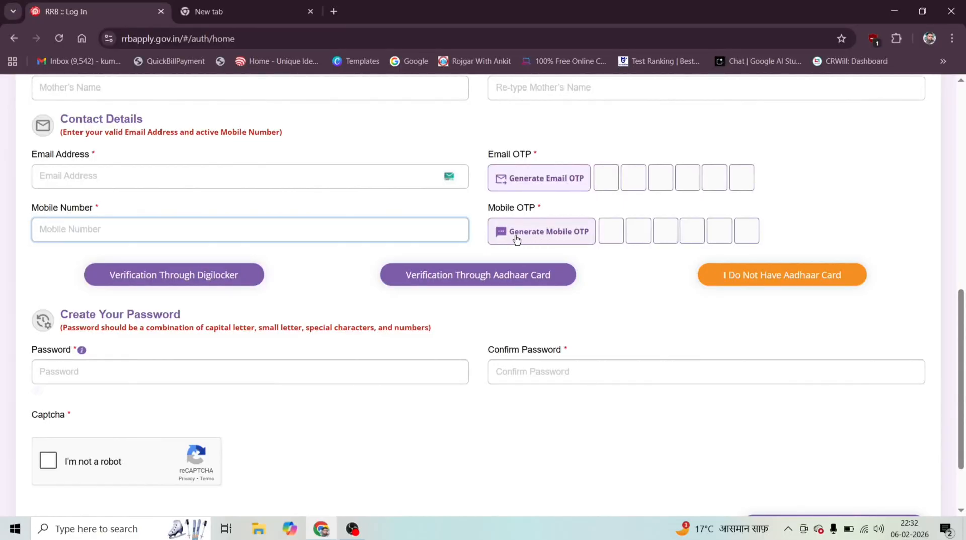
pyautogui.click(618, 236)
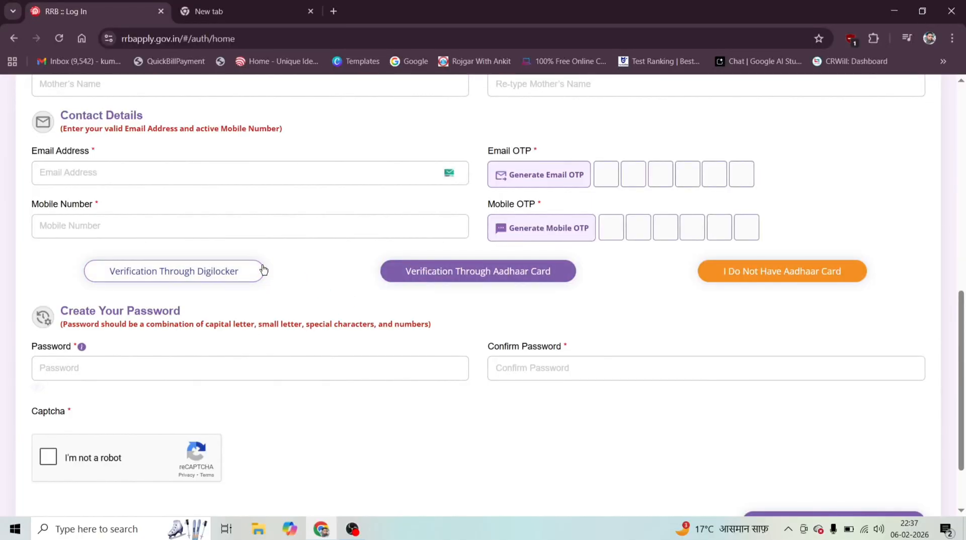
# Choose verification through Aadhaar card and tick the consent confirming age 18 or older and authorizing e-KYC.
pyautogui.click(469, 277)
pyautogui.scroll(-3, 421, 255)
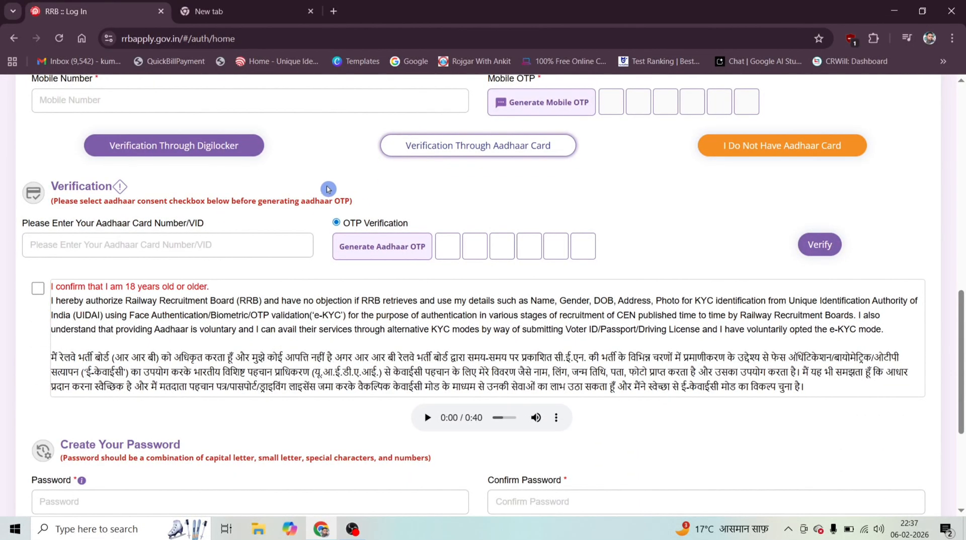
pyautogui.click(141, 183)
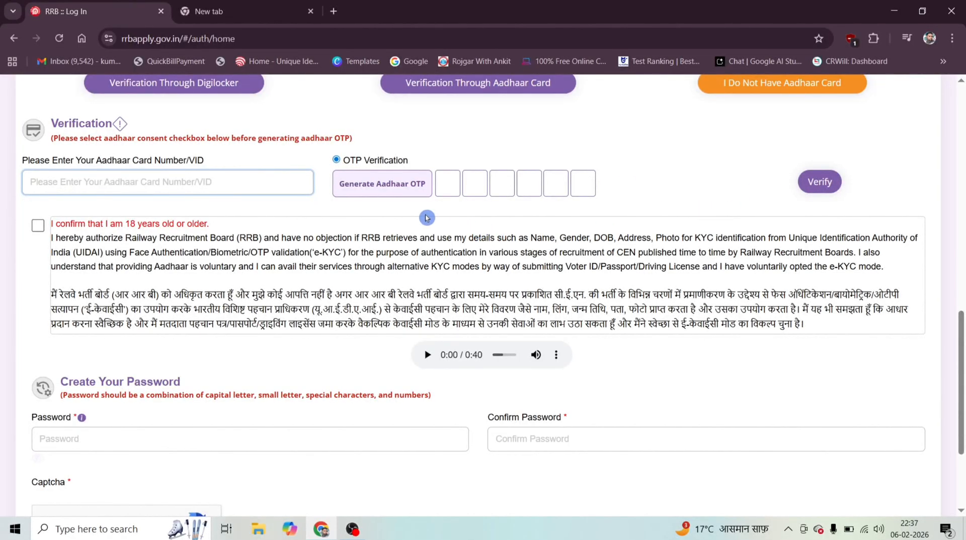
pyautogui.click(37, 227)
# Review the password and confirm password fields and complete the "I'm not a robot" captcha check.
pyautogui.scroll(-3, 37, 226)
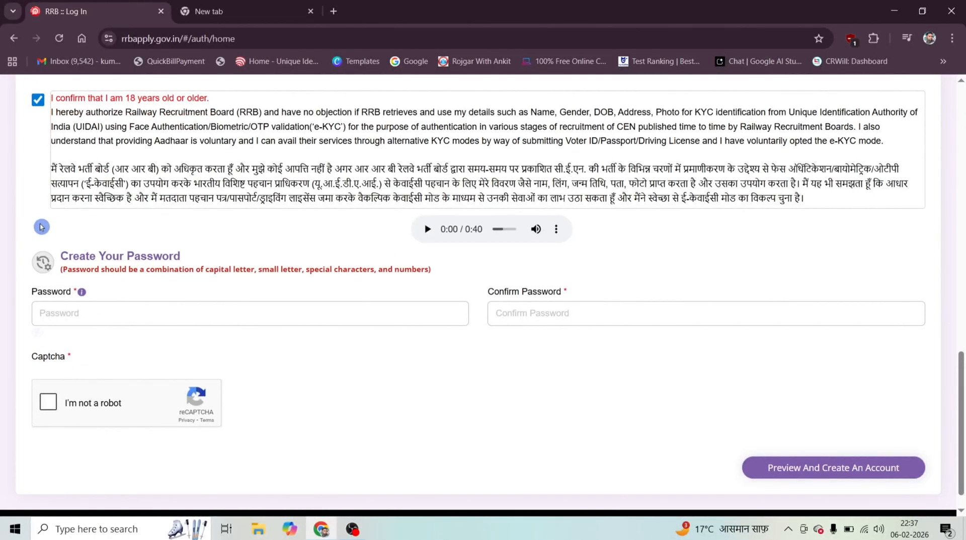
pyautogui.click(85, 280)
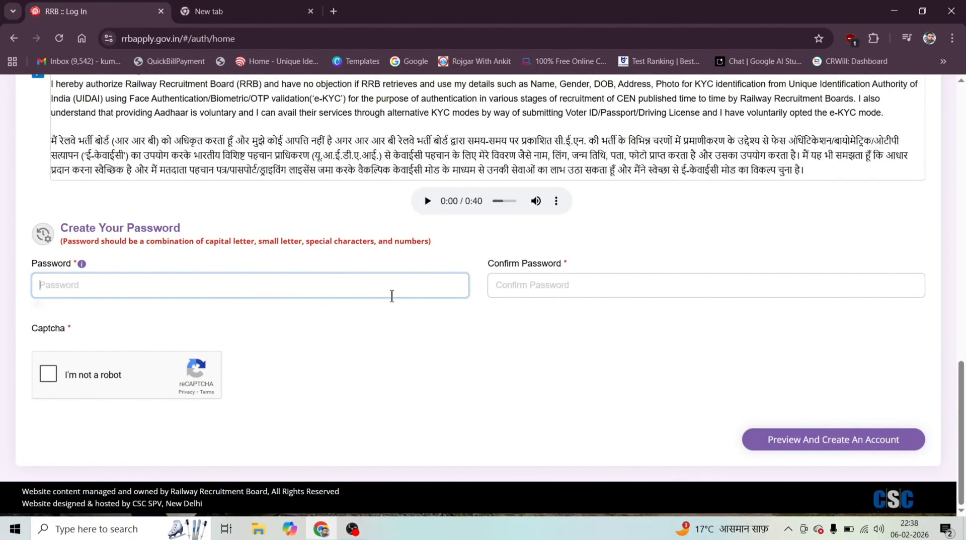
pyautogui.click(518, 281)
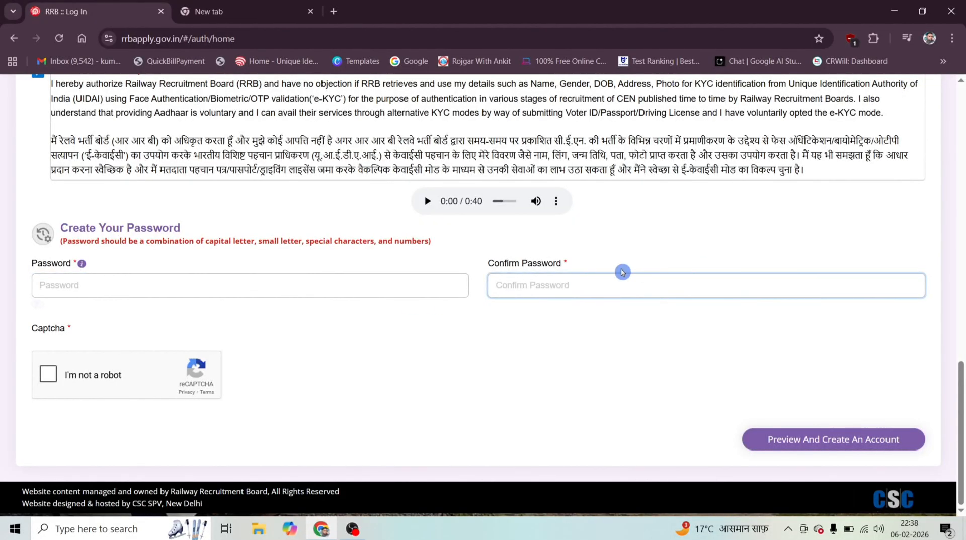
pyautogui.click(54, 378)
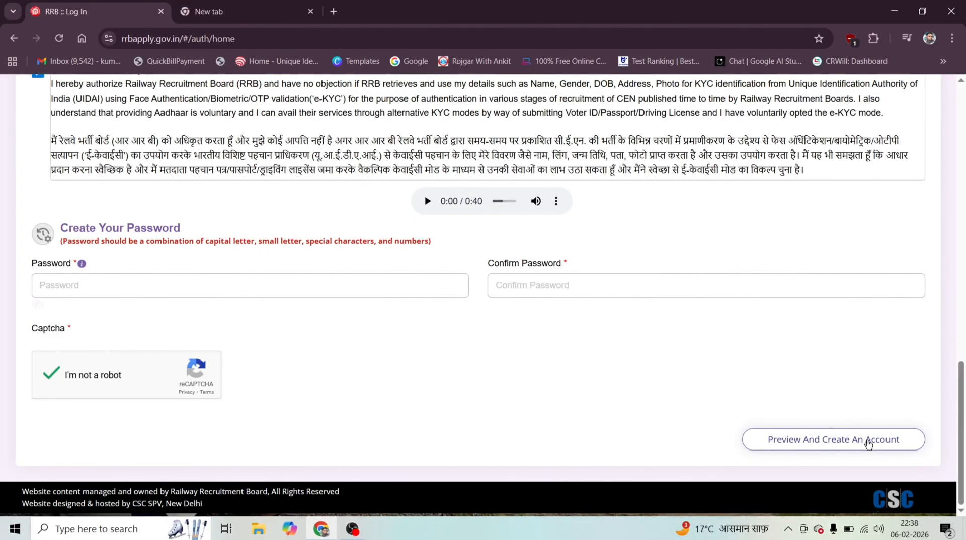
# Leave the account creation form and return to the RRB home page.
pyautogui.scroll(2, 603, 347)
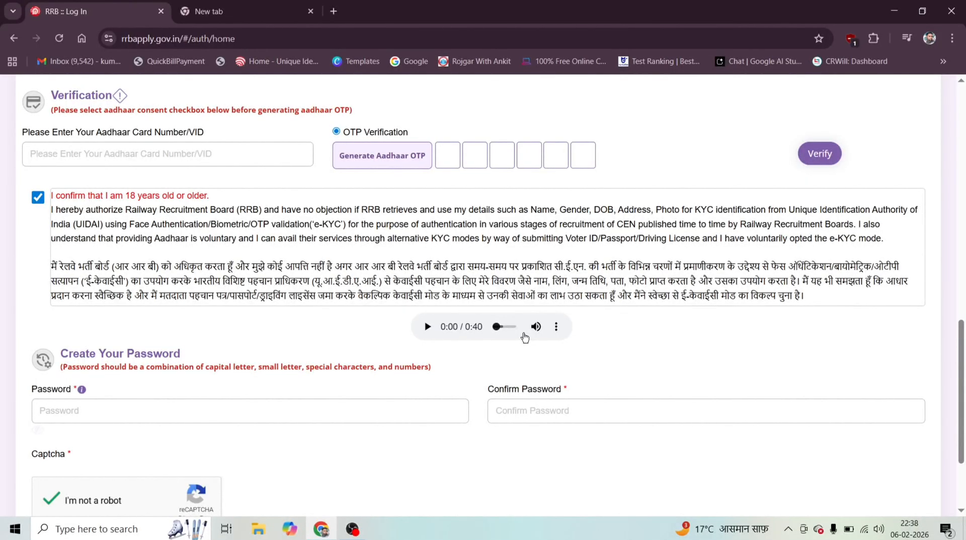
pyautogui.hotkey('alt', 'Left')
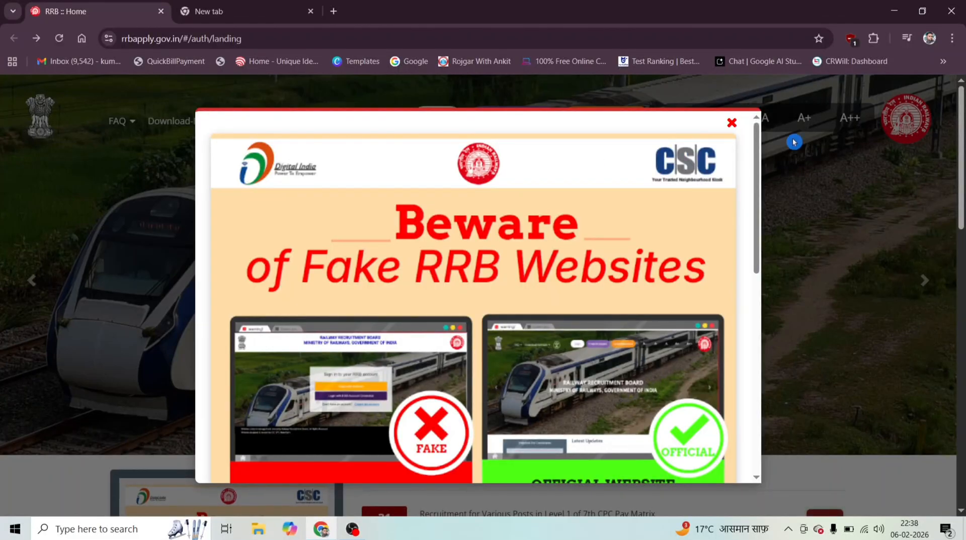
# Dismiss the fake RRB websites warning and open the Aadhaar login form for an existing account.
pyautogui.click(732, 123)
pyautogui.click(434, 118)
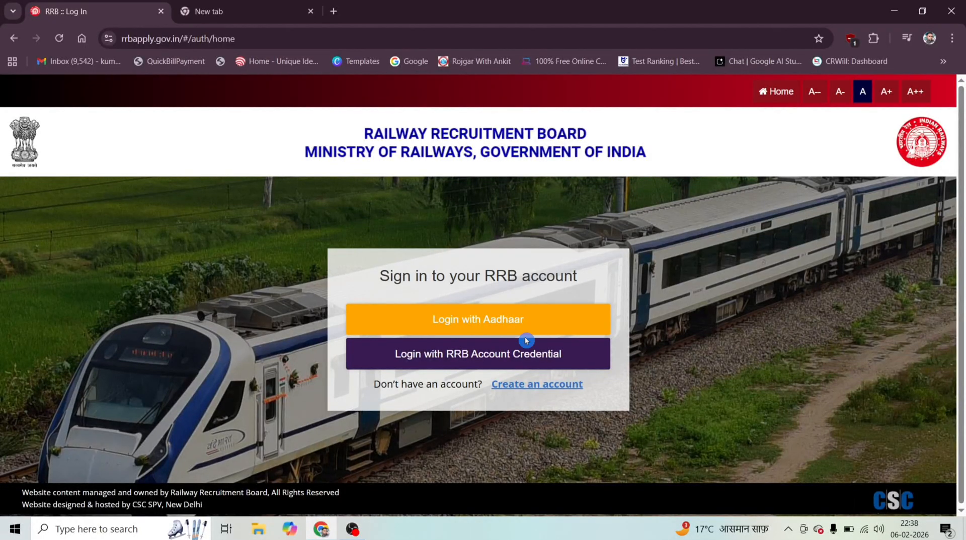
pyautogui.click(513, 324)
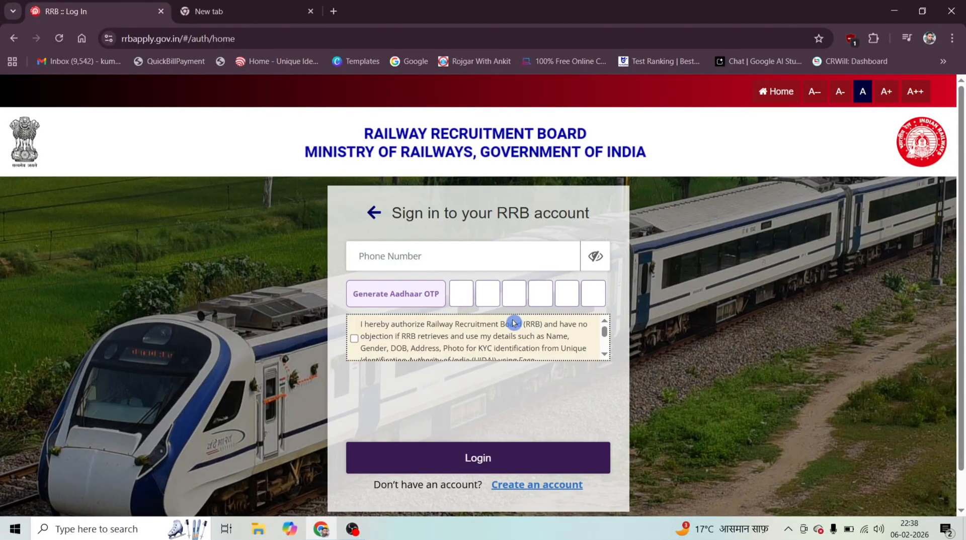
# Review the phone number field of the Aadhaar login, then tick the KYC authorization consent and the "I'm not a robot" check.
pyautogui.click(441, 258)
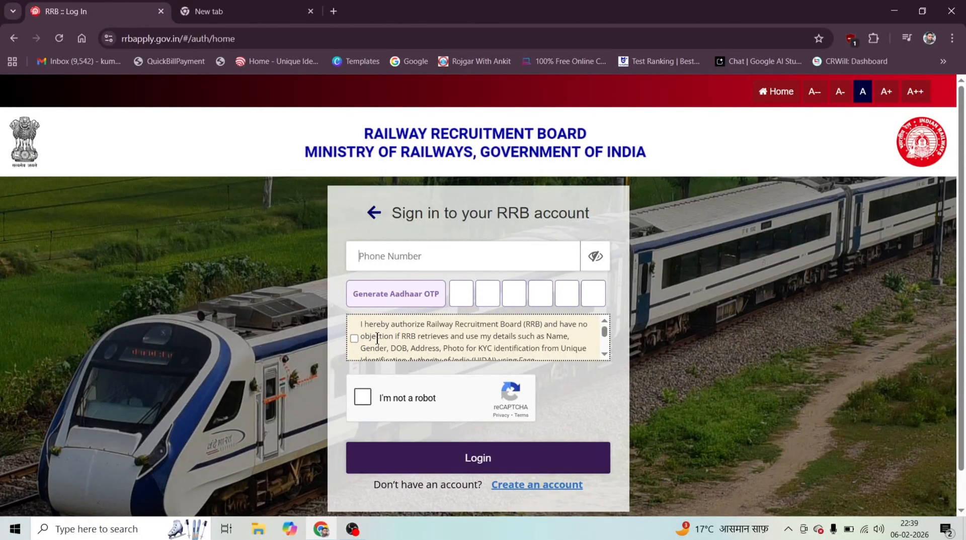
pyautogui.scroll(-2, 378, 338)
pyautogui.scroll(2, 378, 338)
pyautogui.click(364, 346)
pyautogui.click(356, 341)
pyautogui.click(368, 404)
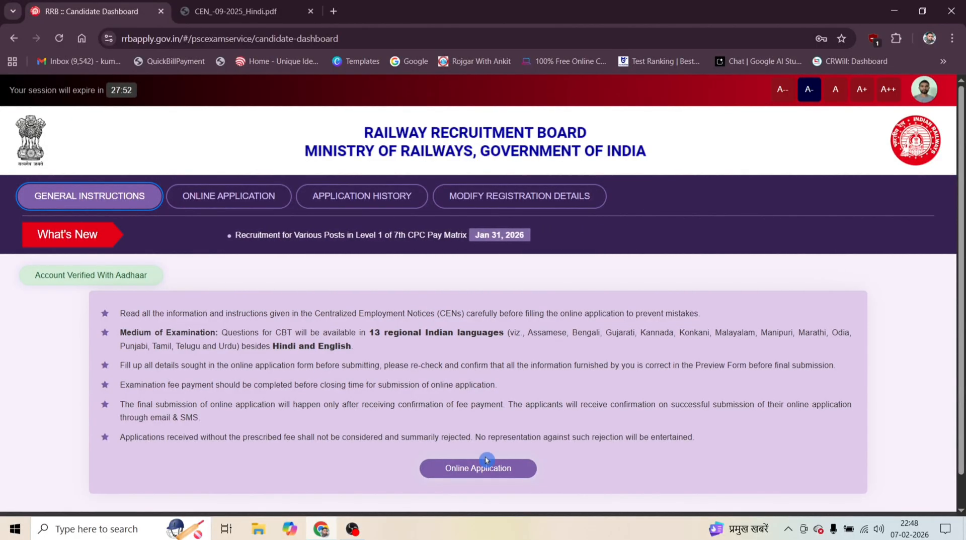
# Open the online application section and view the list of RRBs available for CEN 09/2025.
pyautogui.click(491, 473)
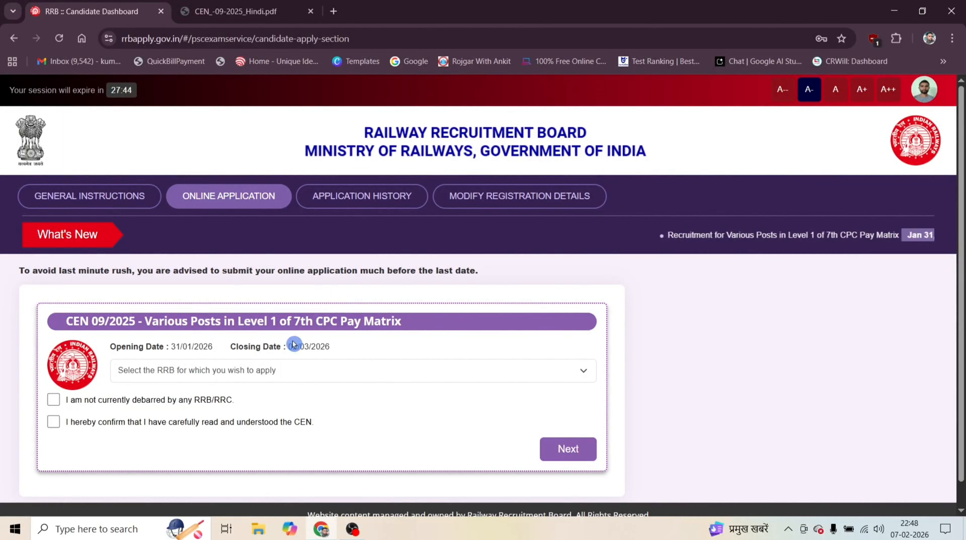
pyautogui.click(265, 370)
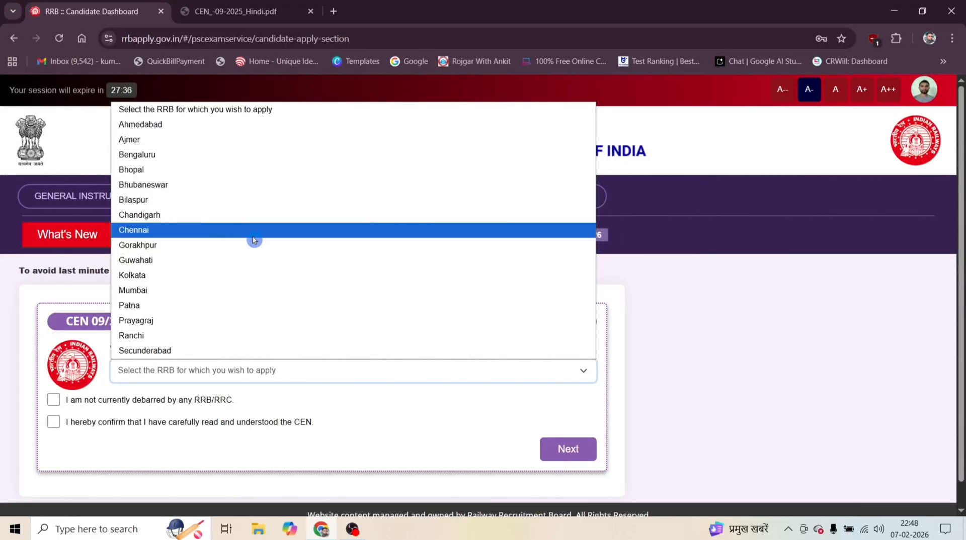
# Examine the Annexure-B vacancy table for Western Railway (Mumbai) in CEN_-09-2025_Hindi.pdf.
pyautogui.click(246, 11)
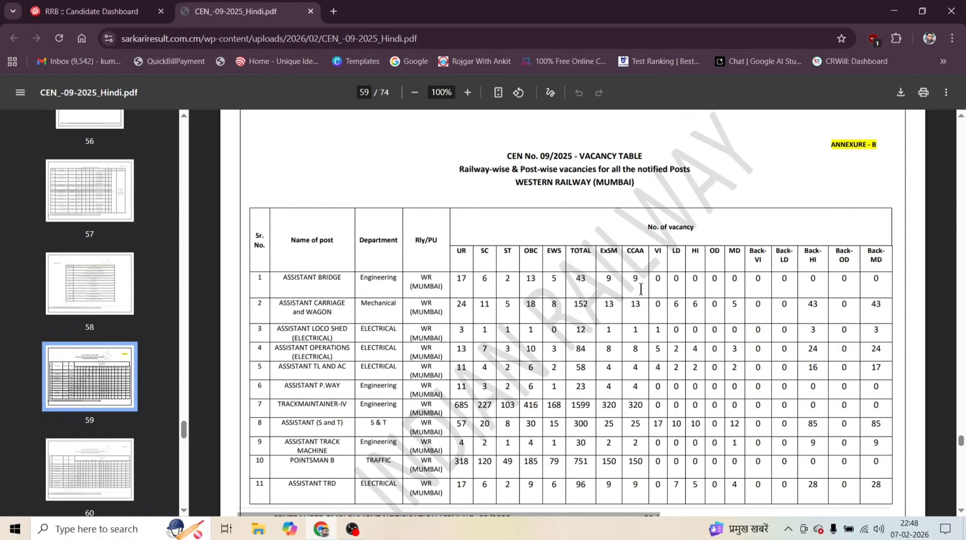
pyautogui.scroll(-1, 641, 289)
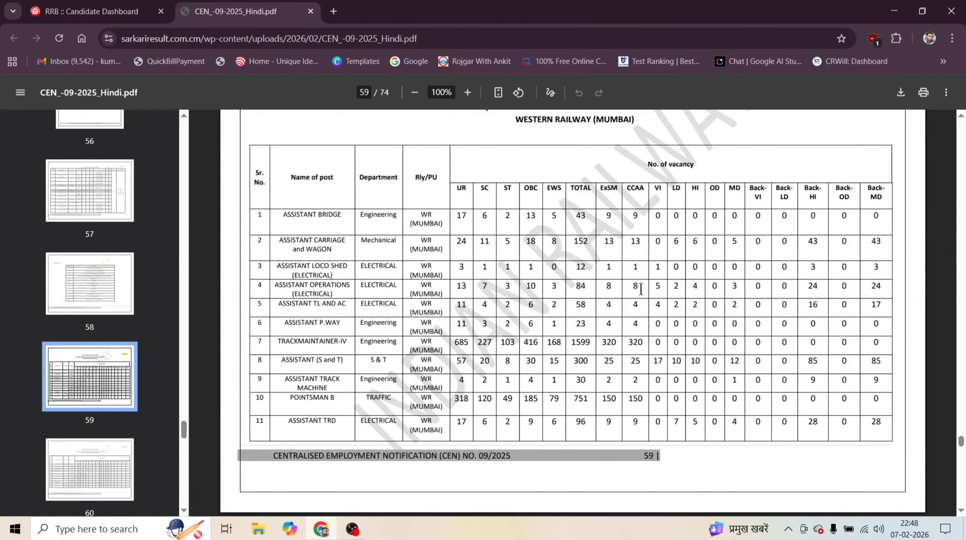
pyautogui.scroll(2, 640, 289)
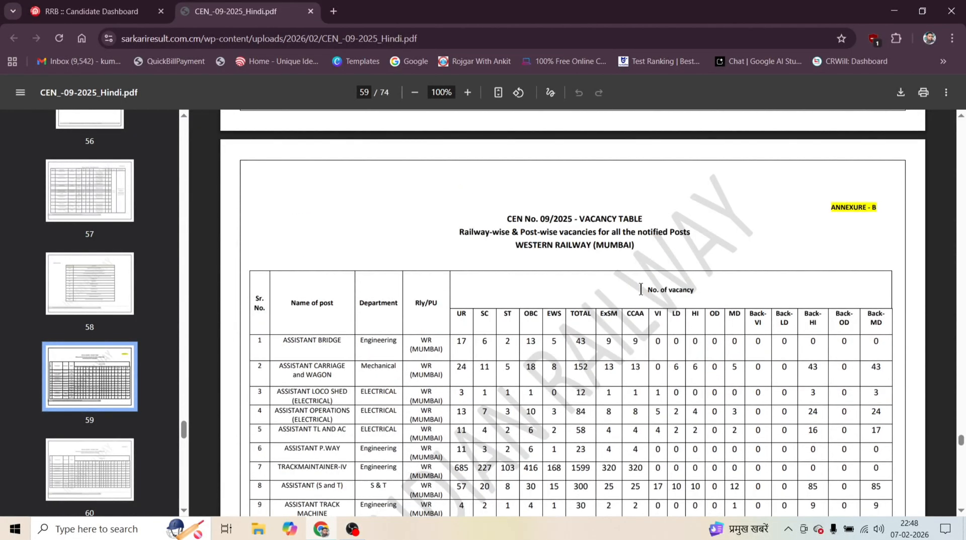
pyautogui.scroll(-1, 640, 289)
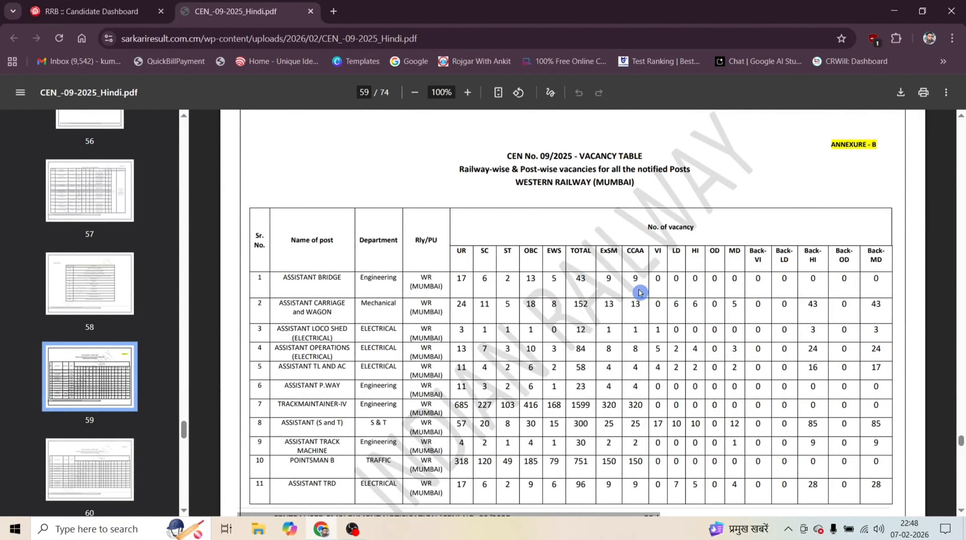
pyautogui.scroll(-3, 639, 292)
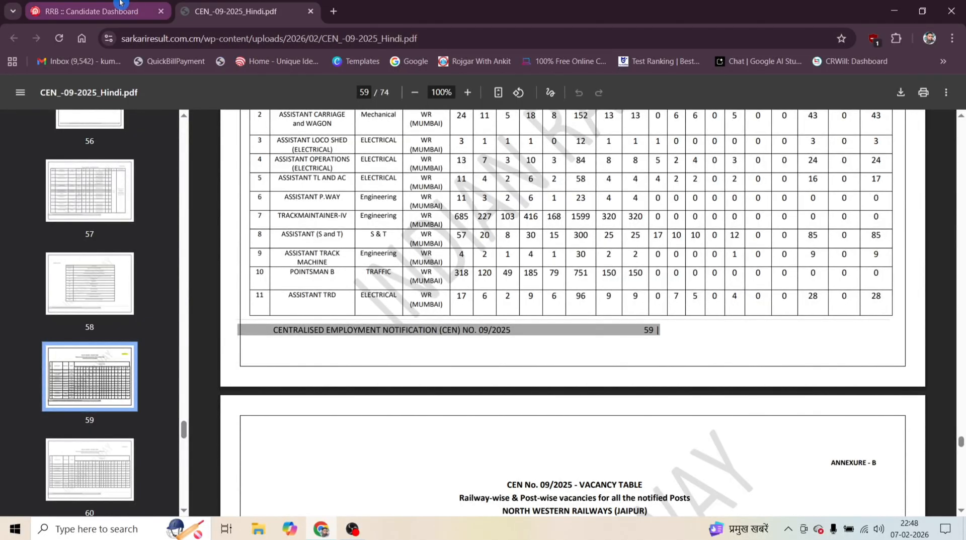
# Return to the CEN 09/2025 application, choose Bilaspur as the RRB, accept both the not-debarred and CEN-read declarations, and proceed.
pyautogui.click(120, 4)
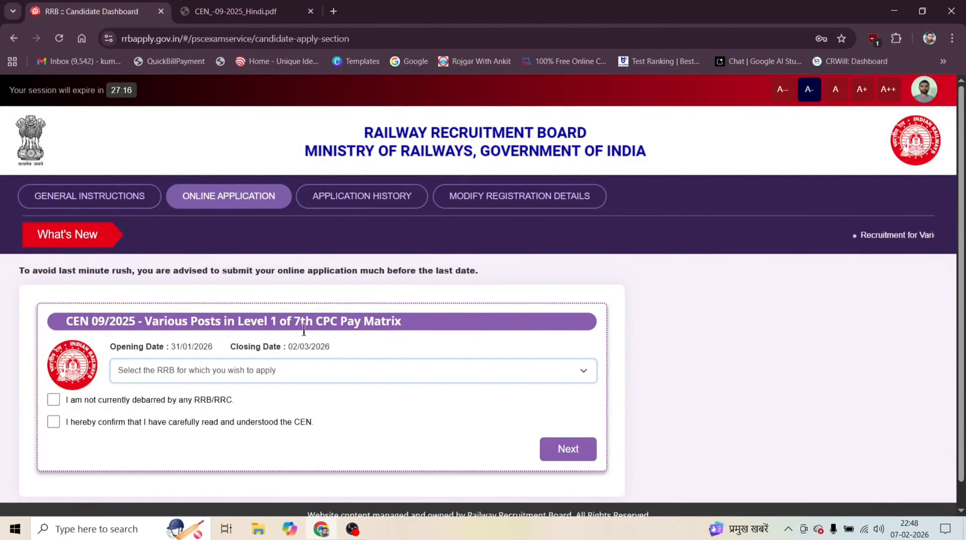
pyautogui.click(276, 371)
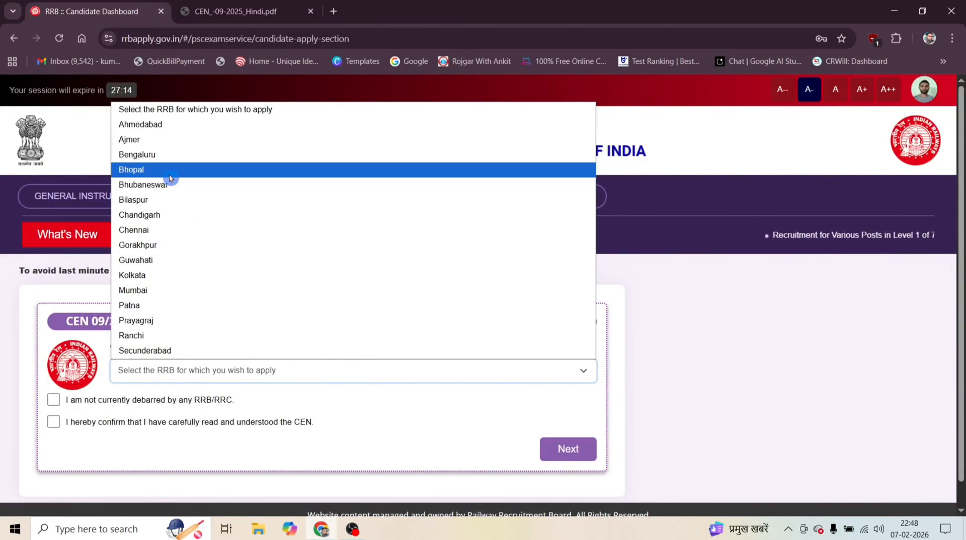
pyautogui.click(157, 198)
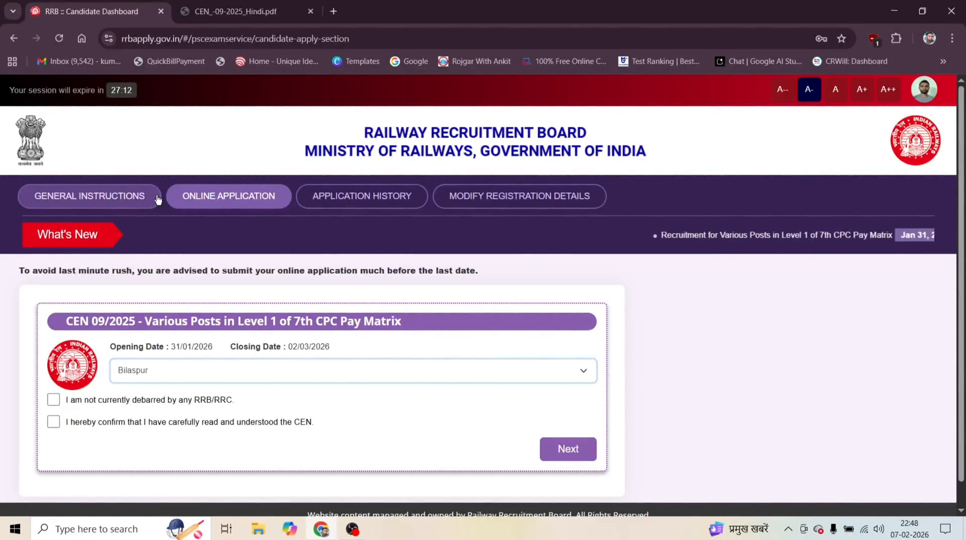
pyautogui.click(54, 406)
pyautogui.click(54, 426)
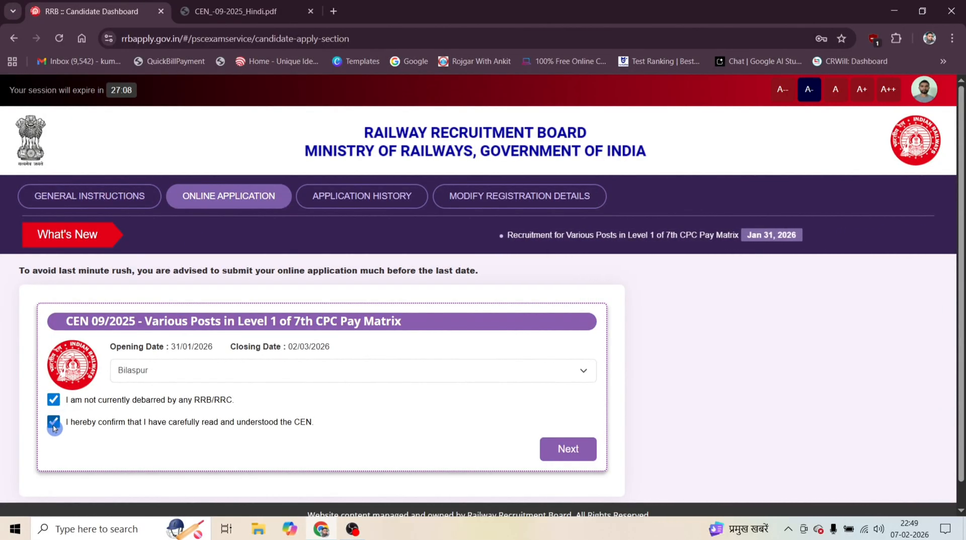
pyautogui.click(571, 452)
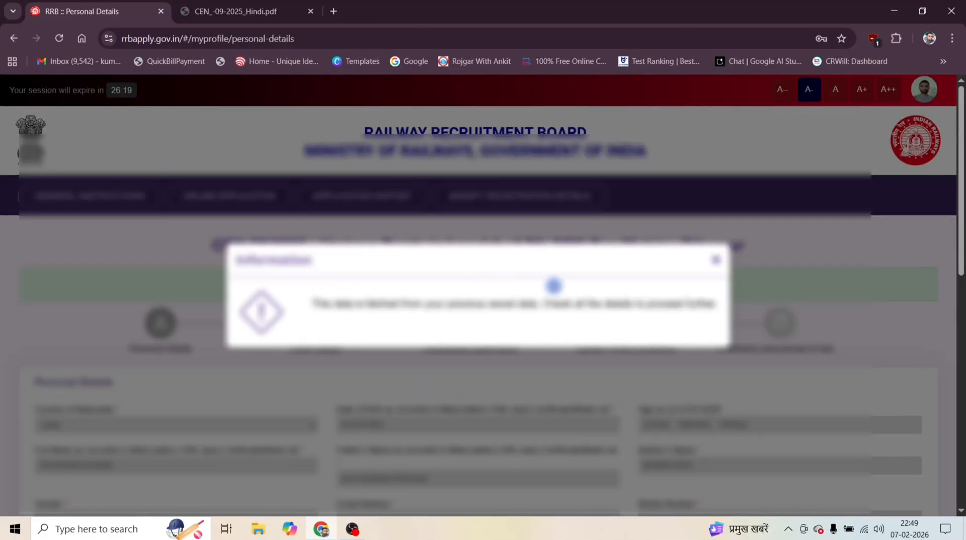
# Dismiss the saved-data notice and review the prefilled fields of the Personal Details section.
pyautogui.click(716, 261)
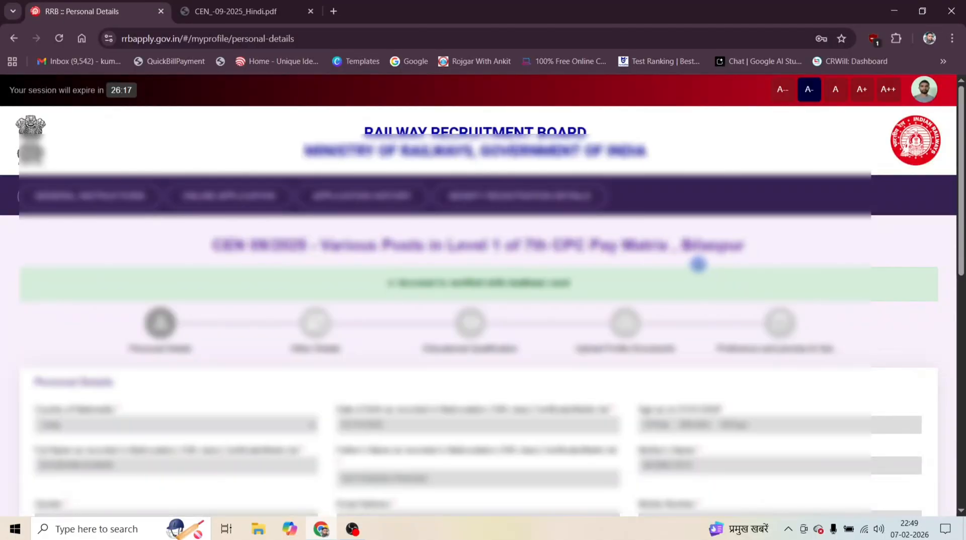
pyautogui.scroll(-1, 322, 322)
pyautogui.scroll(-2, 322, 316)
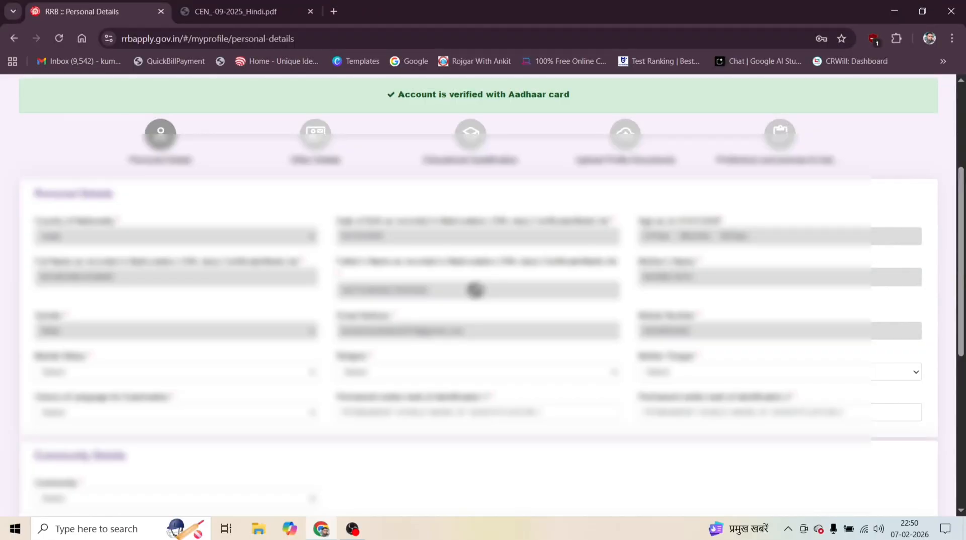
pyautogui.scroll(-1, 475, 290)
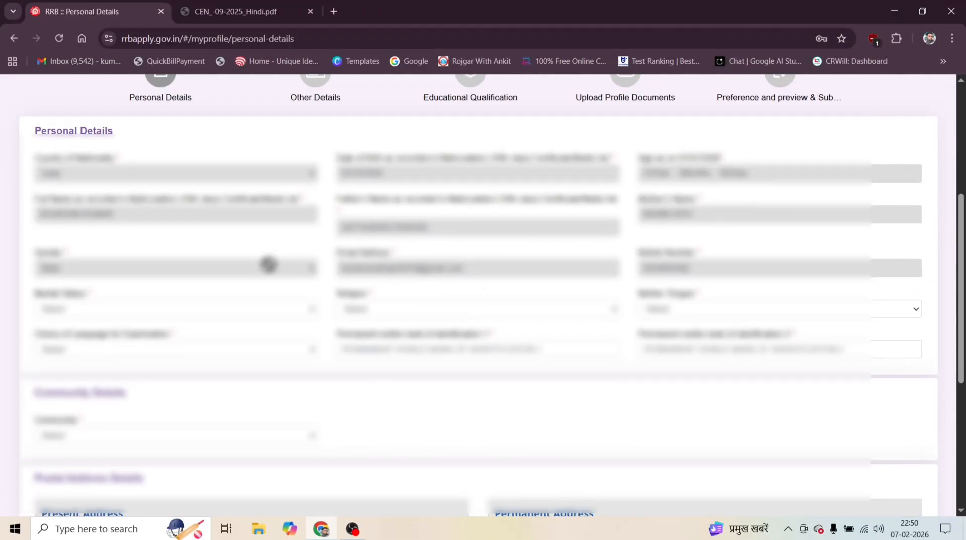
# Set the marital status to Unmarried, the religion to Hindu and the mother tongue to Hindi.
pyautogui.click(114, 307)
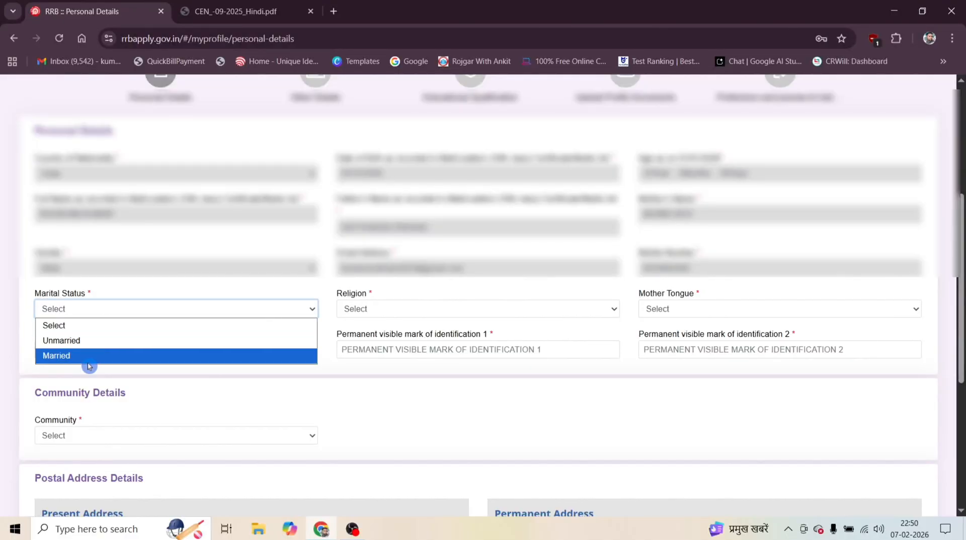
pyautogui.click(90, 345)
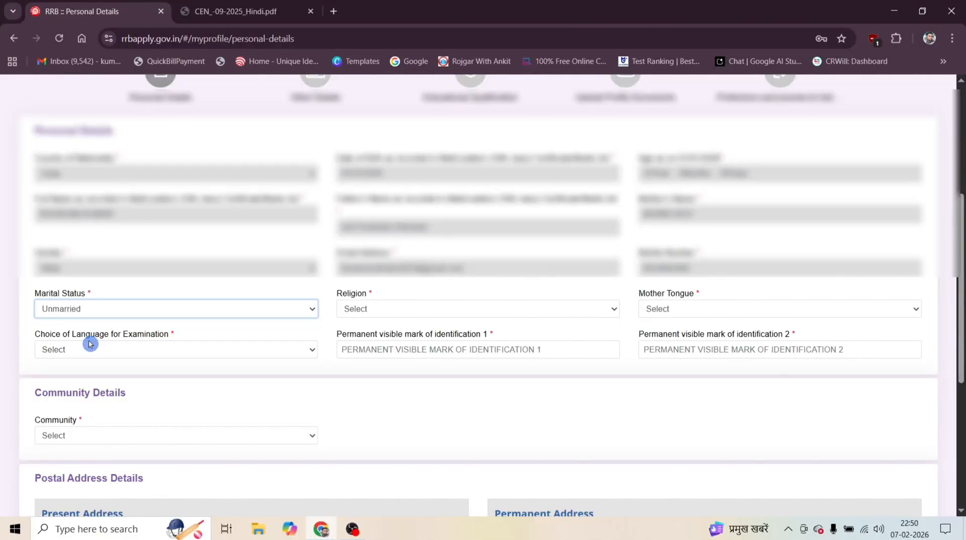
pyautogui.click(401, 309)
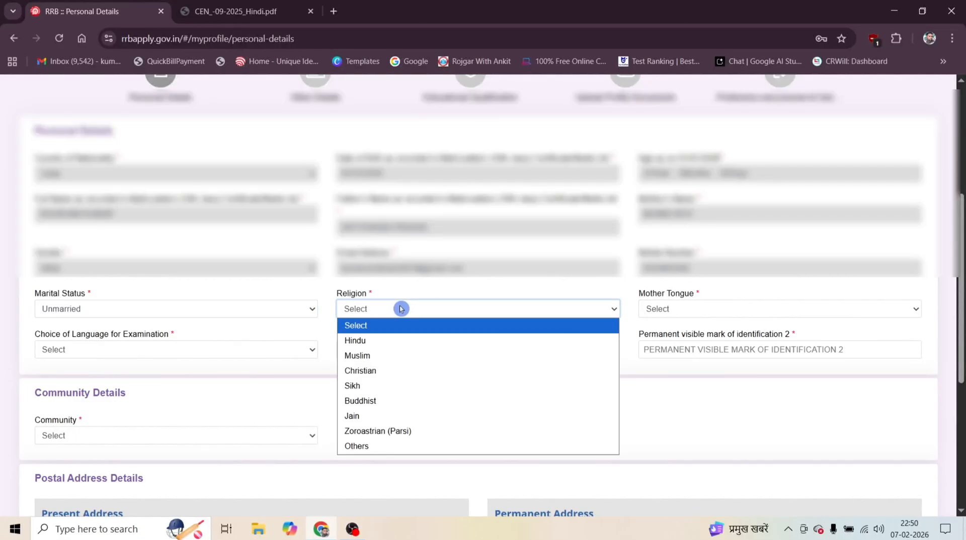
pyautogui.click(384, 340)
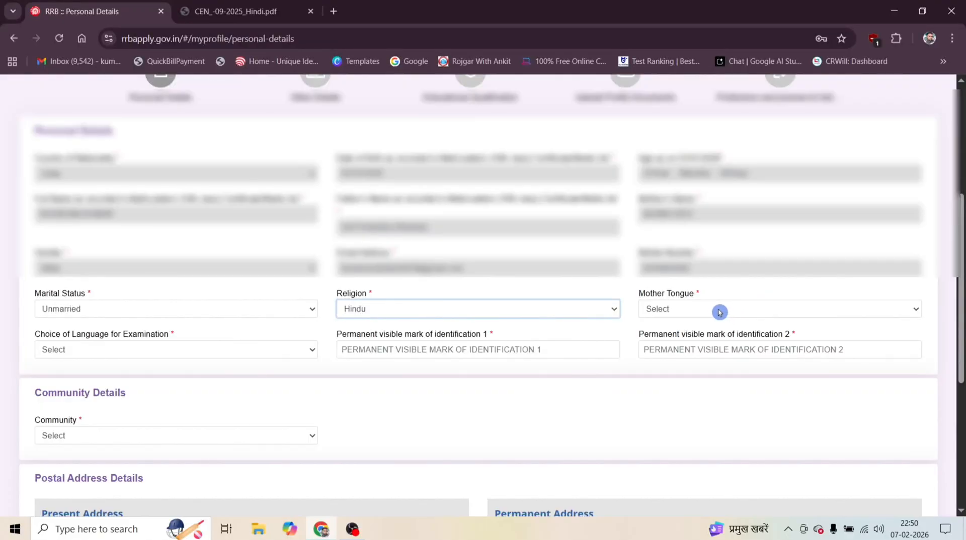
pyautogui.click(680, 311)
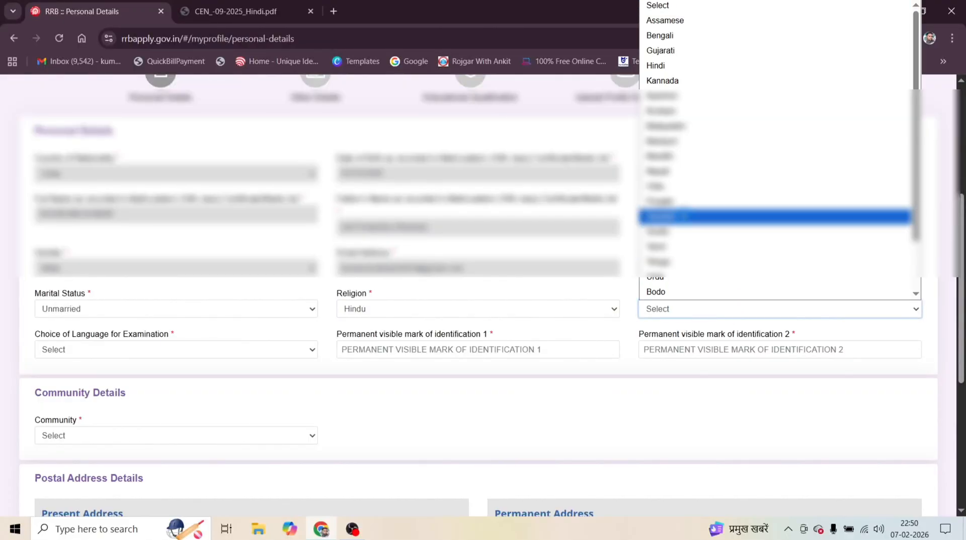
pyautogui.click(664, 66)
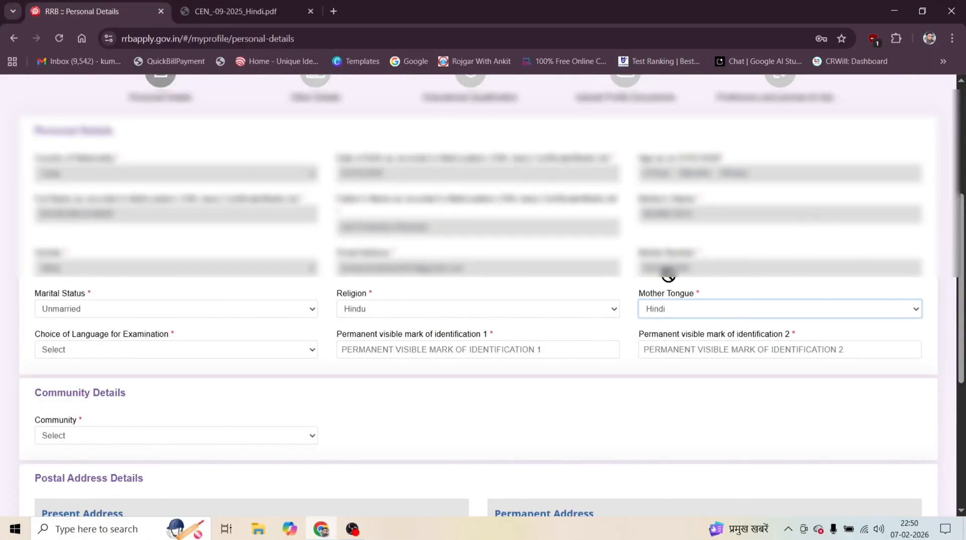
# Choose Hindi as the examination language and activate the first permanent visible mark of identification field.
pyautogui.scroll(-1, 359, 248)
pyautogui.click(130, 286)
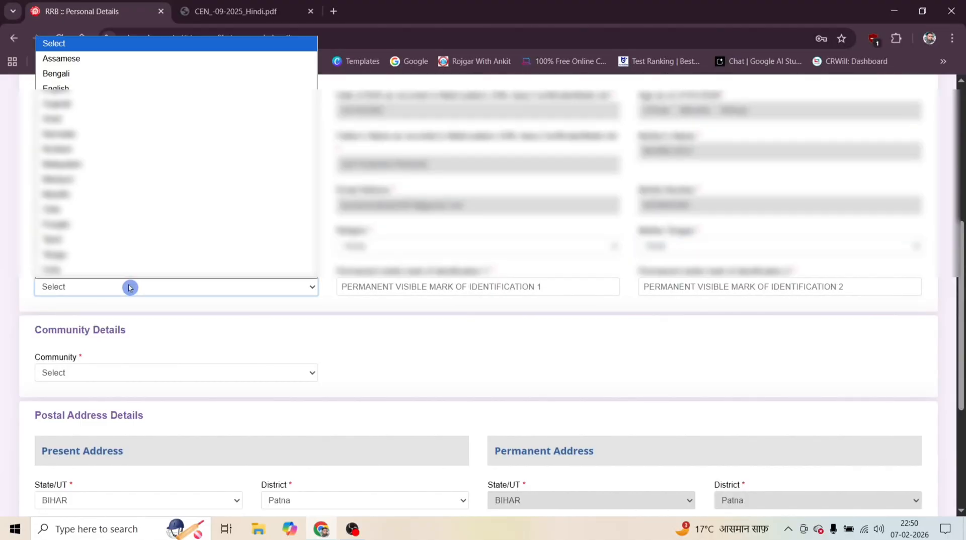
pyautogui.click(62, 118)
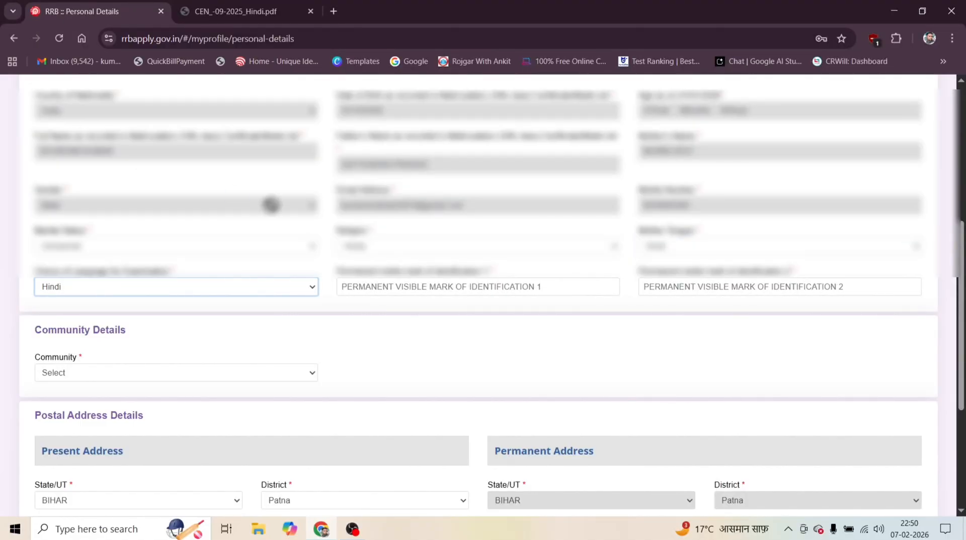
pyautogui.click(374, 286)
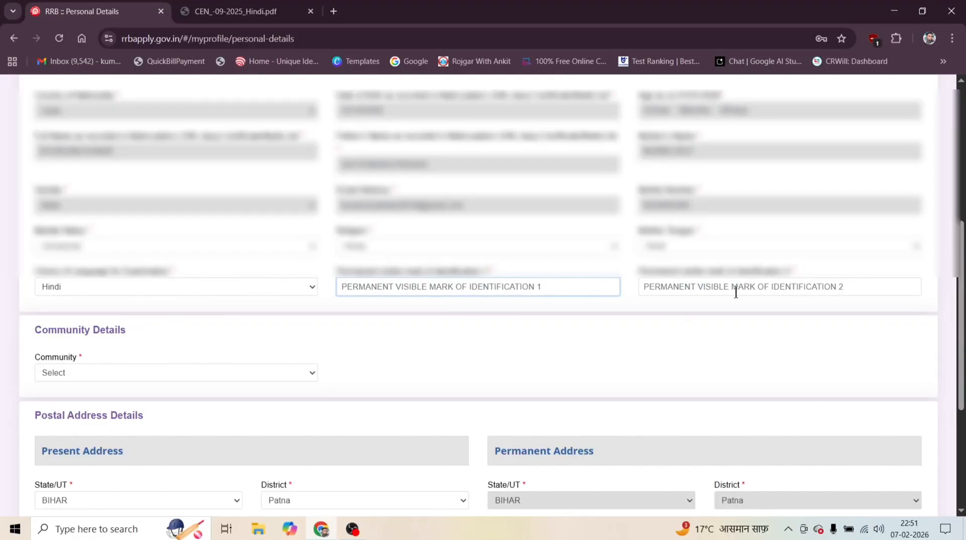
# Set the community to OBC (Other Backward Classes), accept the reservation eligibility notice, and choose OBC (Non Creamy layer) as its status.
pyautogui.scroll(-1, 322, 290)
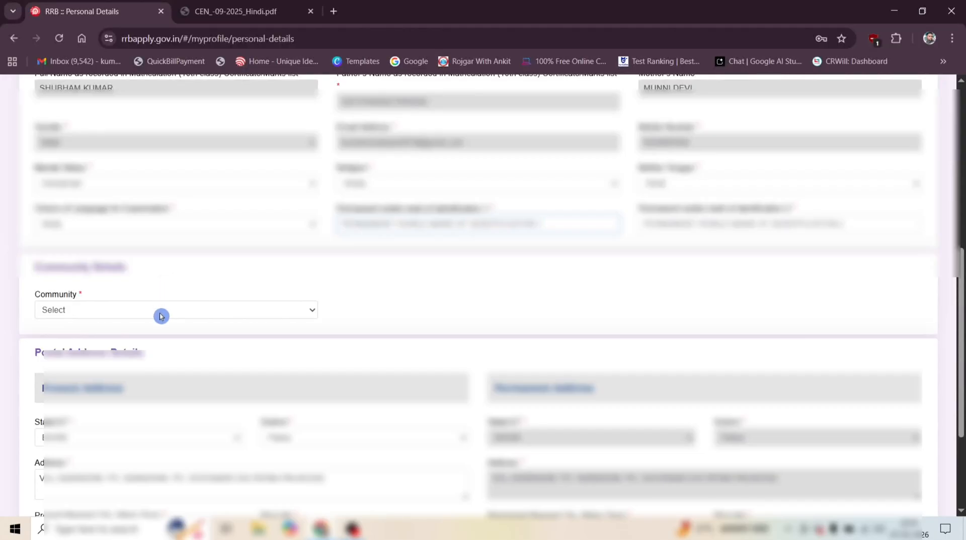
pyautogui.click(161, 311)
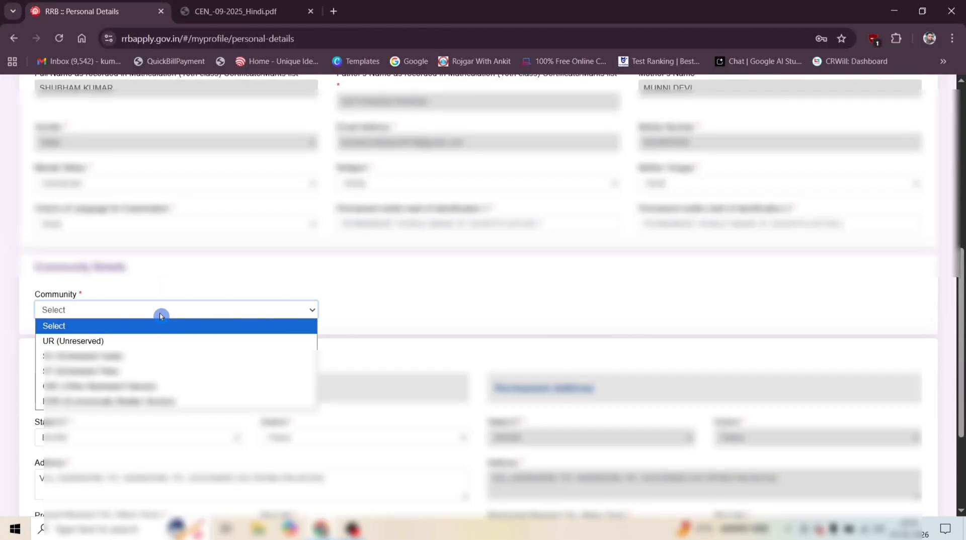
pyautogui.click(159, 315)
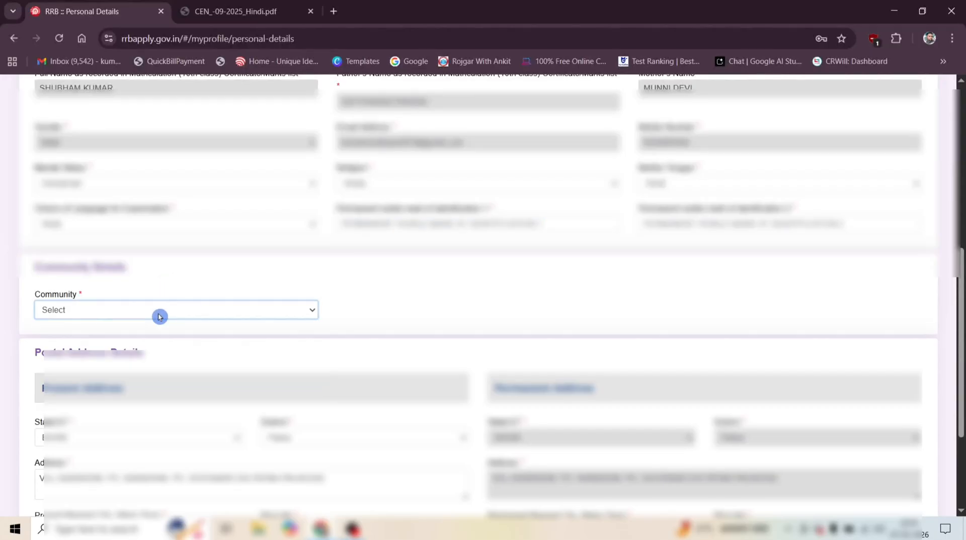
pyautogui.click(132, 311)
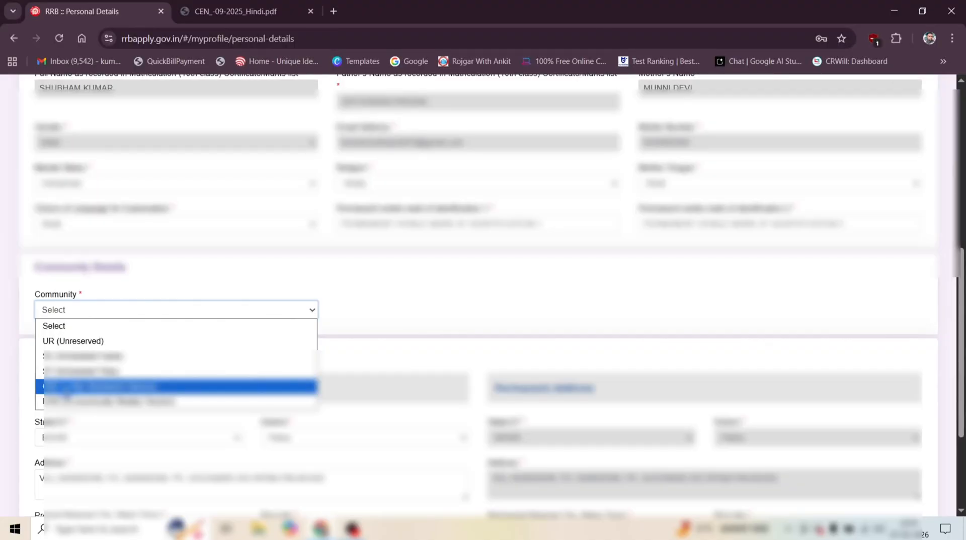
pyautogui.click(66, 389)
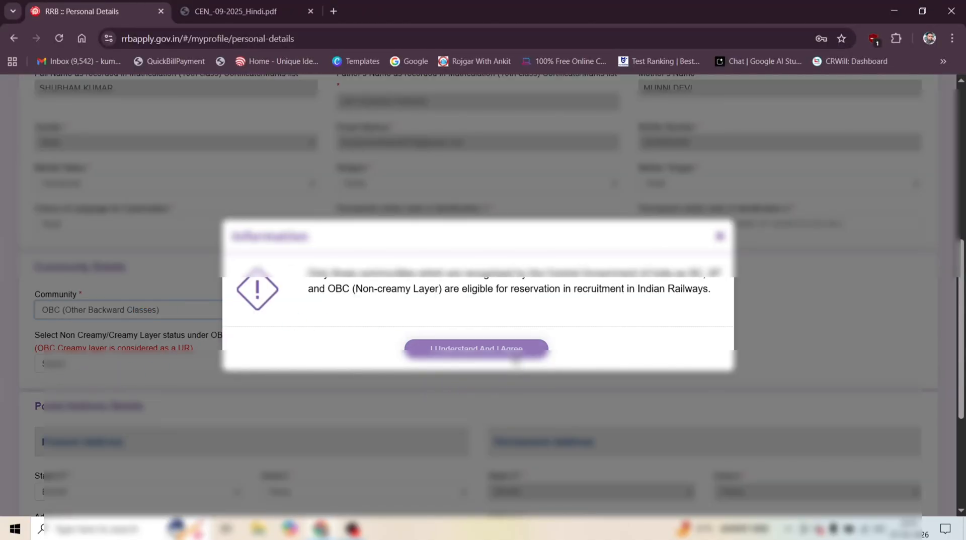
pyautogui.click(477, 348)
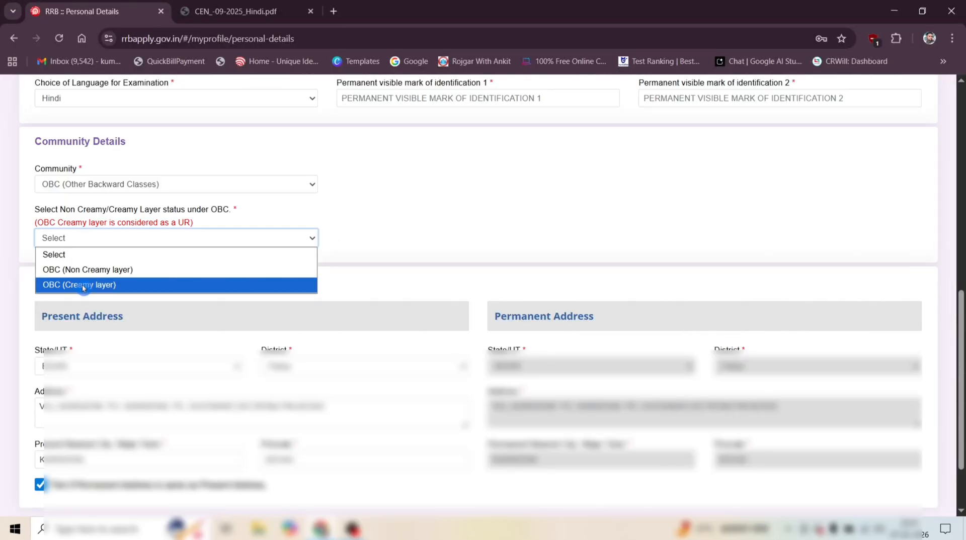
pyautogui.click(129, 271)
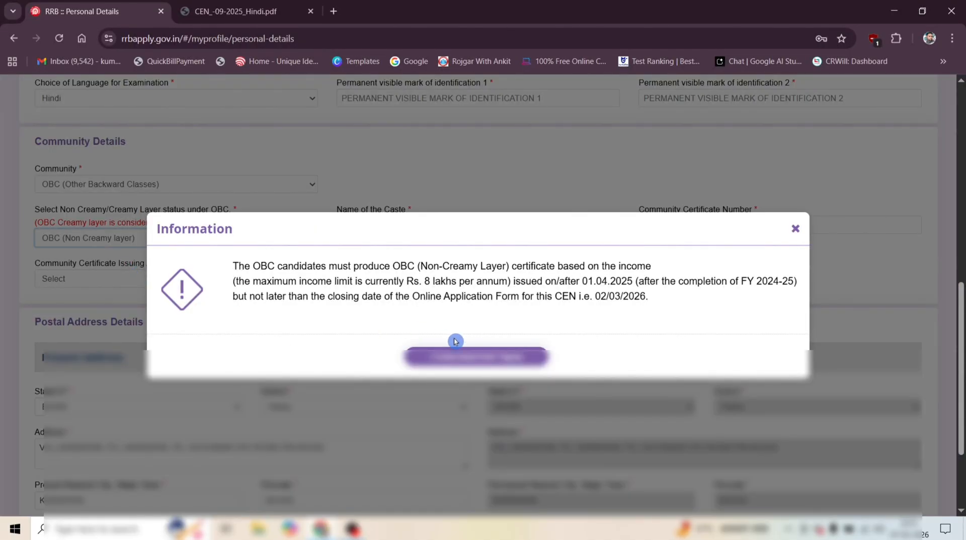
# Accept the OBC (Non-Creamy Layer) certificate notice and activate the caste name and community certificate number fields.
pyautogui.click(518, 363)
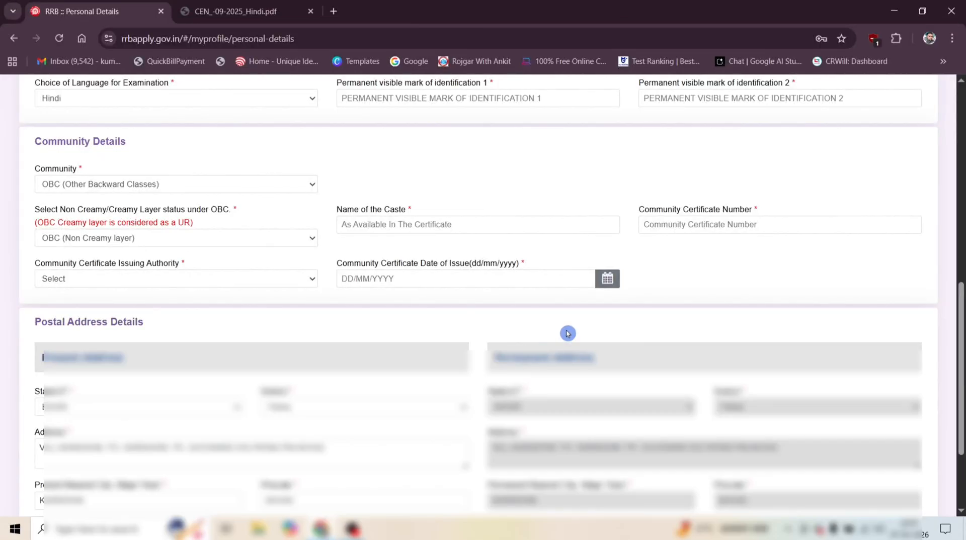
pyautogui.click(398, 227)
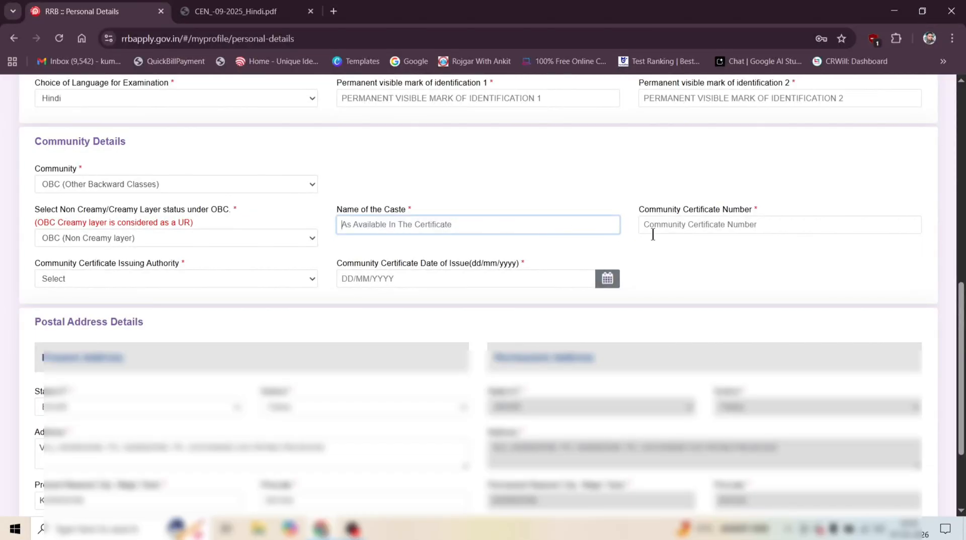
pyautogui.click(673, 225)
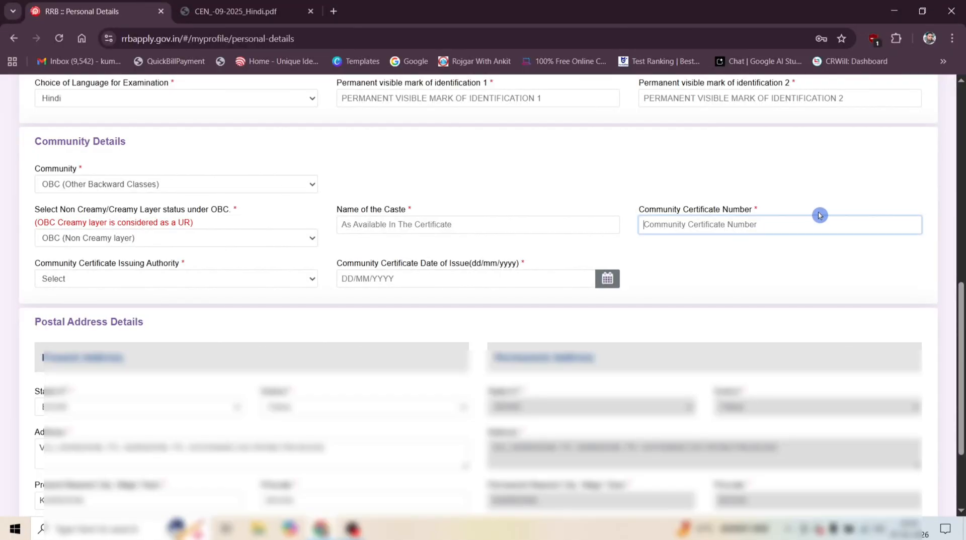
# Set the community certificate issuing authority to Revenue Officers not below the rank of Tehsildar and the issuing state to BIHAR.
pyautogui.click(155, 288)
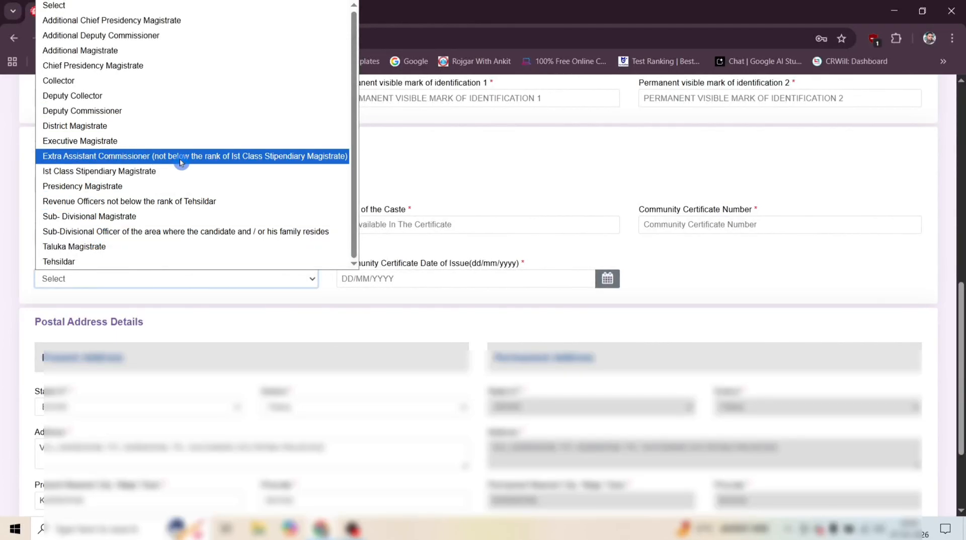
pyautogui.click(128, 202)
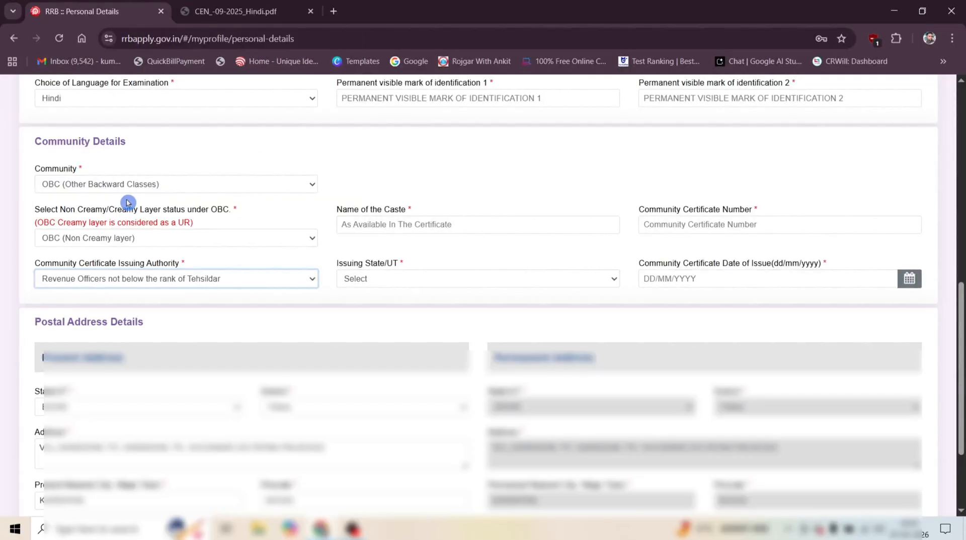
pyautogui.click(410, 284)
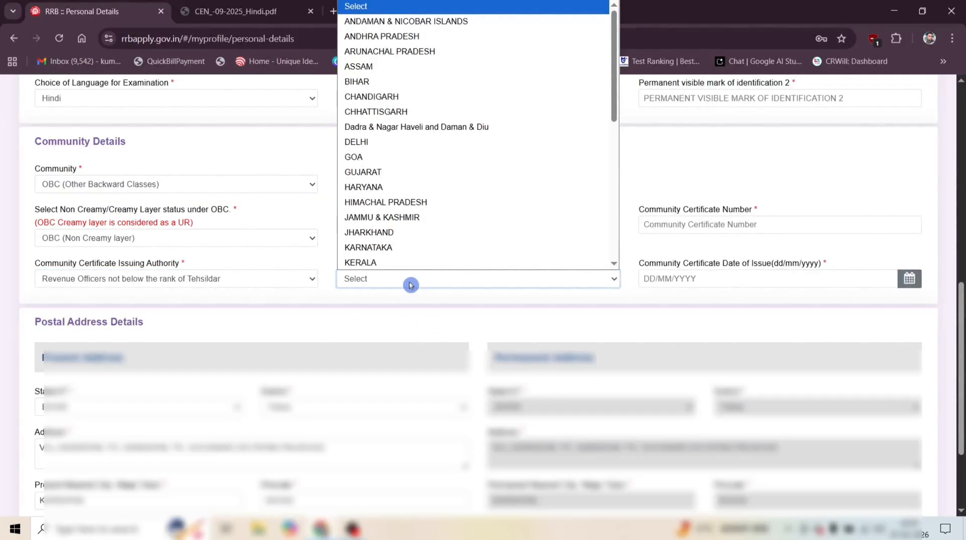
pyautogui.click(373, 82)
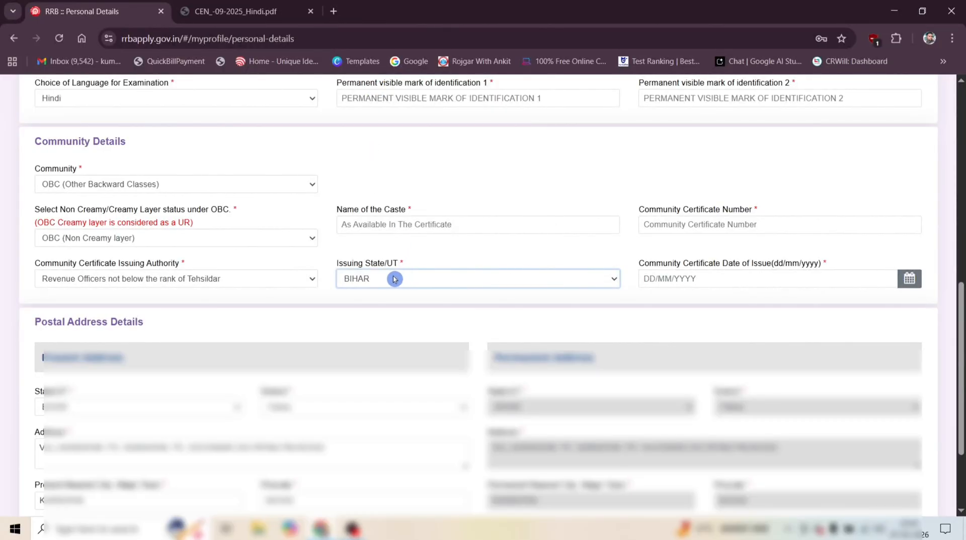
pyautogui.click(713, 285)
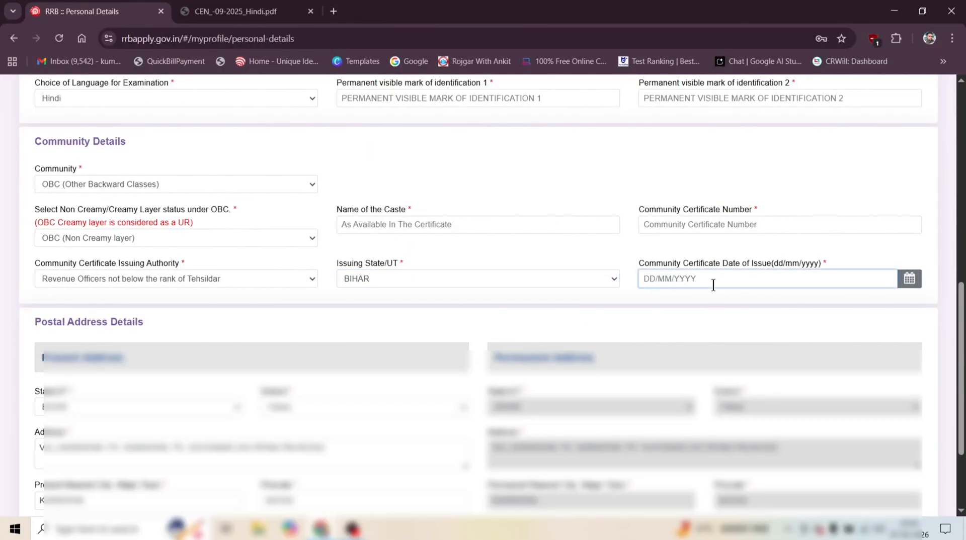
pyautogui.click(828, 190)
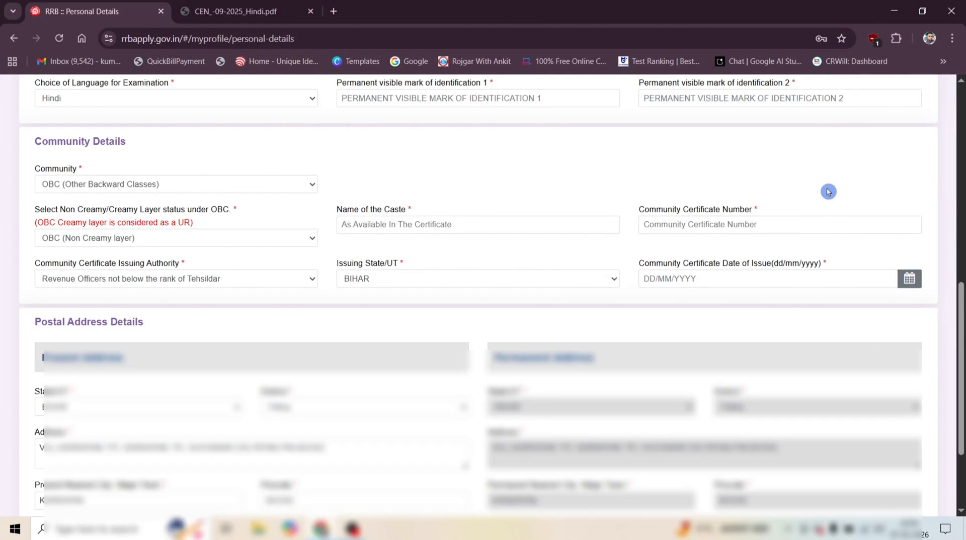
# Save the Personal Details section of the application.
pyautogui.scroll(-3, 549, 247)
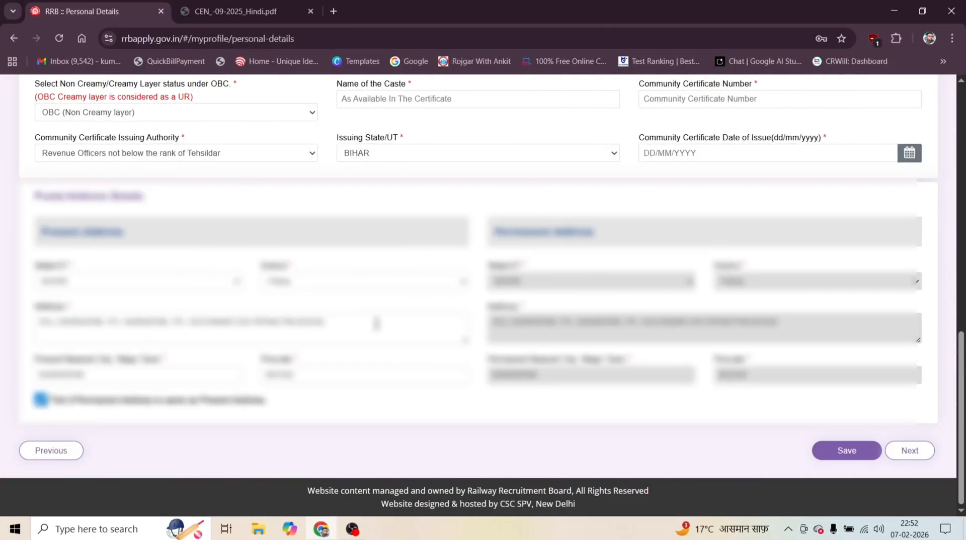
pyautogui.click(855, 455)
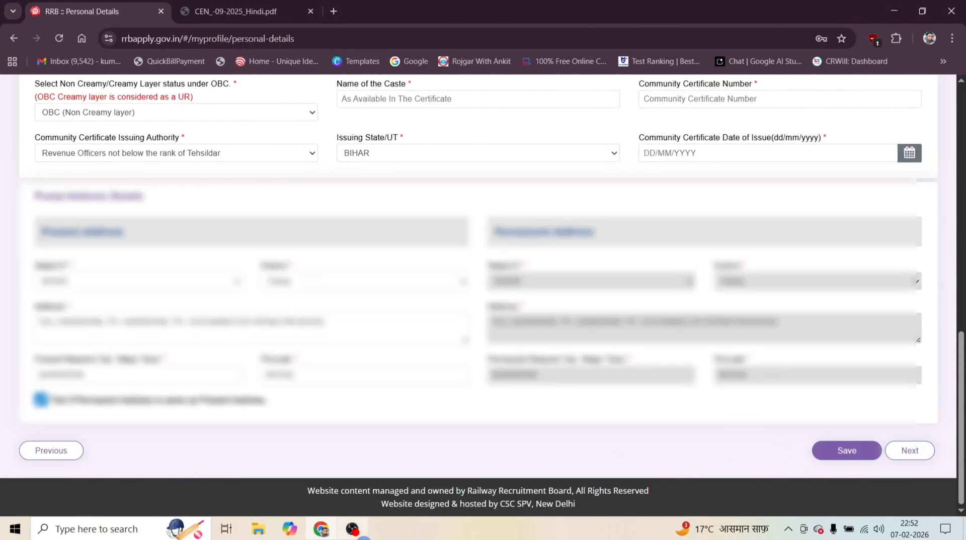
pyautogui.click(358, 535)
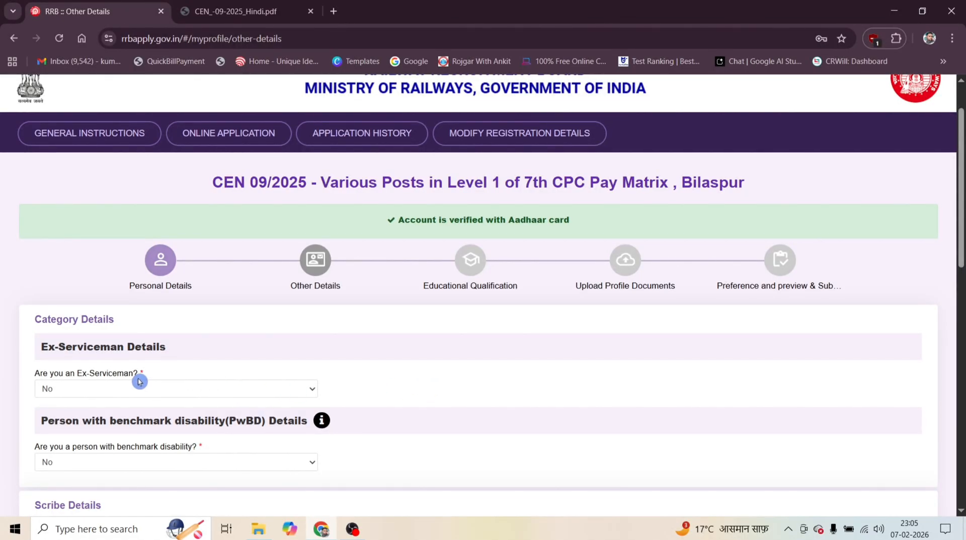
# Answer No to both the Ex-Serviceman and the benchmark disability questions in Category Details.
pyautogui.scroll(1, 139, 381)
pyautogui.scroll(-2, 139, 381)
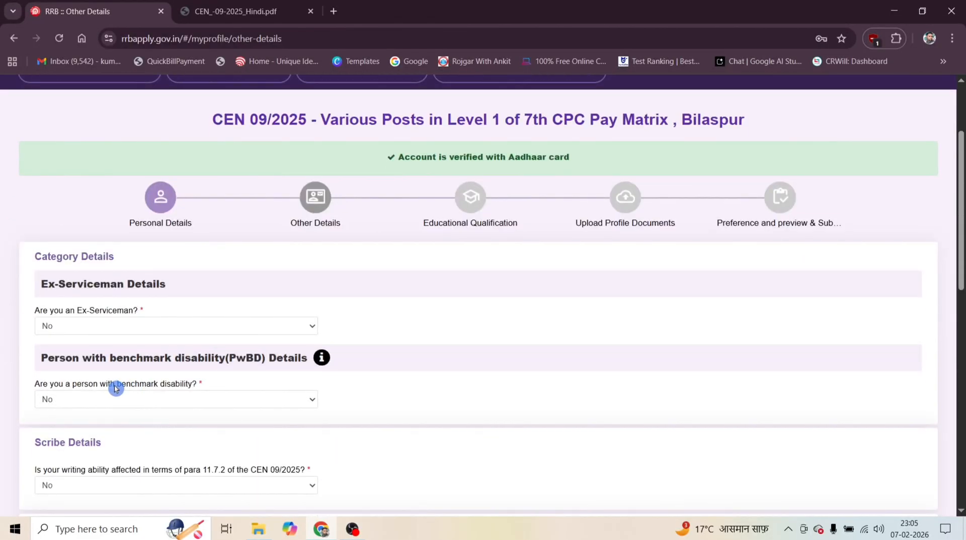
pyautogui.click(122, 327)
pyautogui.click(92, 373)
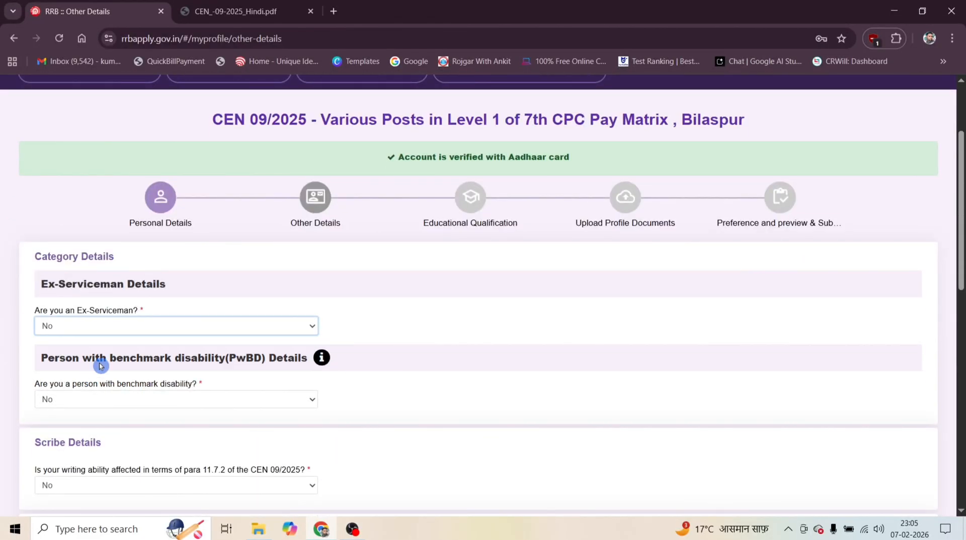
pyautogui.scroll(-1, 104, 364)
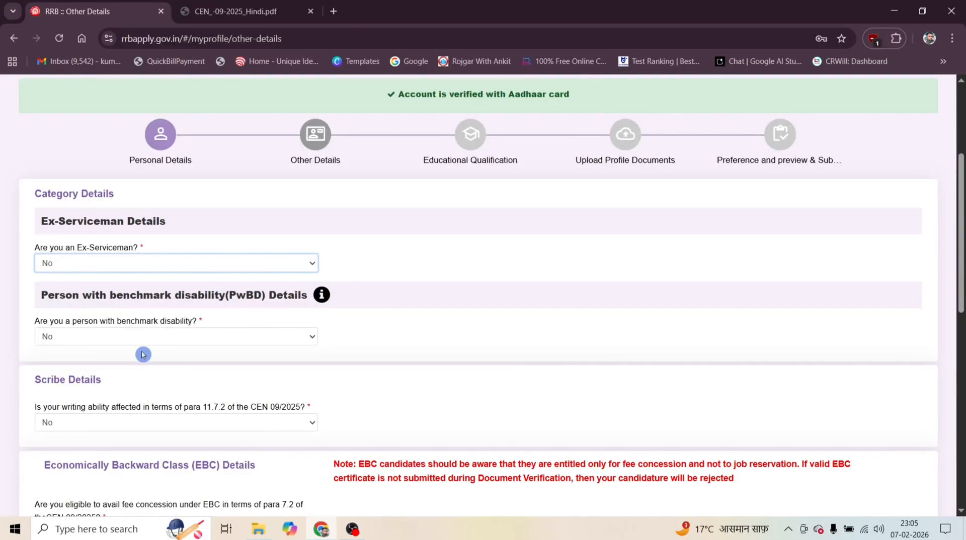
pyautogui.click(161, 340)
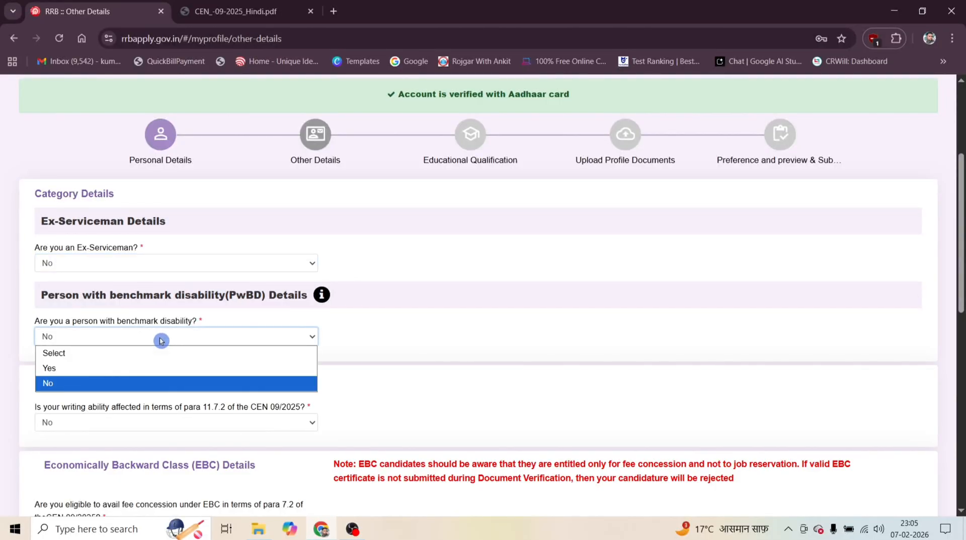
pyautogui.click(117, 385)
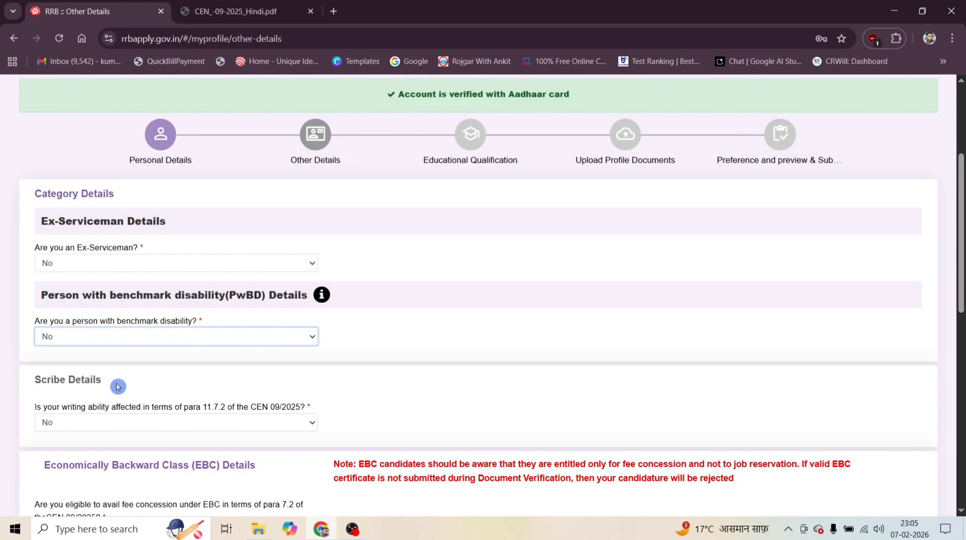
# Answer No to the Scribe Details question about affected writing ability under para 11.7.2.
pyautogui.scroll(-1, 117, 387)
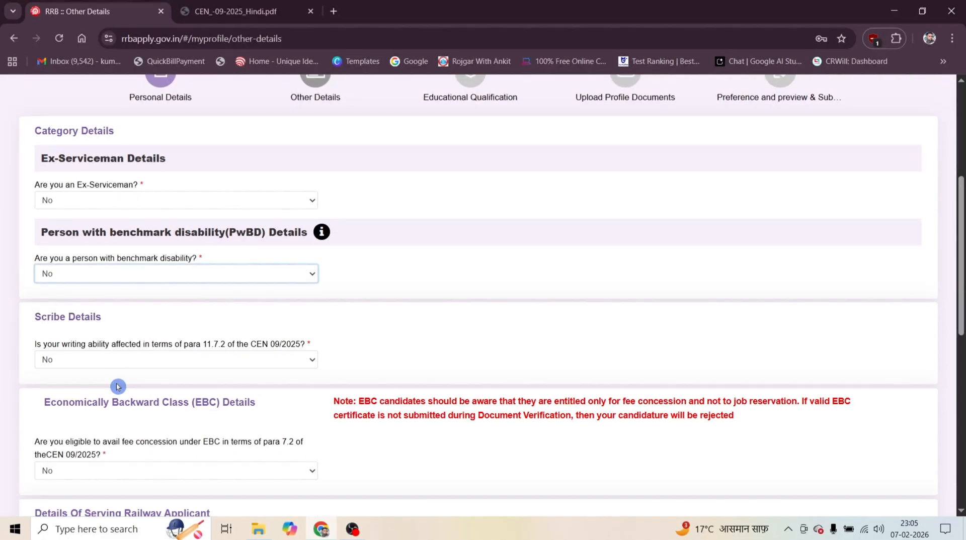
pyautogui.click(129, 357)
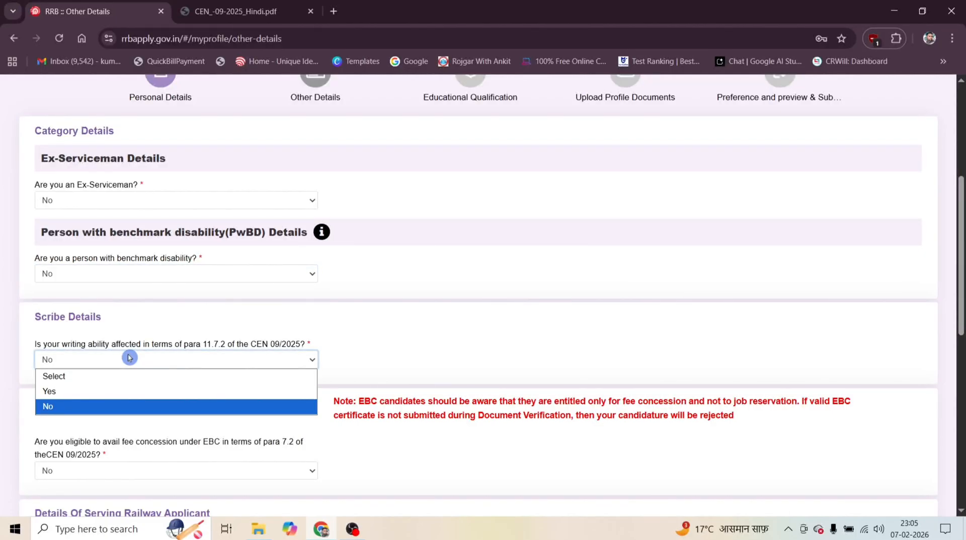
pyautogui.click(83, 407)
# Answer Yes to the EBC fee concession question and dismiss the EBC information notice.
pyautogui.scroll(-2, 85, 410)
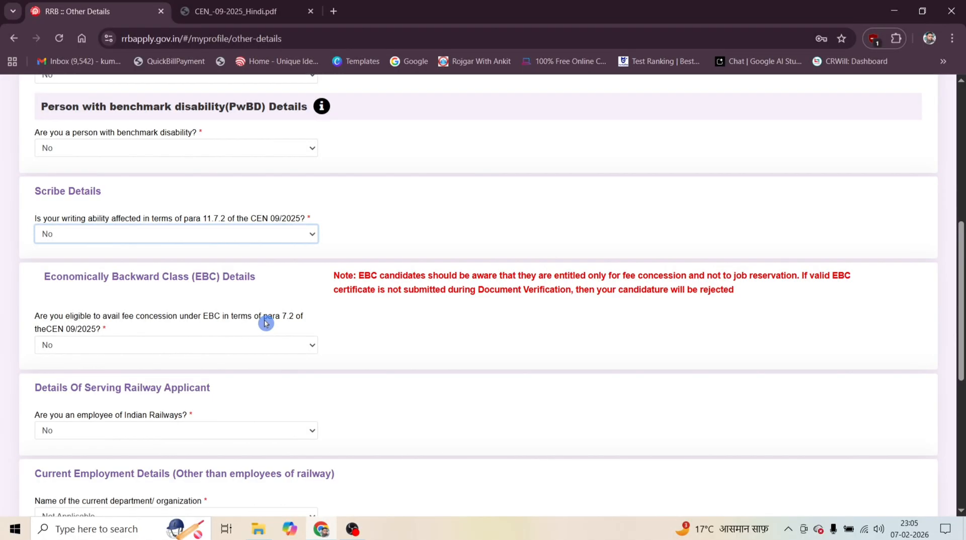
pyautogui.click(232, 339)
pyautogui.click(170, 377)
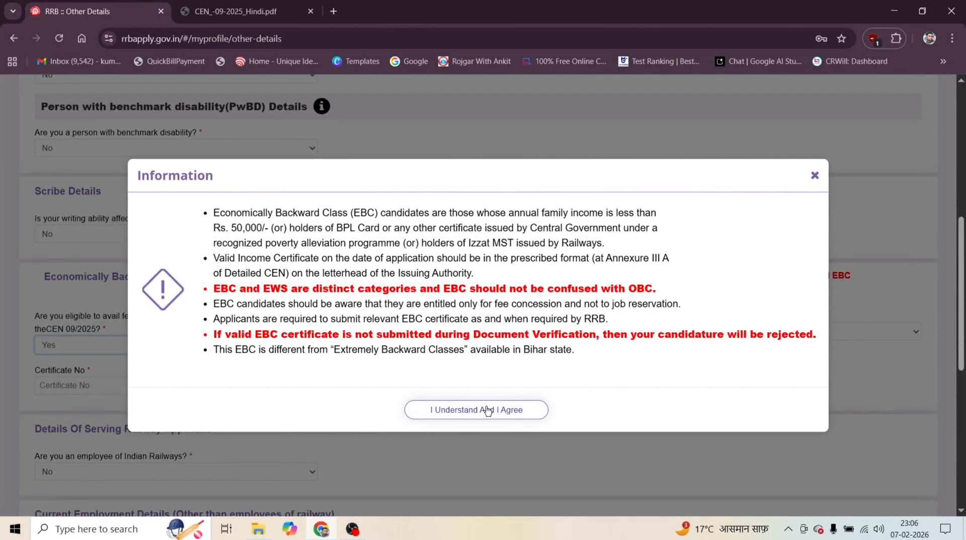
pyautogui.click(816, 178)
# Answer No to the EBC fee concession question and to the Indian Railways employee question.
pyautogui.click(92, 344)
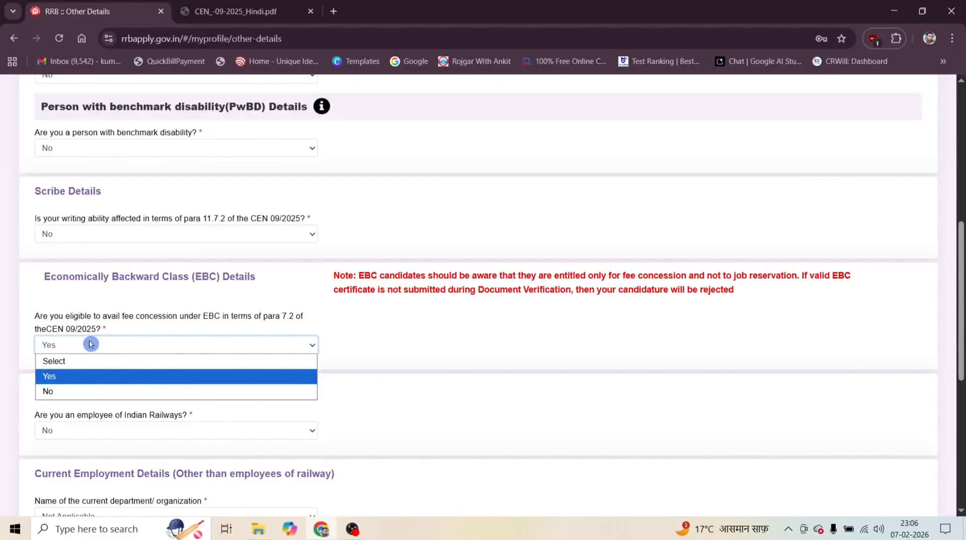
pyautogui.click(79, 391)
pyautogui.scroll(-1, 180, 322)
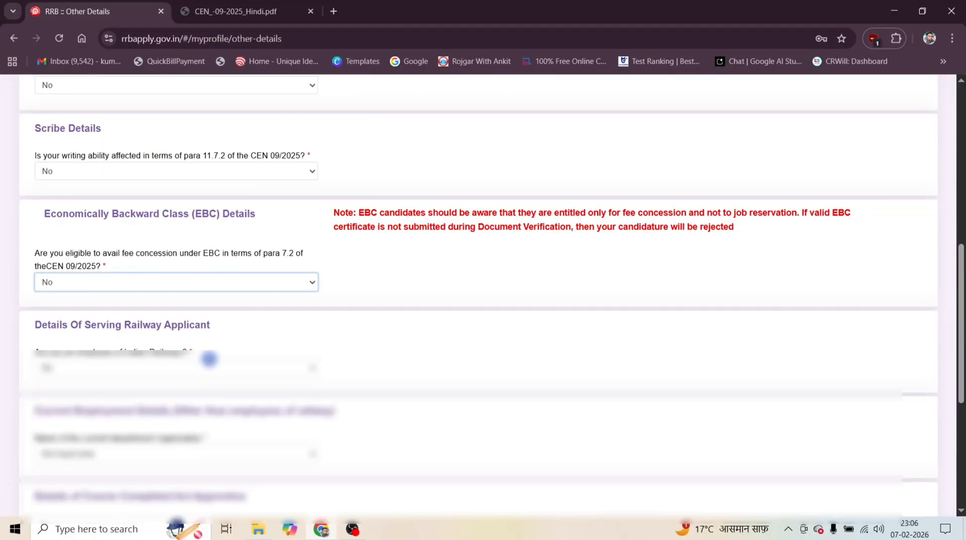
pyautogui.click(212, 368)
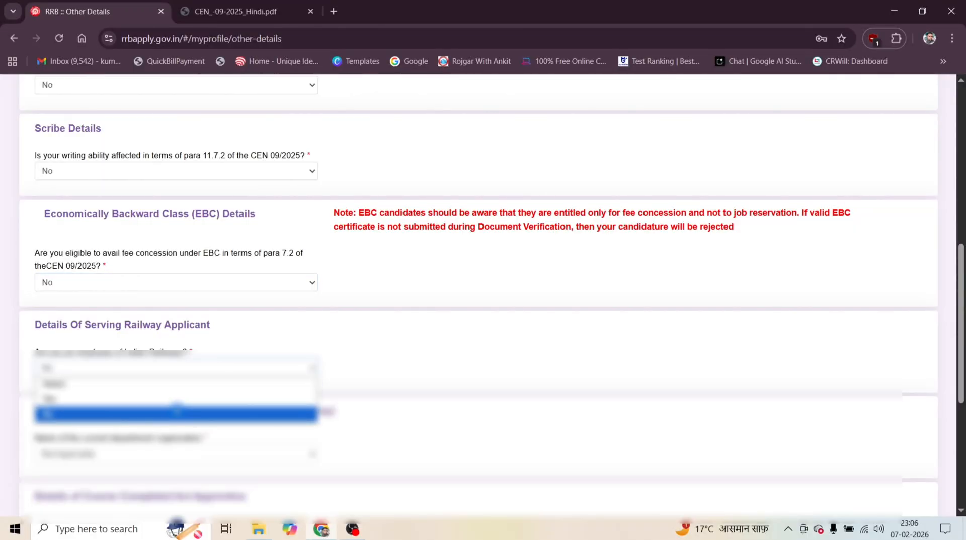
pyautogui.click(175, 408)
# Set the current department/organization to Not Applicable and answer No to the Course Completed Act Apprentice question.
pyautogui.scroll(-3, 175, 408)
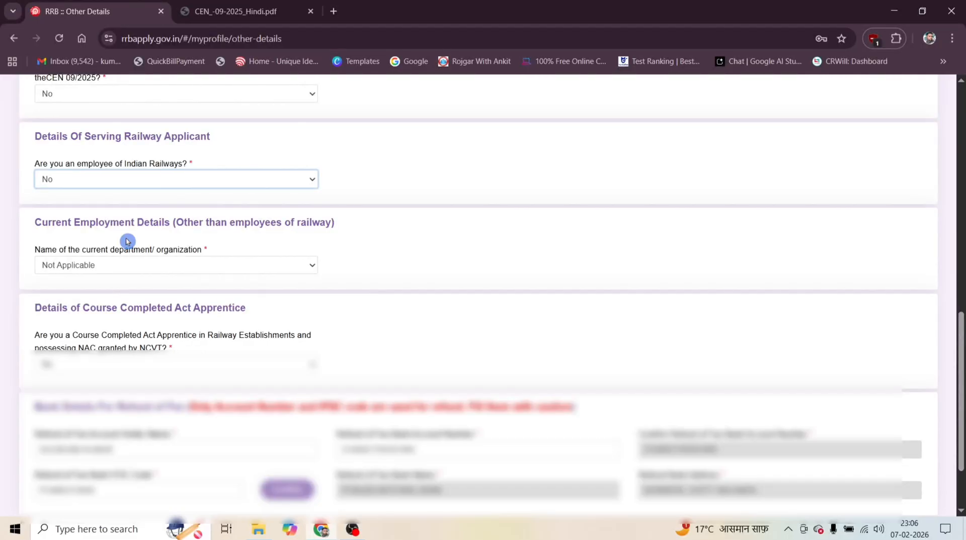
pyautogui.click(112, 271)
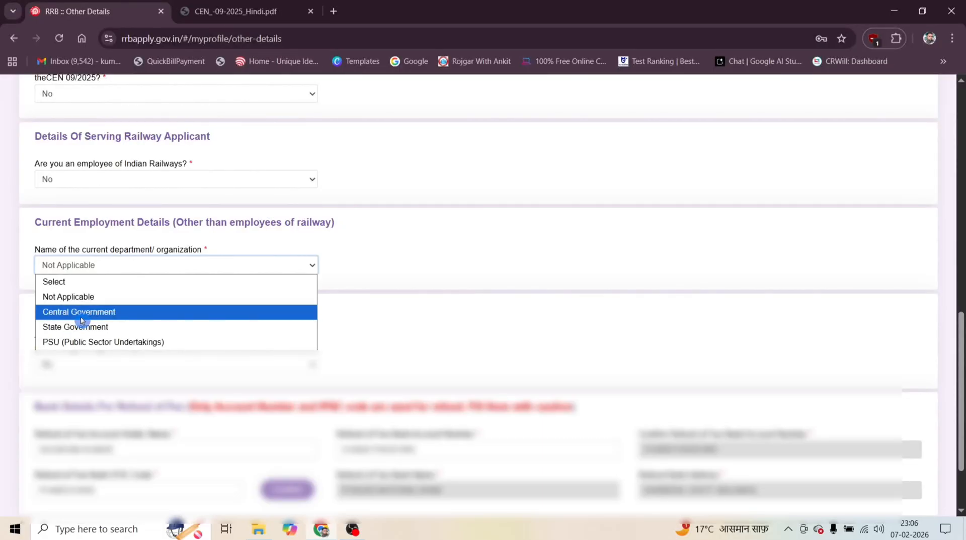
pyautogui.click(101, 297)
pyautogui.scroll(-1, 101, 297)
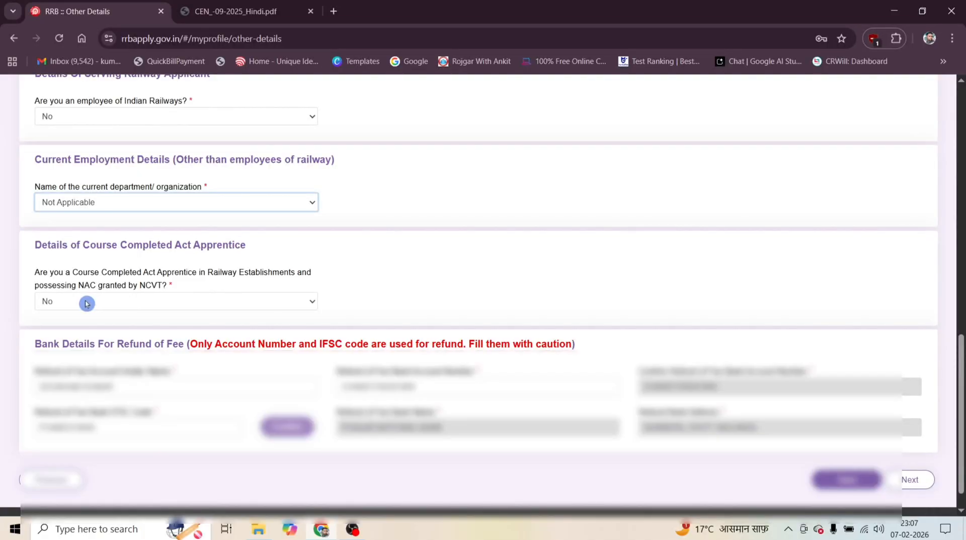
pyautogui.click(86, 303)
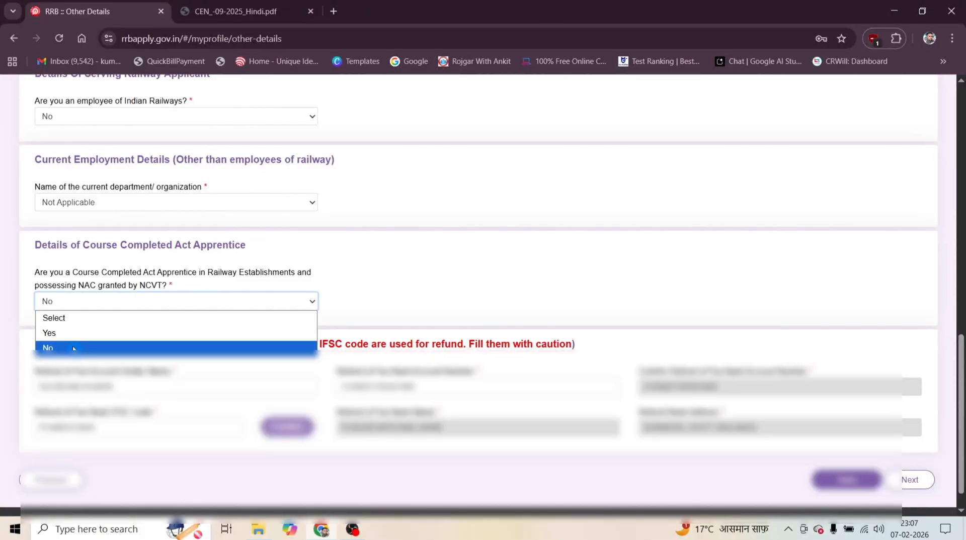
pyautogui.click(49, 348)
# Save the Other Details section and proceed to Educational Qualification.
pyautogui.scroll(-1, 123, 308)
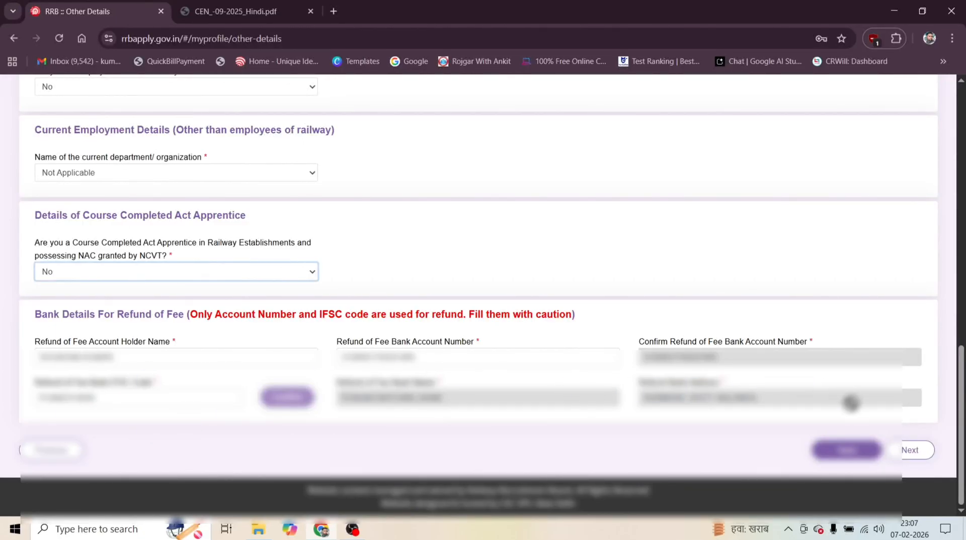
pyautogui.click(846, 452)
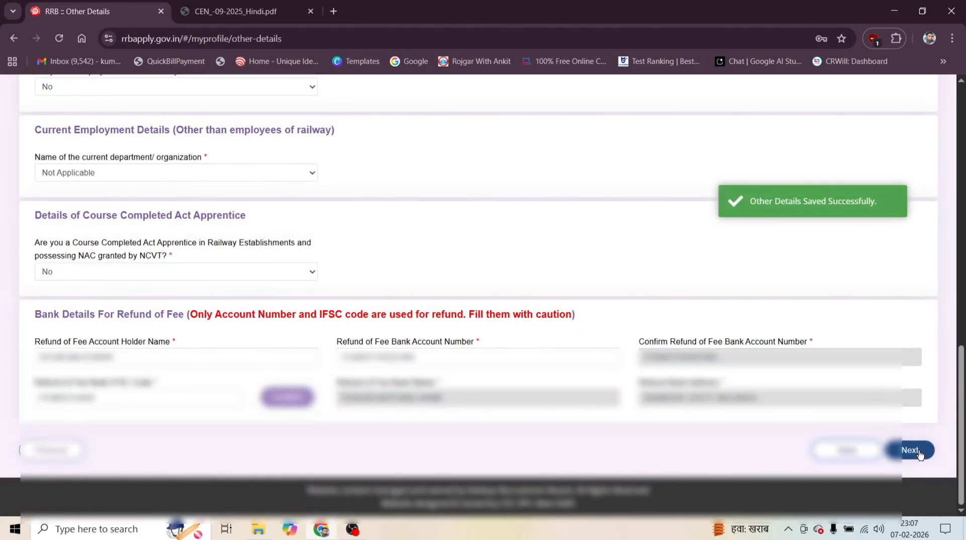
pyautogui.click(911, 451)
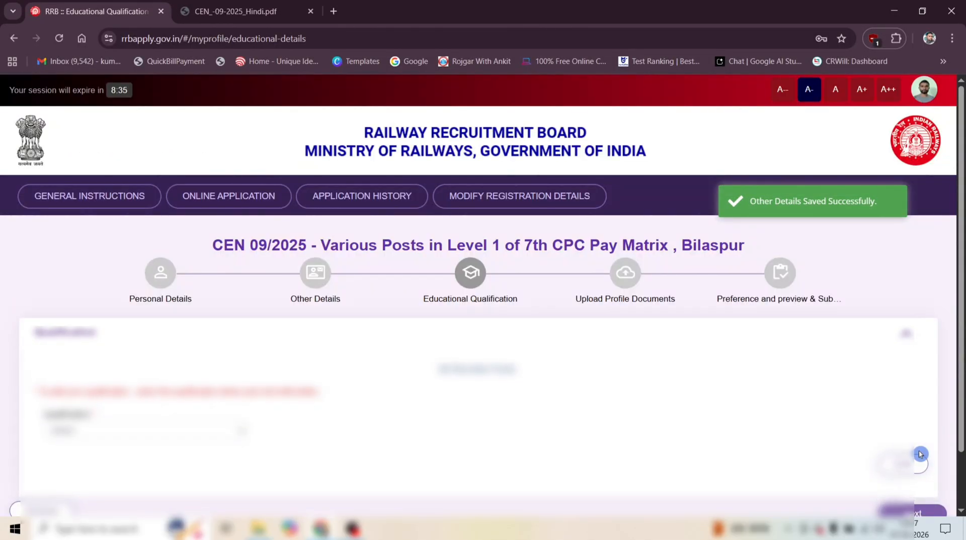
# Choose a qualification to add in the Educational Qualification section.
pyautogui.scroll(-1, 567, 318)
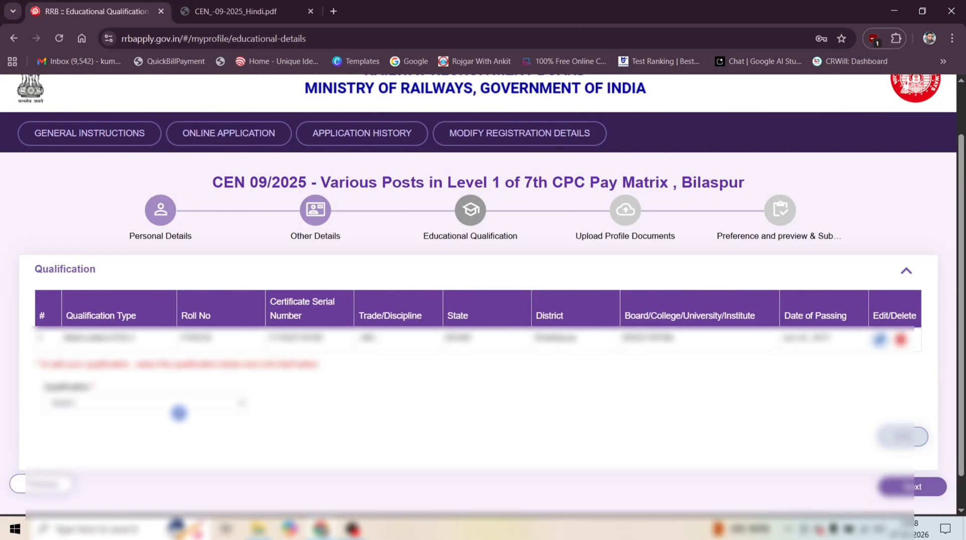
pyautogui.click(179, 405)
pyautogui.click(91, 355)
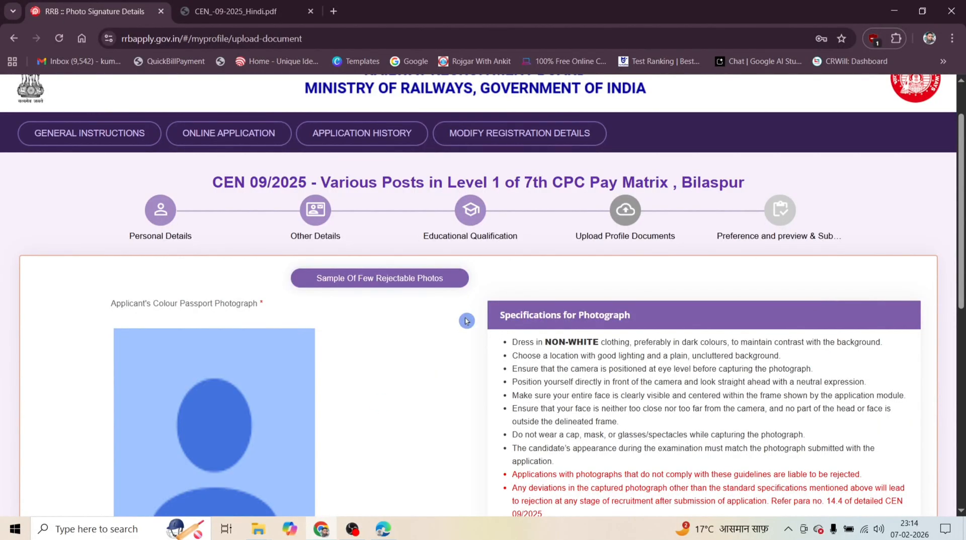
# Review the photograph and signature specifications in the Upload Profile Documents section.
pyautogui.scroll(-5, 462, 322)
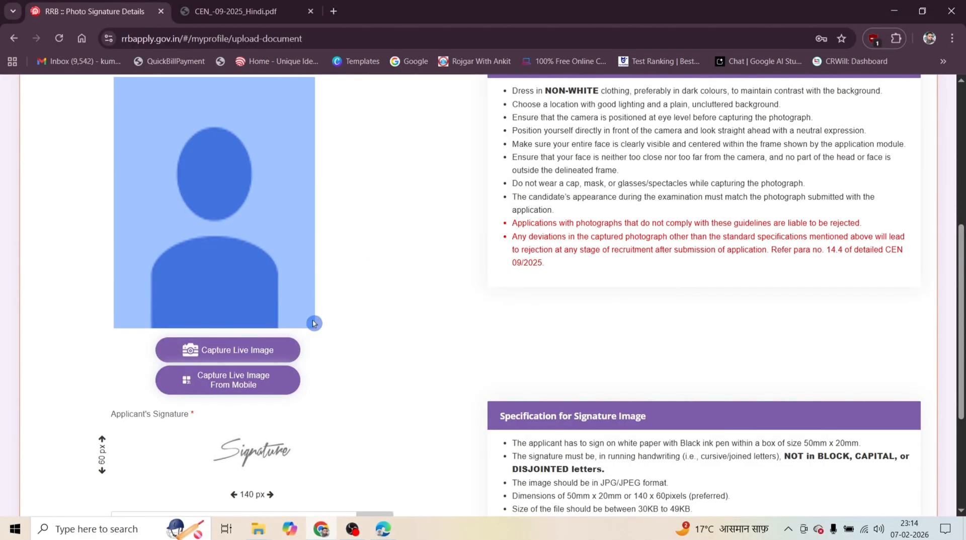
pyautogui.scroll(3, 322, 320)
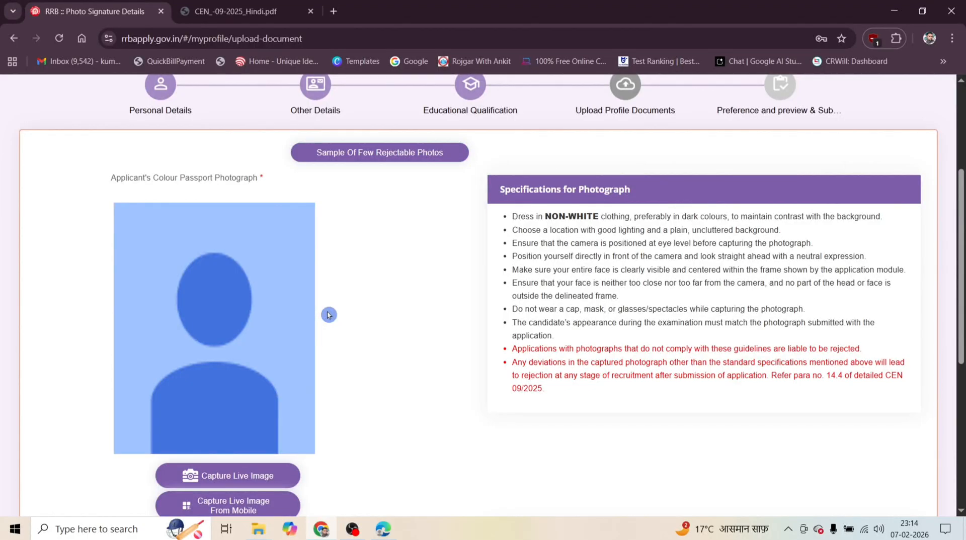
# Review the photo capturing instructions for the live image in Upload Profile Documents and dismiss them.
pyautogui.scroll(1, 329, 315)
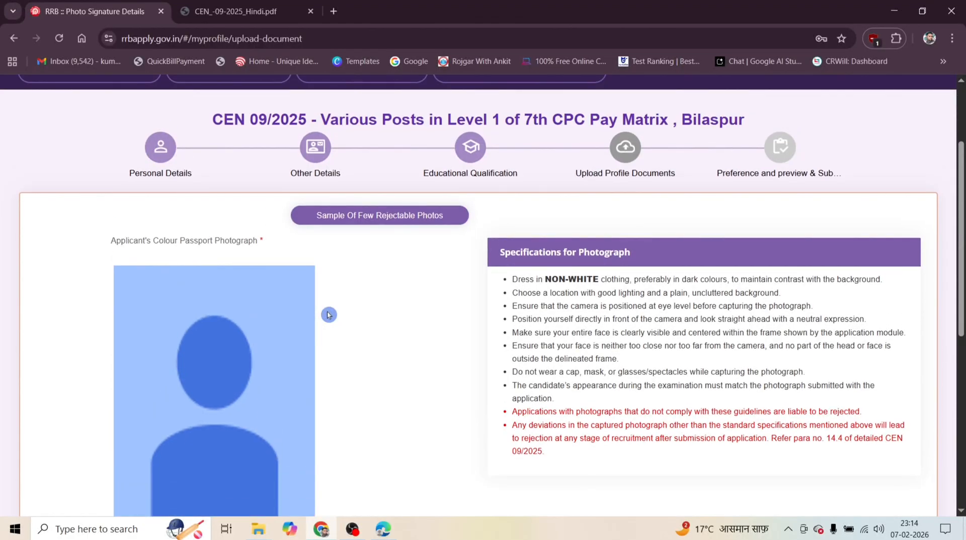
pyautogui.scroll(-2, 328, 315)
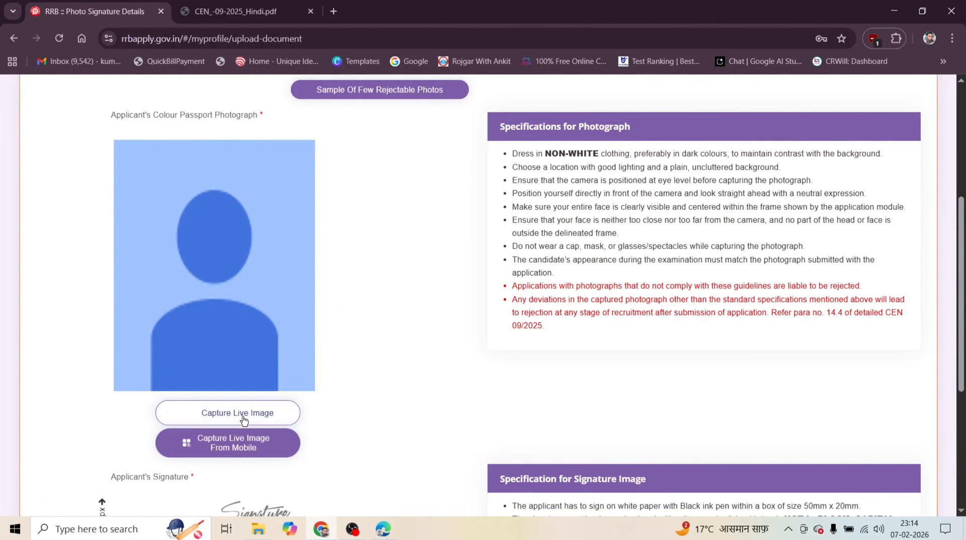
pyautogui.click(244, 419)
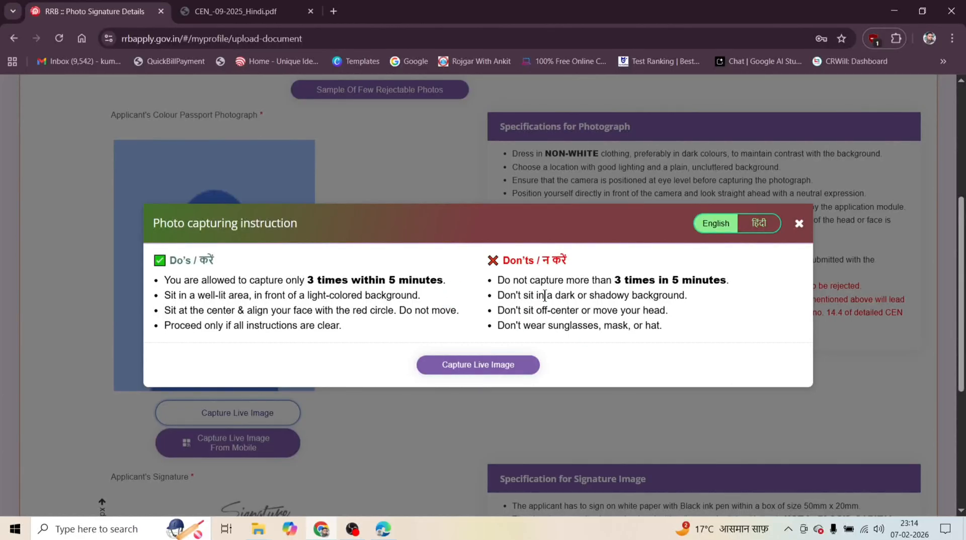
pyautogui.click(800, 224)
pyautogui.scroll(-1, 129, 330)
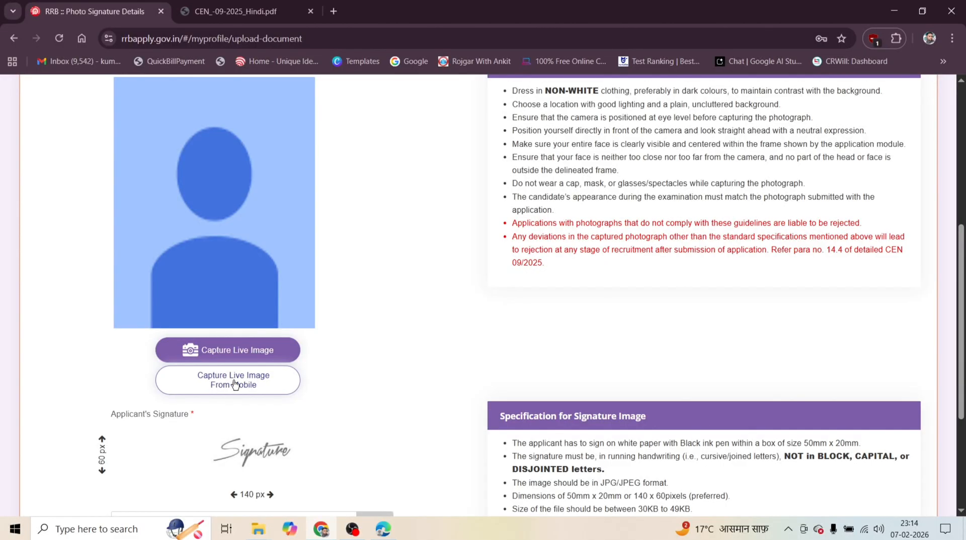
# Start the live image capture from mobile and sign in to the RRB account with Aadhaar, including the robot check.
pyautogui.click(233, 384)
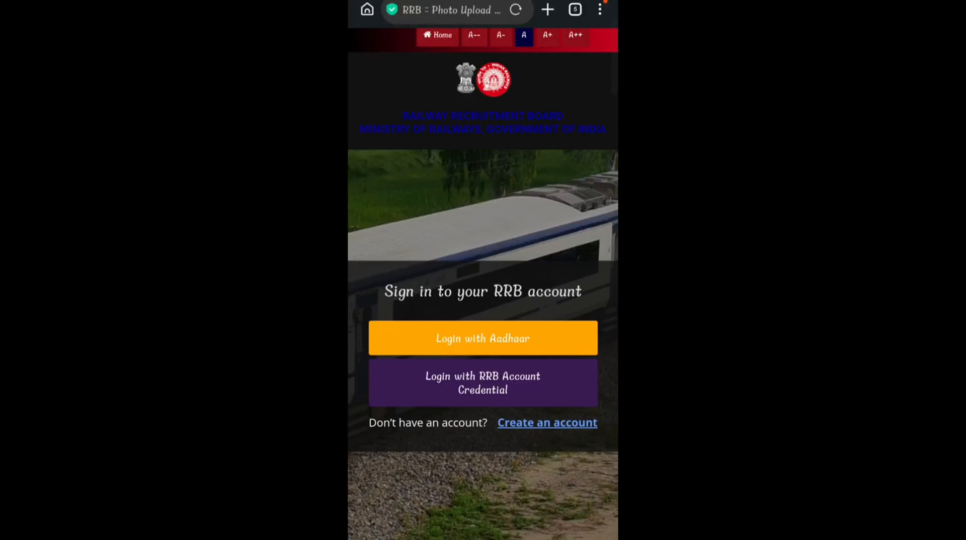
pyautogui.moveTo(413, 436)
pyautogui.mouseDown()
pyautogui.moveTo(491, 336)
pyautogui.moveTo(495, 361)
pyautogui.mouseUp()
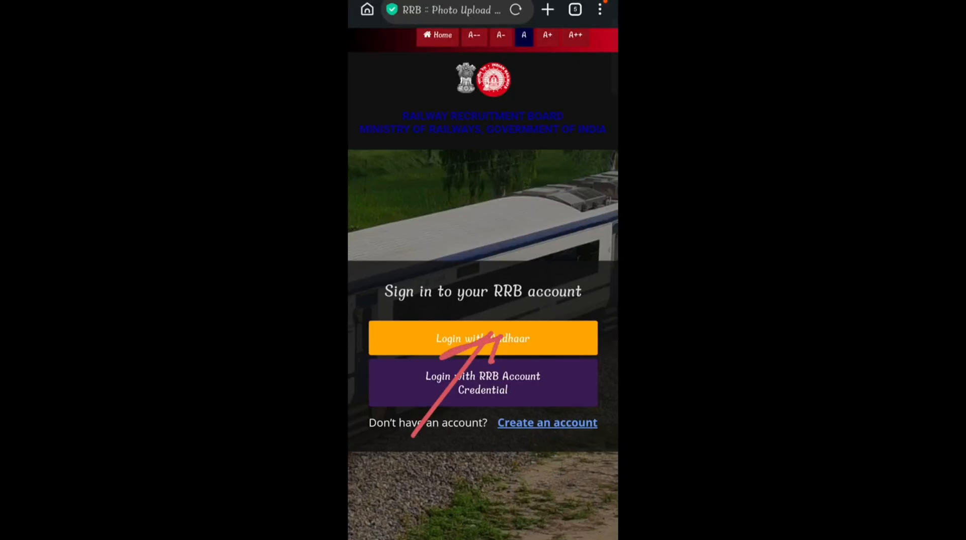
pyautogui.click(530, 338)
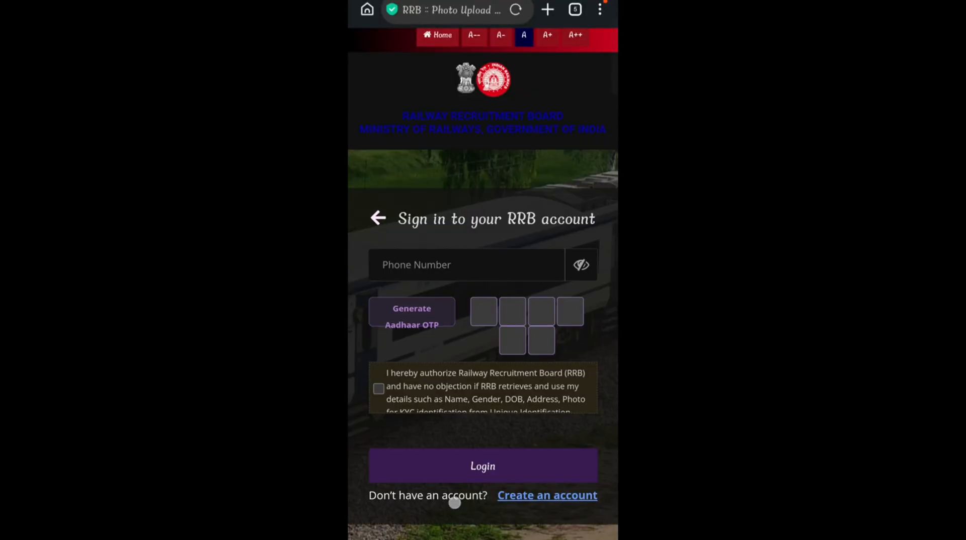
pyautogui.moveTo(443, 274)
pyautogui.mouseDown()
pyautogui.moveTo(424, 279)
pyautogui.moveTo(466, 265)
pyautogui.moveTo(431, 254)
pyautogui.moveTo(504, 268)
pyautogui.mouseUp()
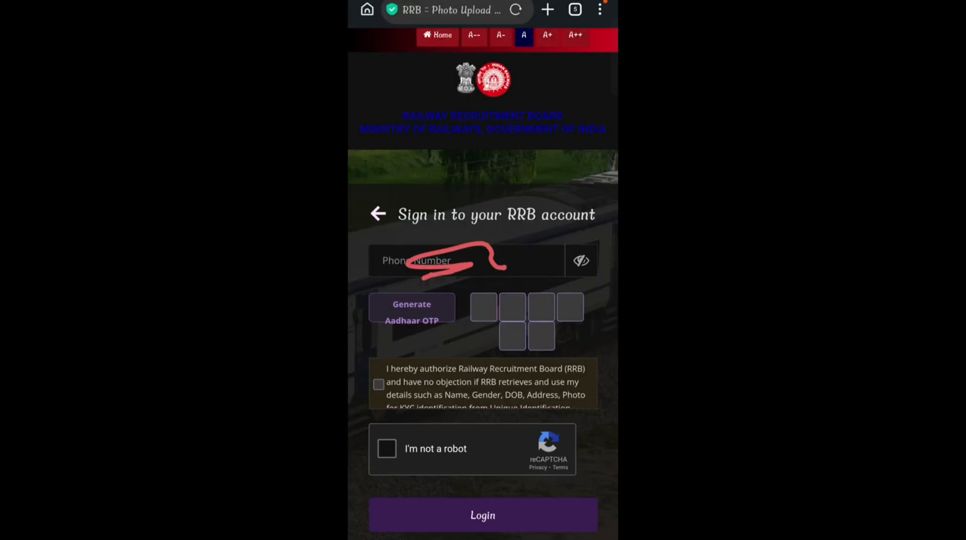
pyautogui.moveTo(431, 295)
pyautogui.mouseDown()
pyautogui.moveTo(378, 317)
pyautogui.moveTo(455, 308)
pyautogui.moveTo(405, 302)
pyautogui.mouseUp()
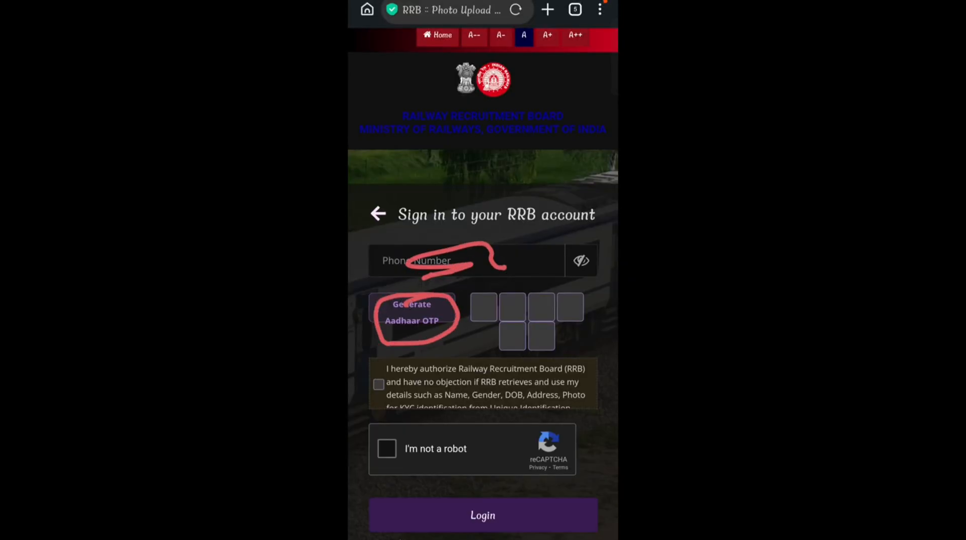
pyautogui.moveTo(395, 378)
pyautogui.mouseDown()
pyautogui.moveTo(380, 385)
pyautogui.moveTo(400, 388)
pyautogui.moveTo(366, 400)
pyautogui.mouseUp()
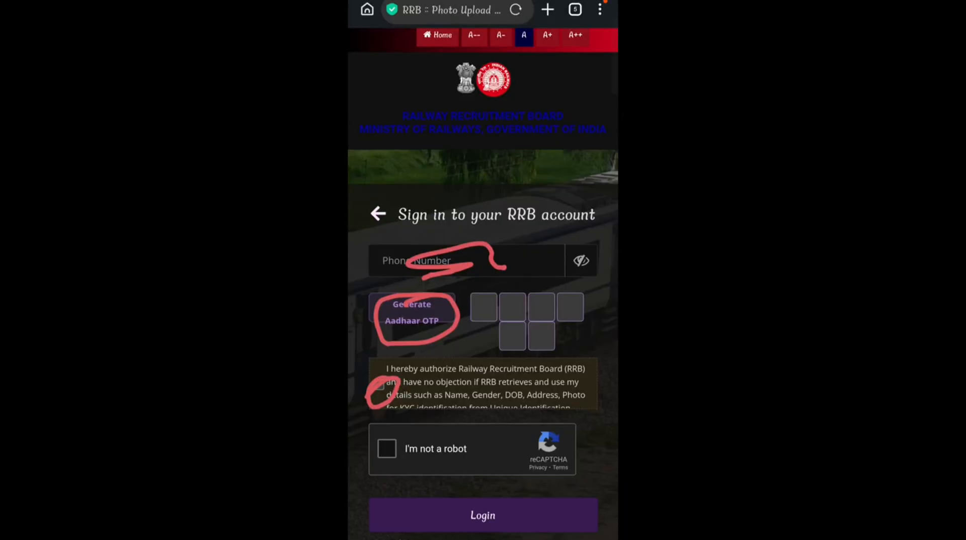
pyautogui.click(387, 449)
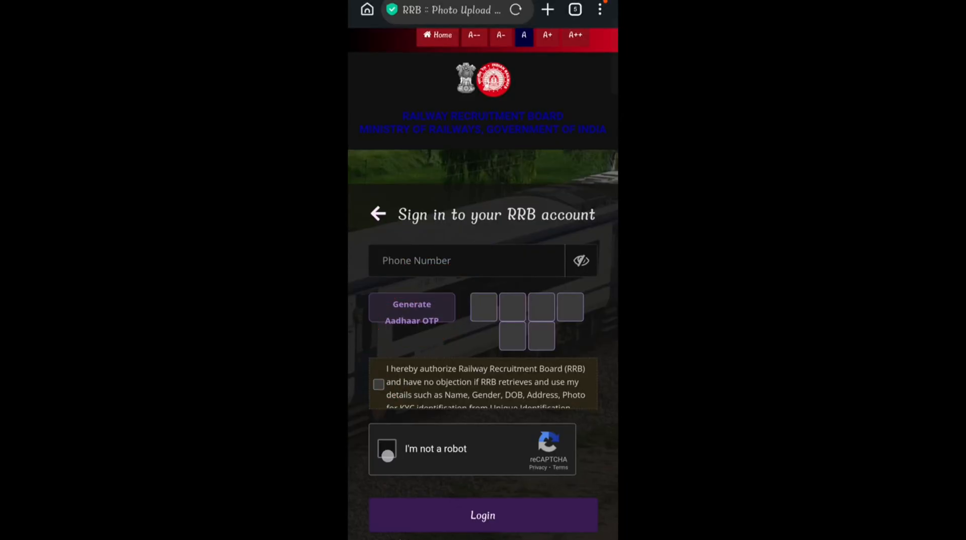
pyautogui.scroll(-1, 509, 454)
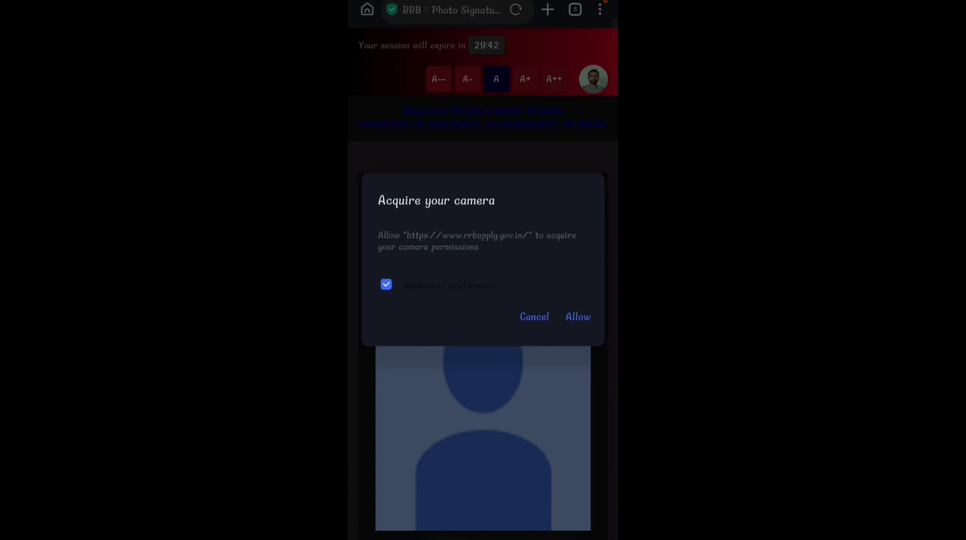
# Allow the site to use the phone camera and go through the photo capturing instructions to start the live image capture.
pyautogui.click(583, 321)
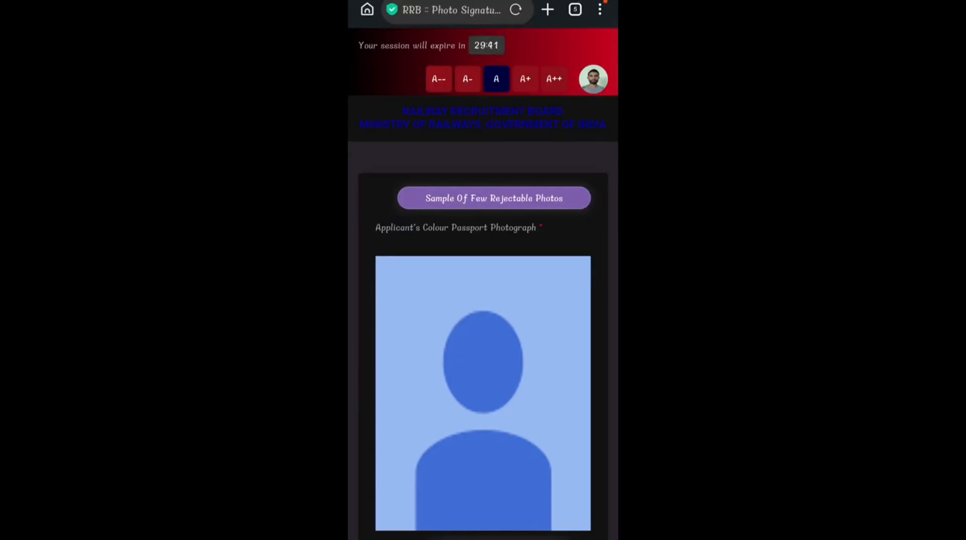
pyautogui.moveTo(544, 426); pyautogui.dragTo(590, 265)
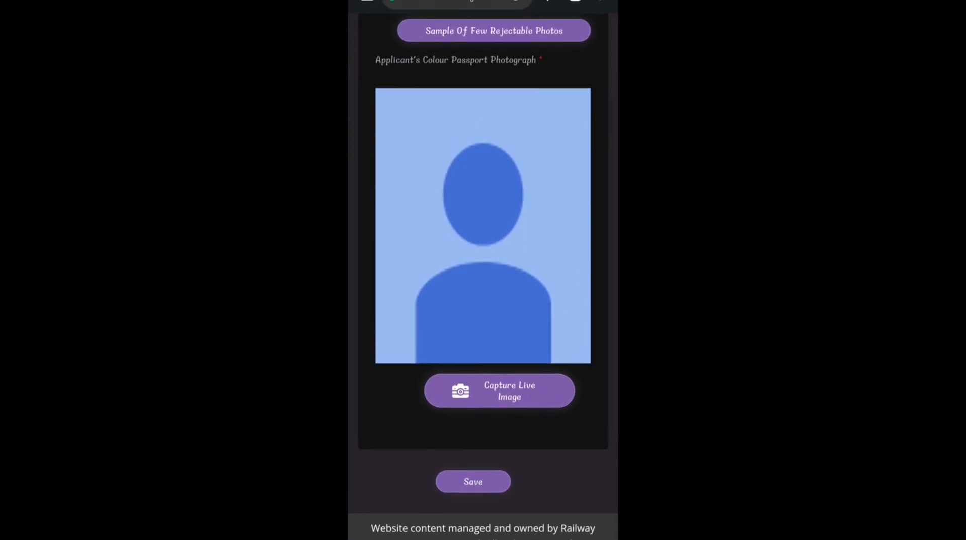
pyautogui.moveTo(550, 485); pyautogui.dragTo(551, 447)
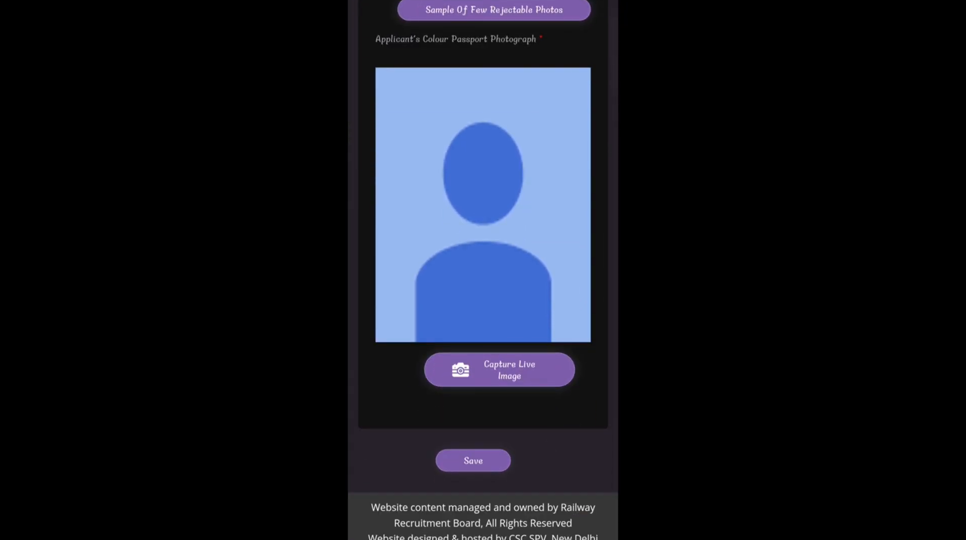
pyautogui.click(541, 378)
pyautogui.moveTo(516, 435); pyautogui.dragTo(523, 372)
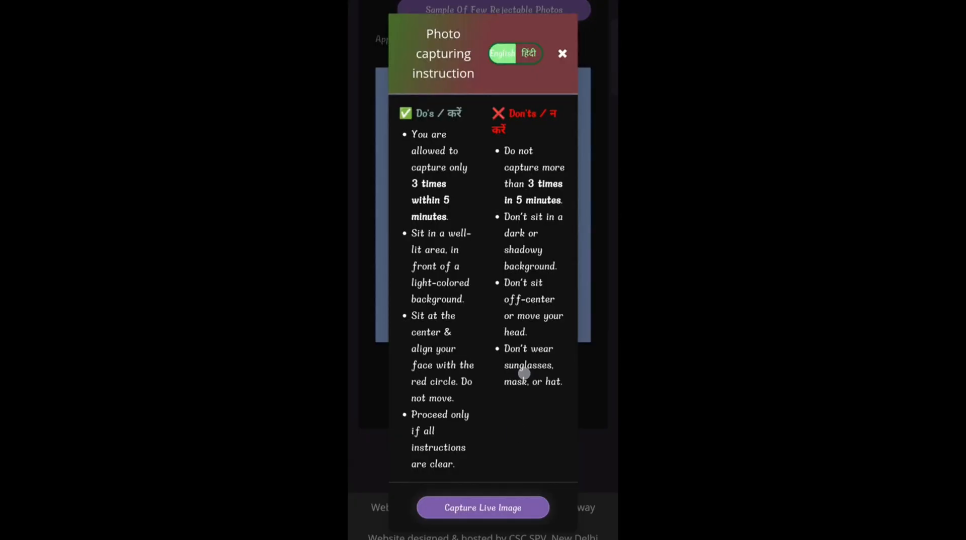
pyautogui.moveTo(490, 483); pyautogui.dragTo(527, 407)
pyautogui.click(508, 513)
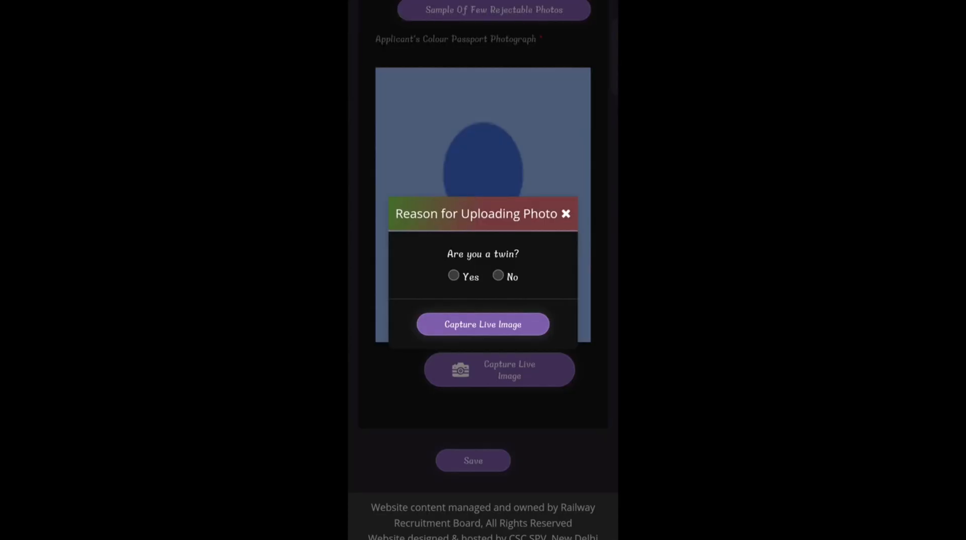
# Answer No to the twin question, capture the applicant's live photograph and save it.
pyautogui.click(500, 274)
pyautogui.click(519, 331)
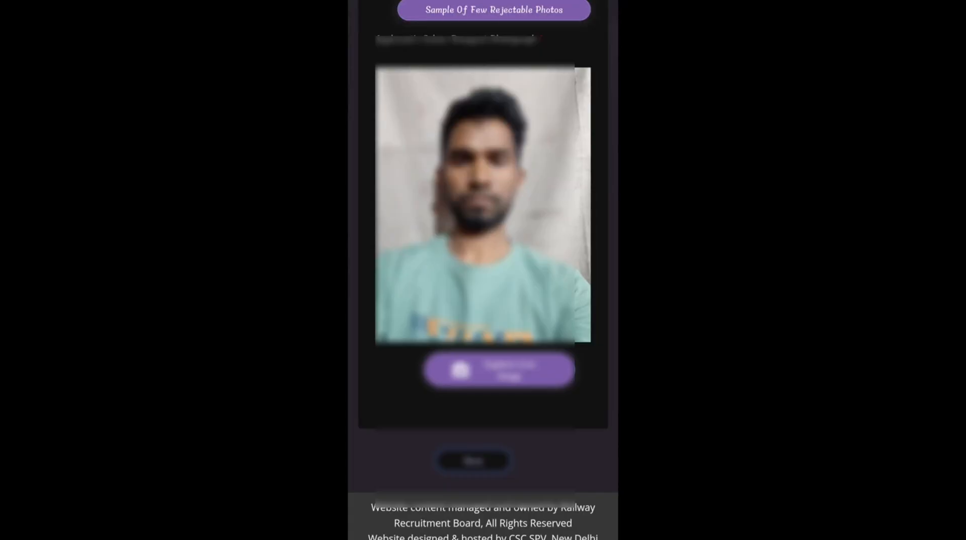
pyautogui.click(545, 451)
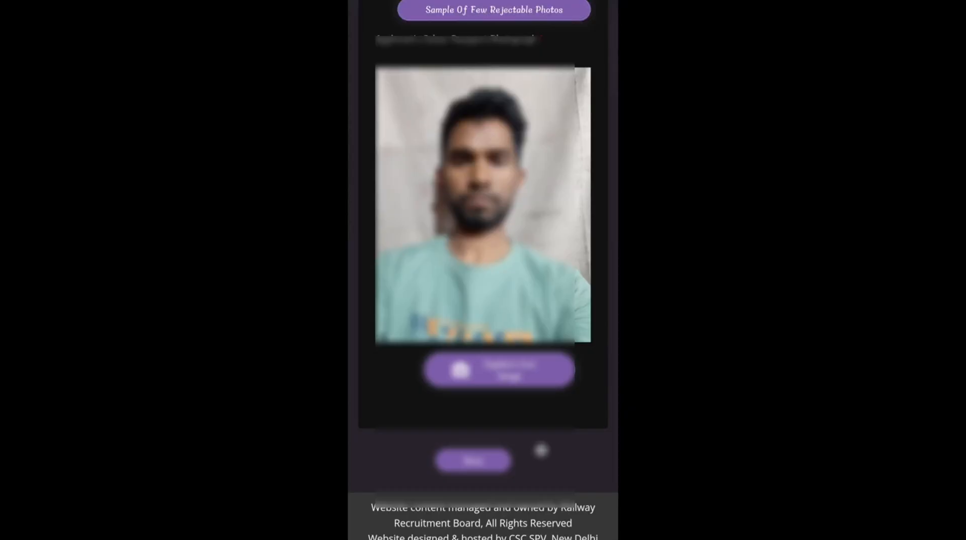
pyautogui.moveTo(540, 349)
pyautogui.mouseDown()
pyautogui.moveTo(487, 442)
pyautogui.moveTo(460, 437)
pyautogui.moveTo(518, 444)
pyautogui.mouseUp()
pyautogui.click(468, 415)
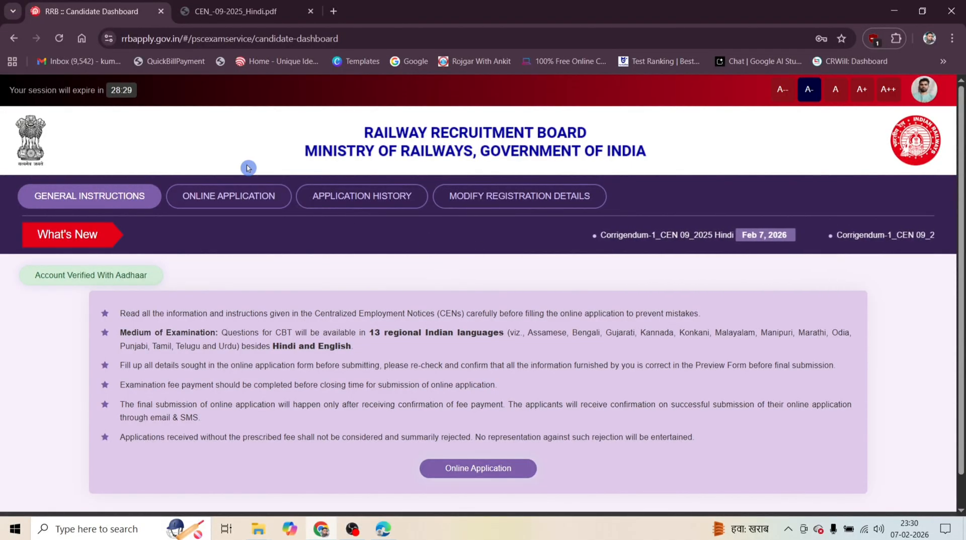
# Reopen the CEN 09/2025 online application on the computer for RRB Bilaspur, accepting the not-debarred and CEN-read declarations.
pyautogui.click(483, 473)
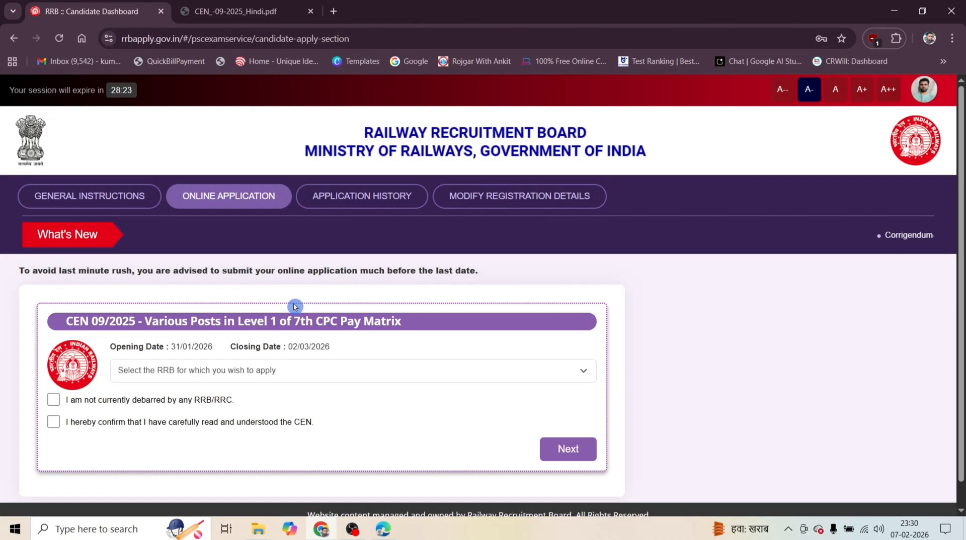
pyautogui.click(54, 402)
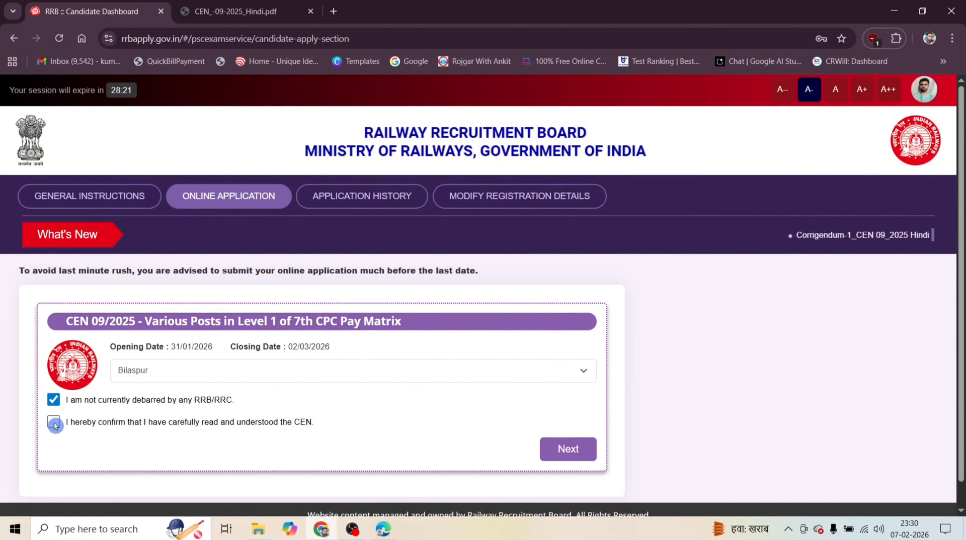
pyautogui.click(54, 424)
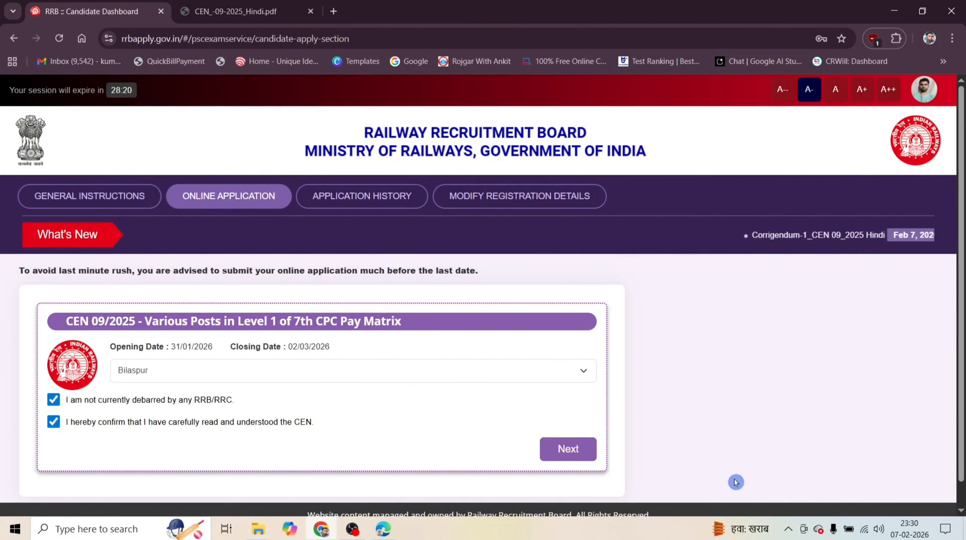
pyautogui.click(577, 456)
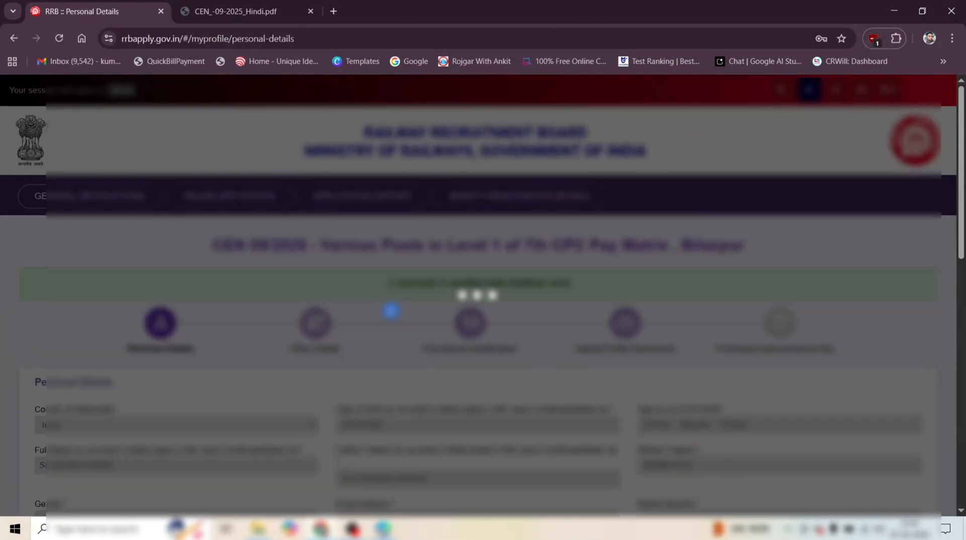
# Proceed through the completed Personal Details, Other Details and Educational Qualification sections to Upload Profile Documents.
pyautogui.scroll(-10, 431, 279)
pyautogui.scroll(-3, 451, 261)
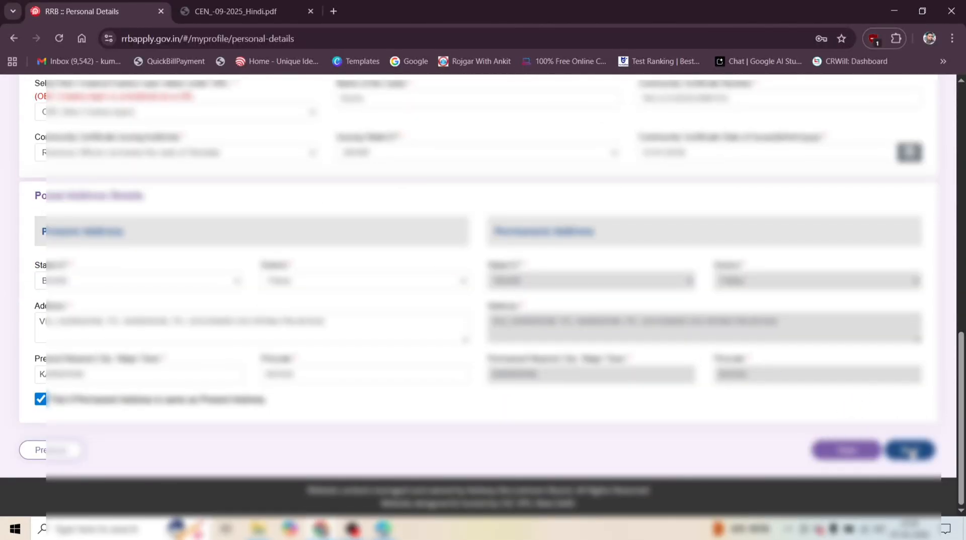
pyautogui.click(910, 450)
pyautogui.scroll(-15, 547, 330)
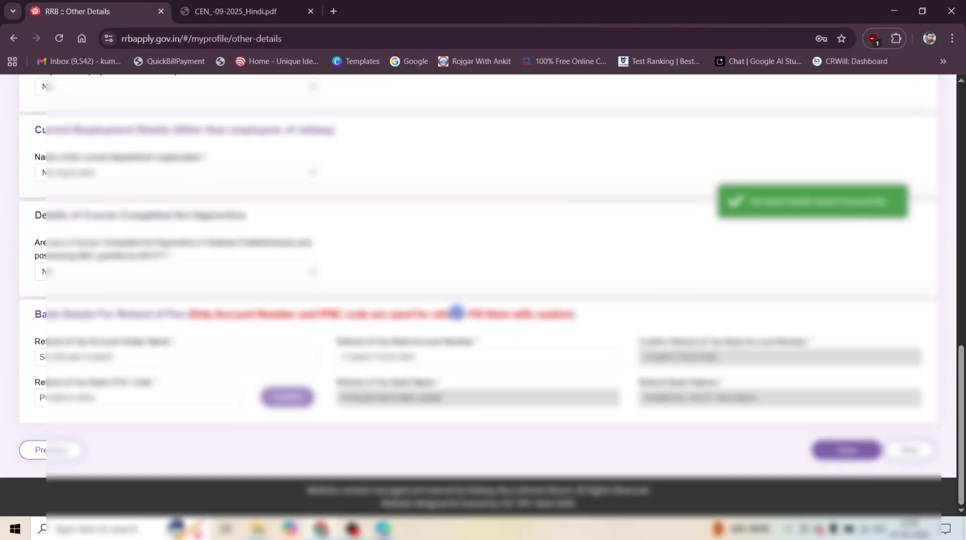
pyautogui.click(909, 450)
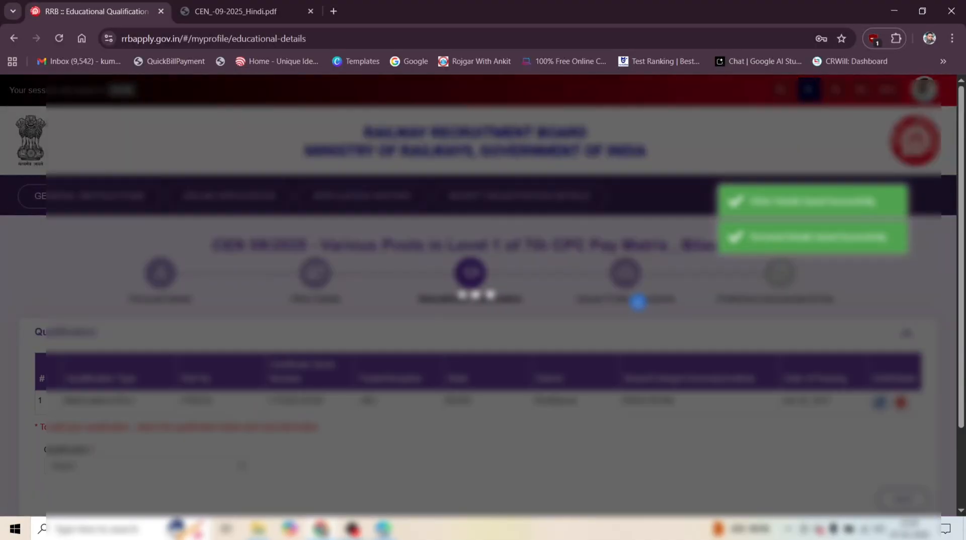
pyautogui.scroll(-1, 655, 290)
pyautogui.scroll(-2, 655, 290)
pyautogui.click(908, 449)
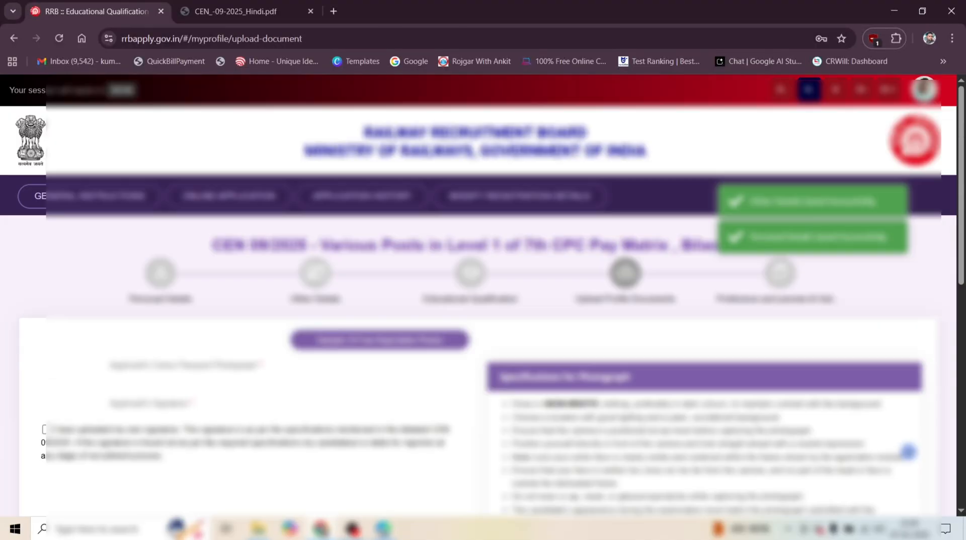
# Check the captured photograph and the signature specifications in Upload Profile Documents.
pyautogui.scroll(-8, 529, 274)
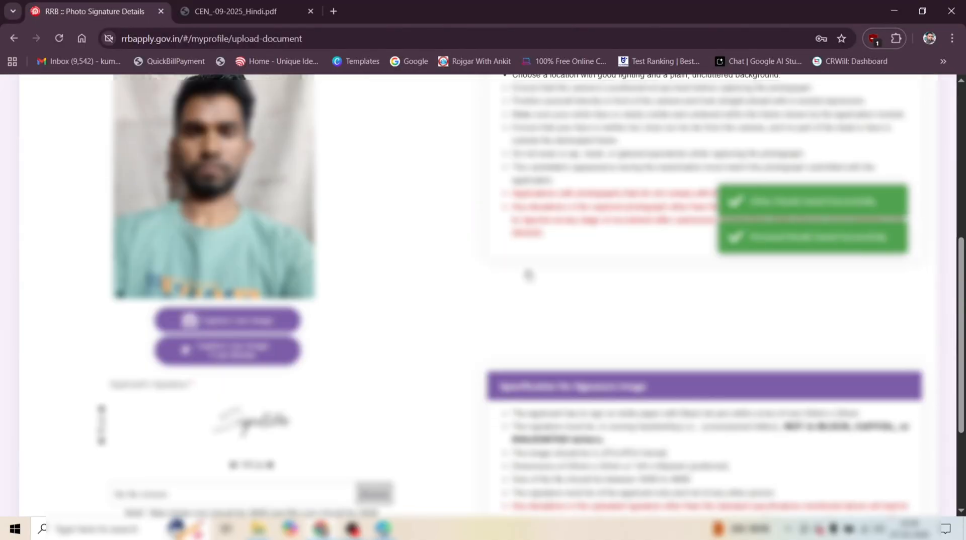
pyautogui.scroll(4, 529, 273)
pyautogui.scroll(-1, 510, 282)
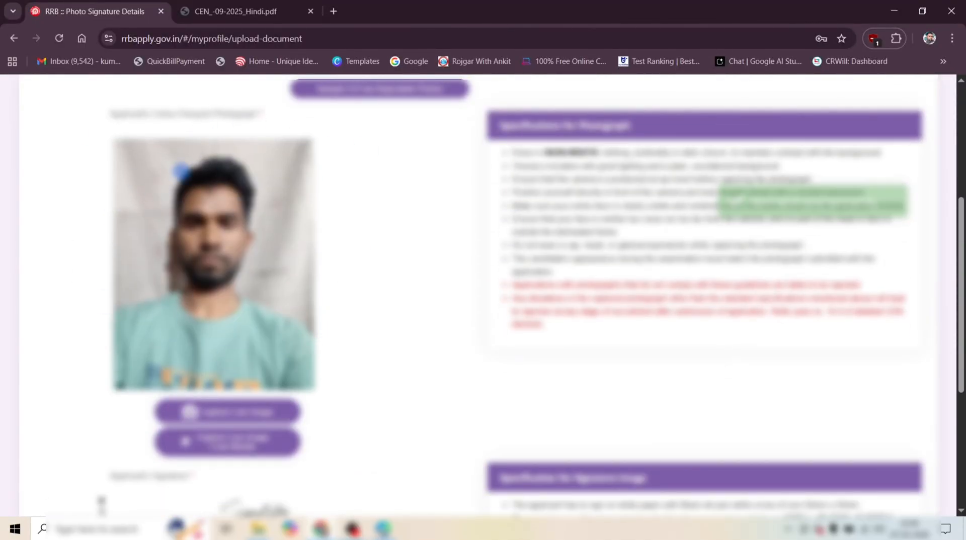
pyautogui.scroll(-5, 431, 185)
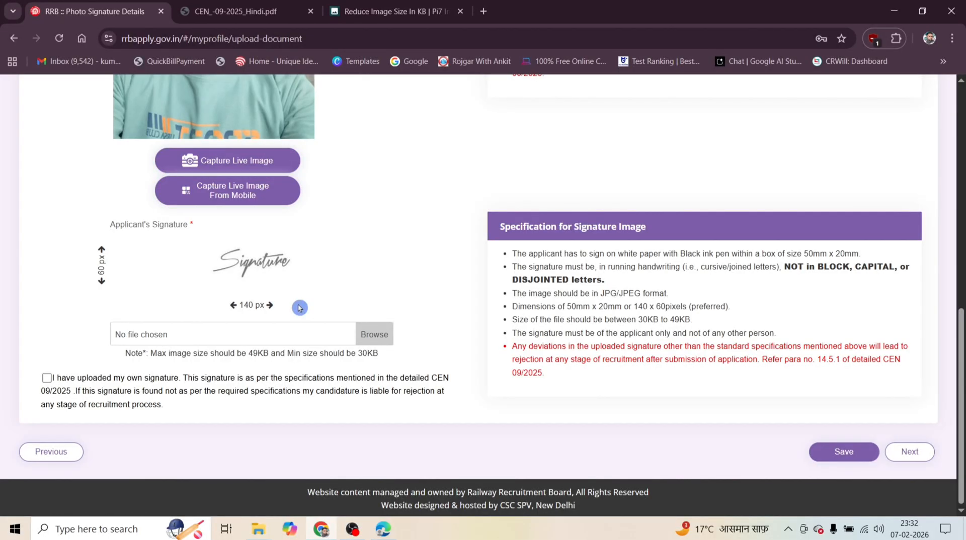
# Switch to the Pi7 Reduce Image Size tool and load the signature image from the applicant's documents folder on New Volume (H:).
pyautogui.click(397, 11)
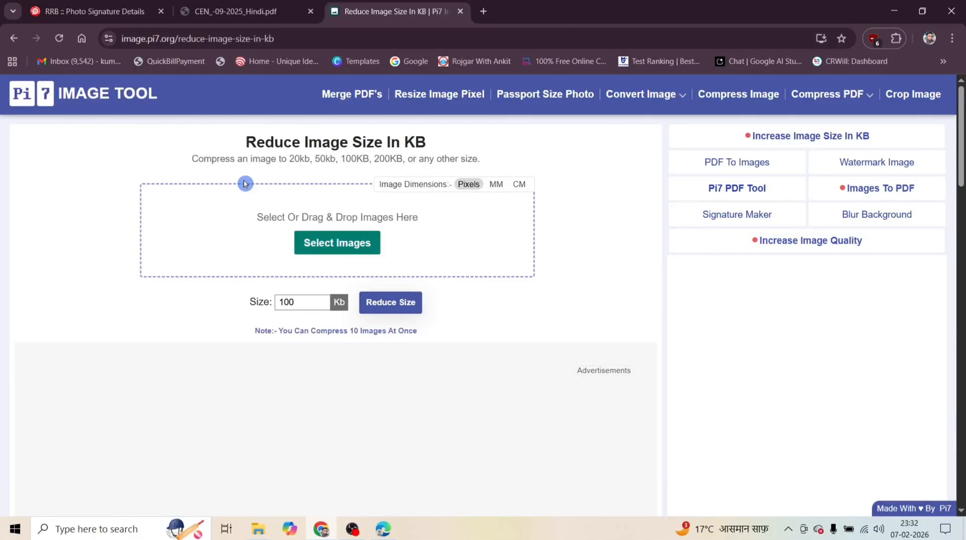
pyautogui.click(337, 245)
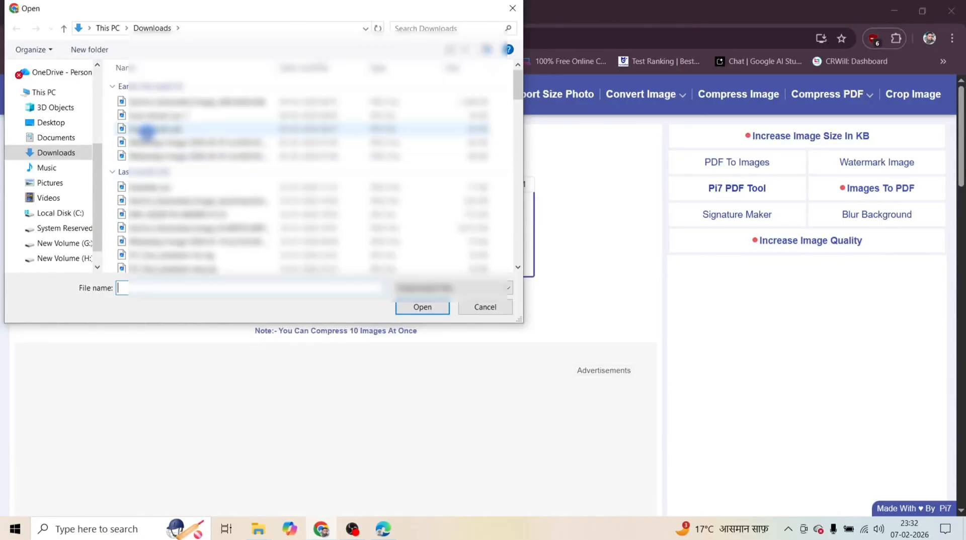
pyautogui.click(44, 96)
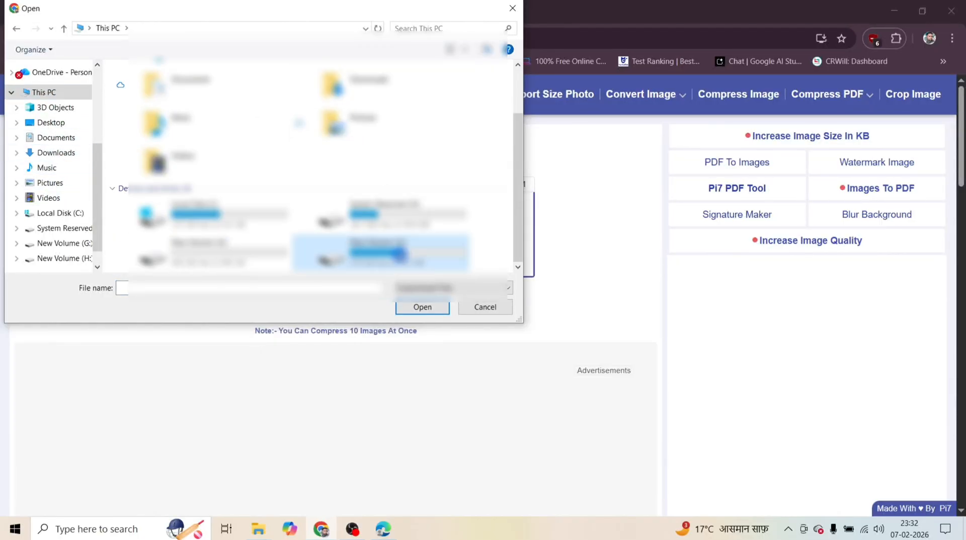
pyautogui.doubleClick(382, 249)
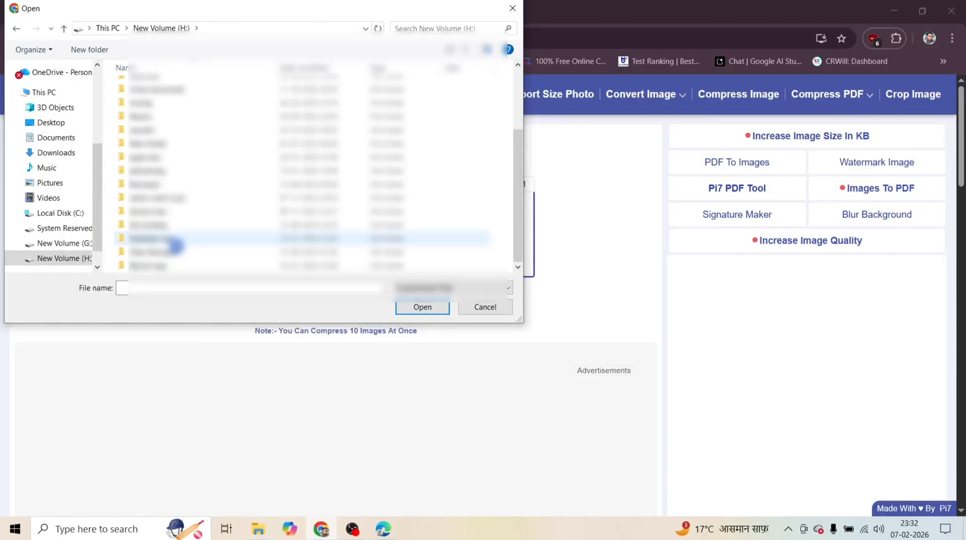
pyautogui.doubleClick(182, 244)
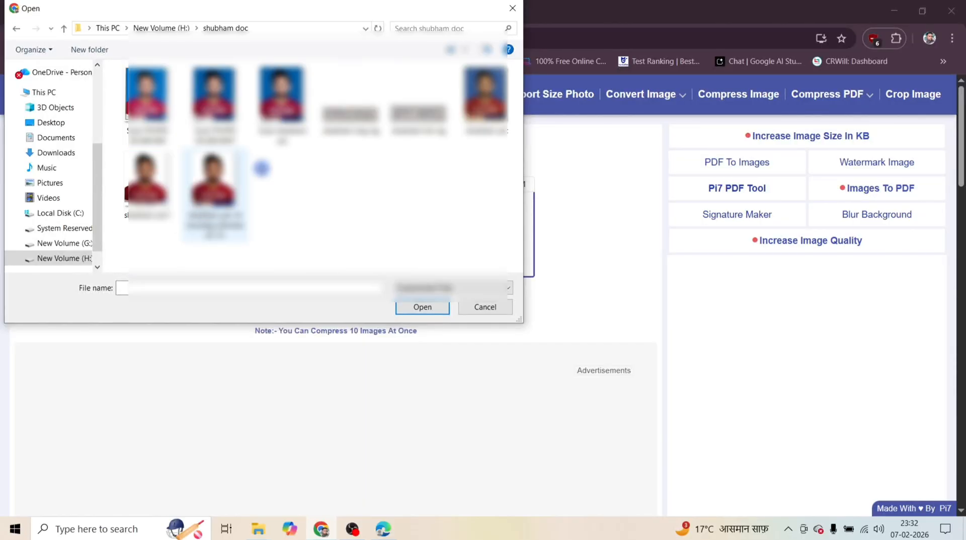
pyautogui.doubleClick(351, 113)
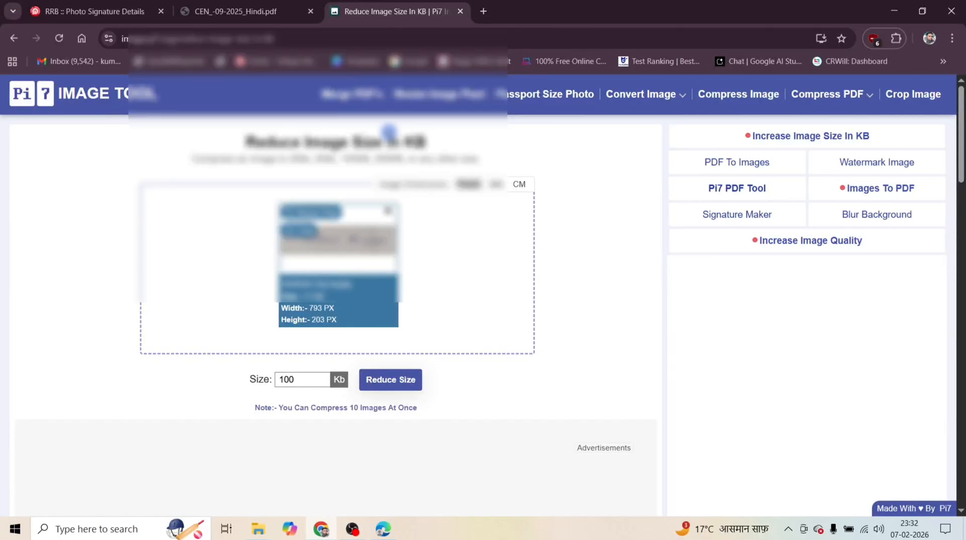
# Check the required signature dimensions, then turn off the aspect ratio lock and set the image width to 140 px.
pyautogui.click(76, 6)
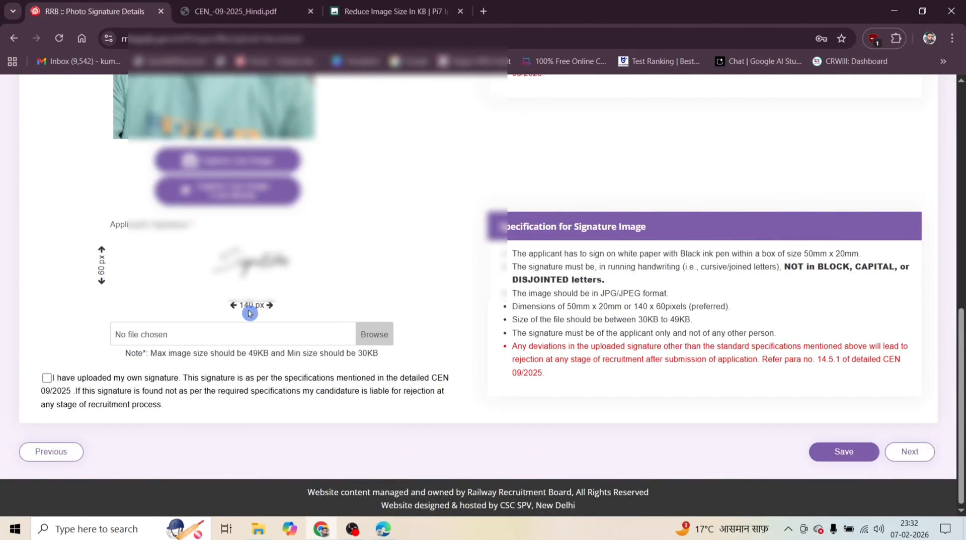
pyautogui.click(385, 11)
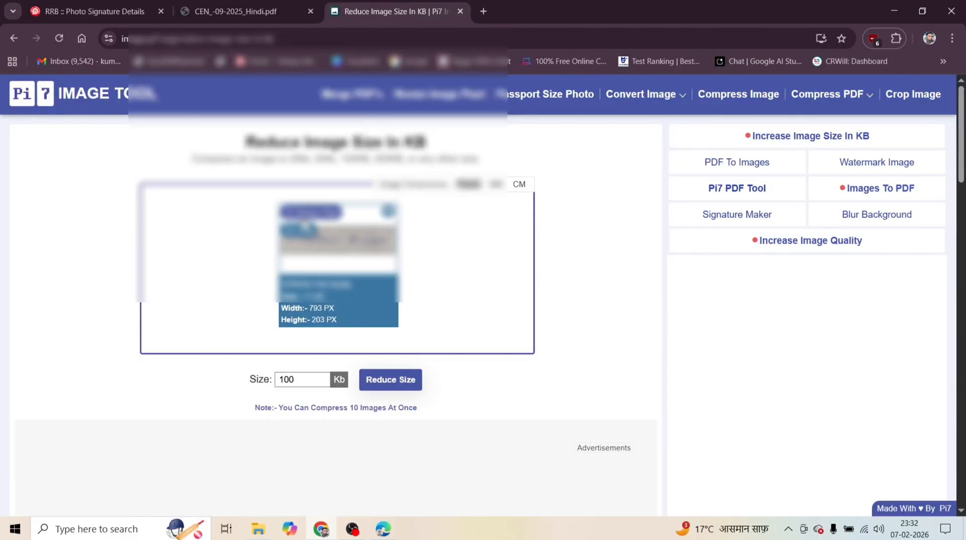
pyautogui.click(312, 214)
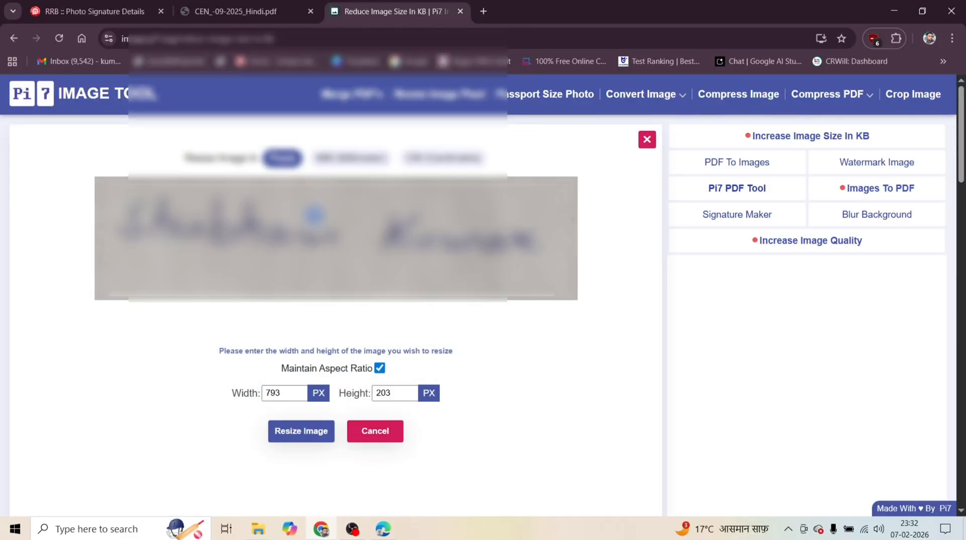
pyautogui.click(381, 369)
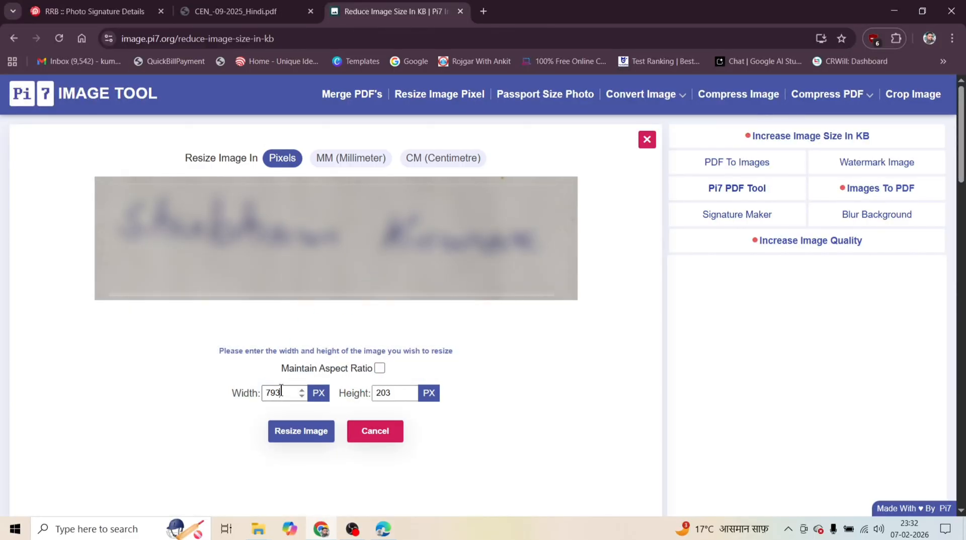
pyautogui.press('BackSpace')
pyautogui.press('BackSpace')
pyautogui.press('BackSpace')
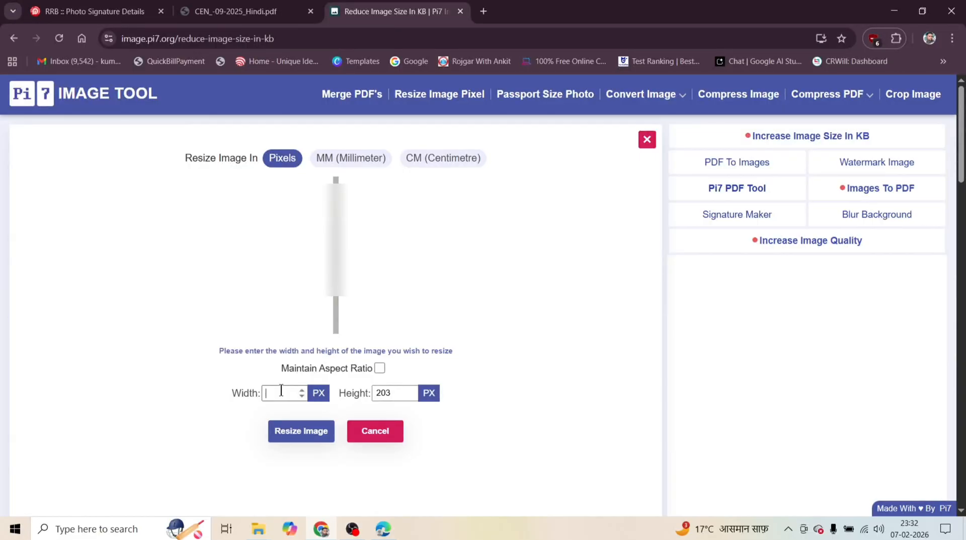
pyautogui.click(96, 11)
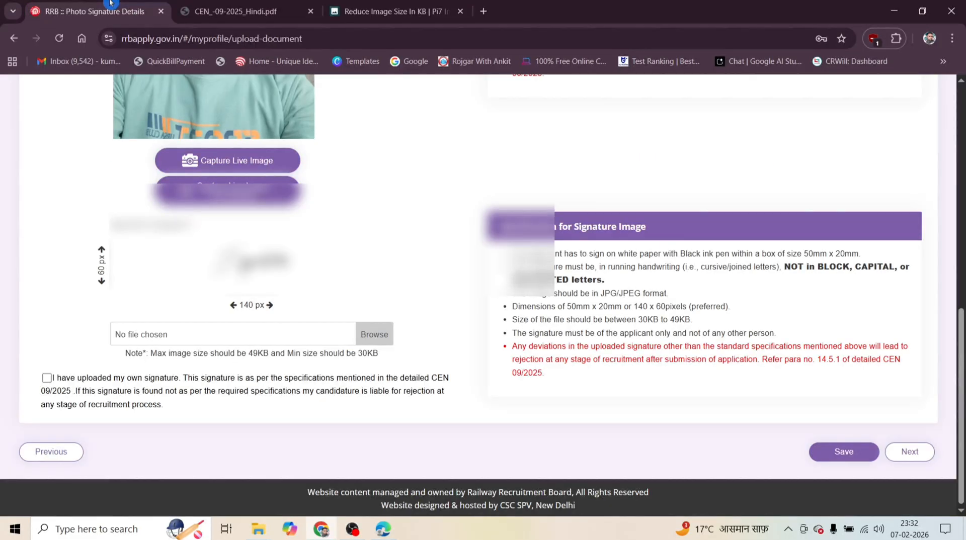
pyautogui.click(361, 3)
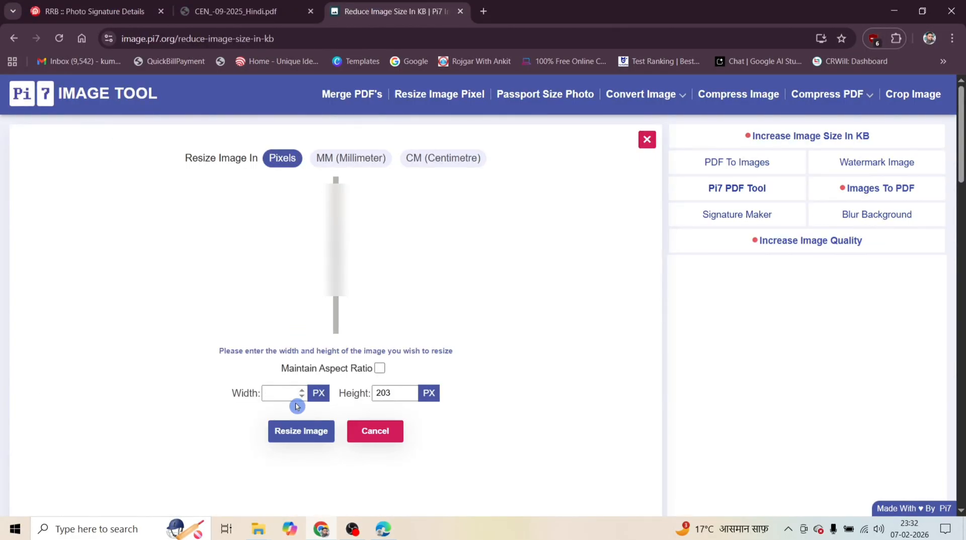
pyautogui.write('140')
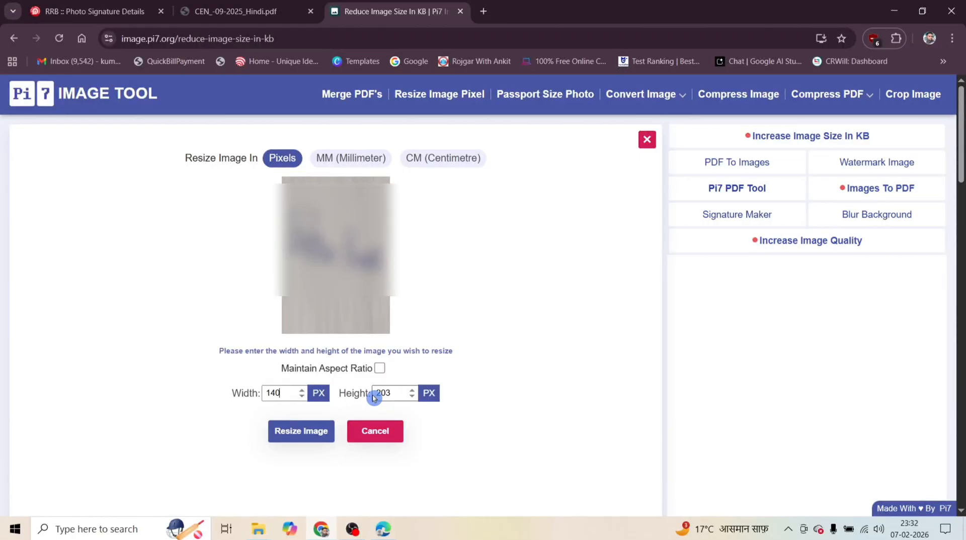
# Set the signature image's height to 70 px and apply the resize.
pyautogui.press('BackSpace')
pyautogui.press('BackSpace')
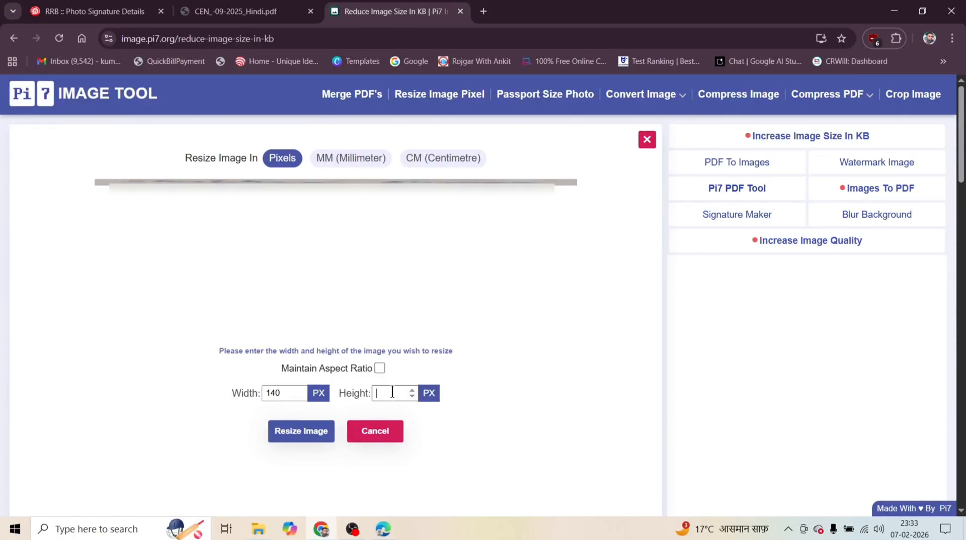
pyautogui.write('70')
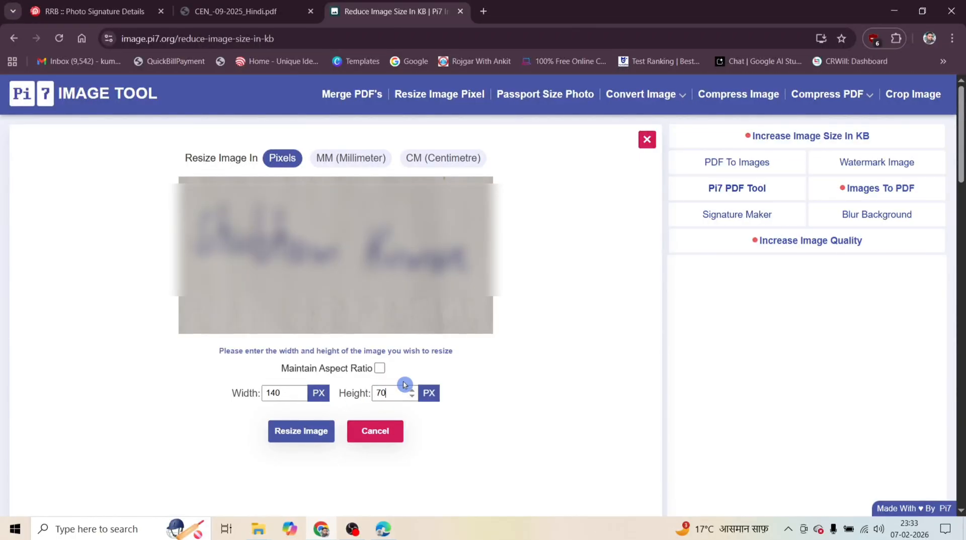
pyautogui.click(301, 432)
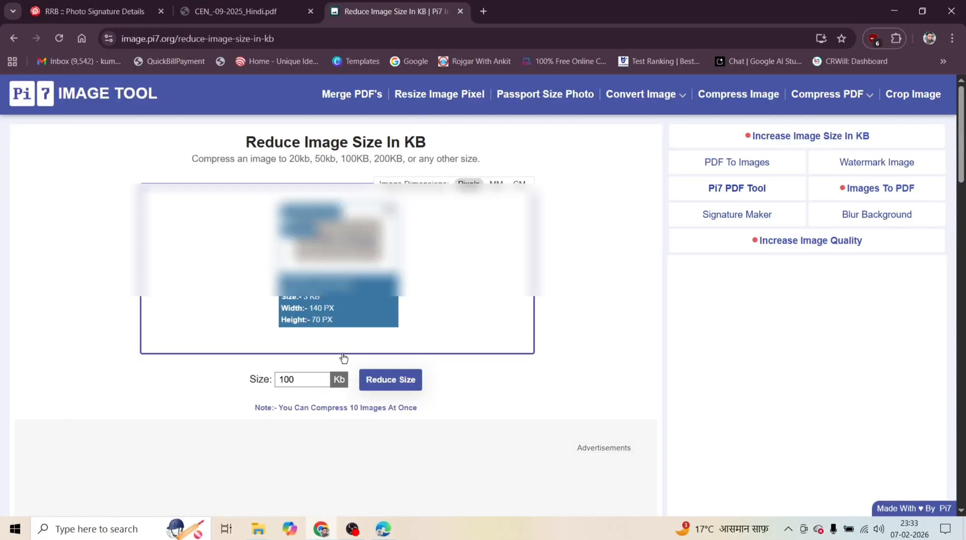
# Check the permitted signature file size, process the resized image with a 40 KB target and download it.
pyautogui.click(312, 373)
pyautogui.click(95, 11)
pyautogui.click(270, 378)
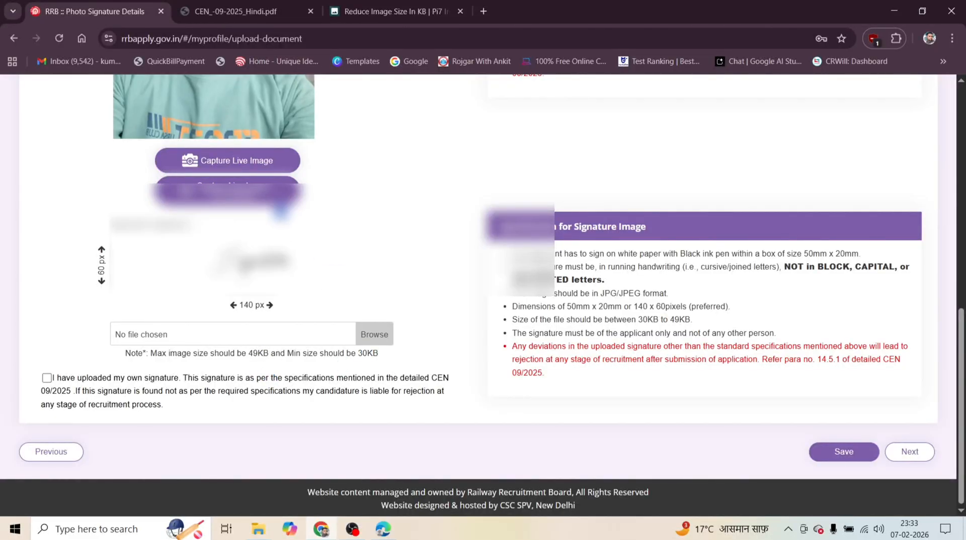
pyautogui.click(335, 2)
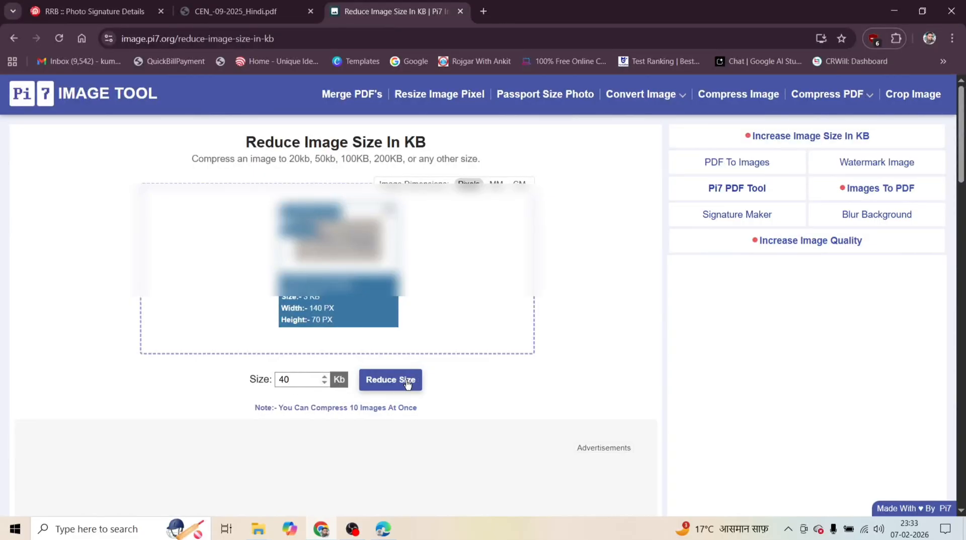
pyautogui.click(390, 380)
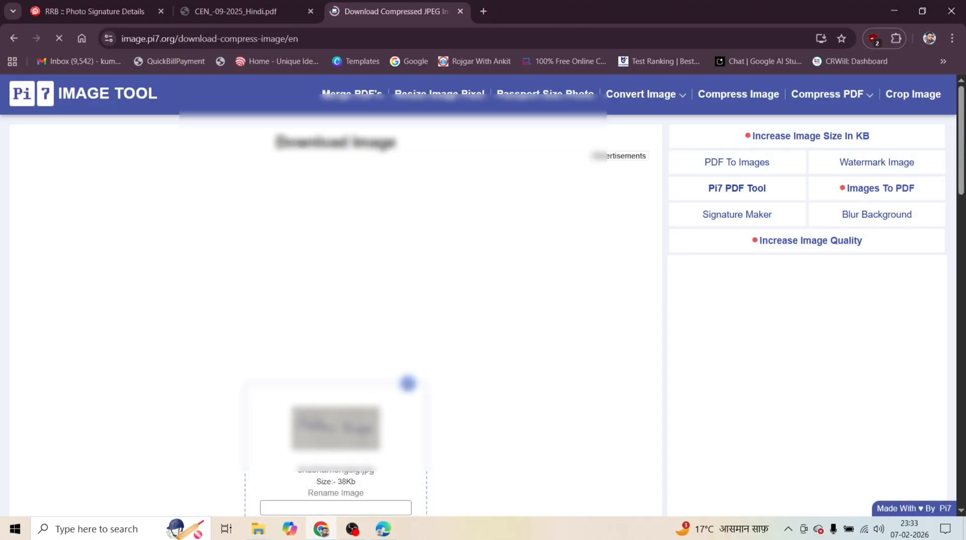
pyautogui.scroll(-5, 408, 383)
pyautogui.scroll(2, 354, 313)
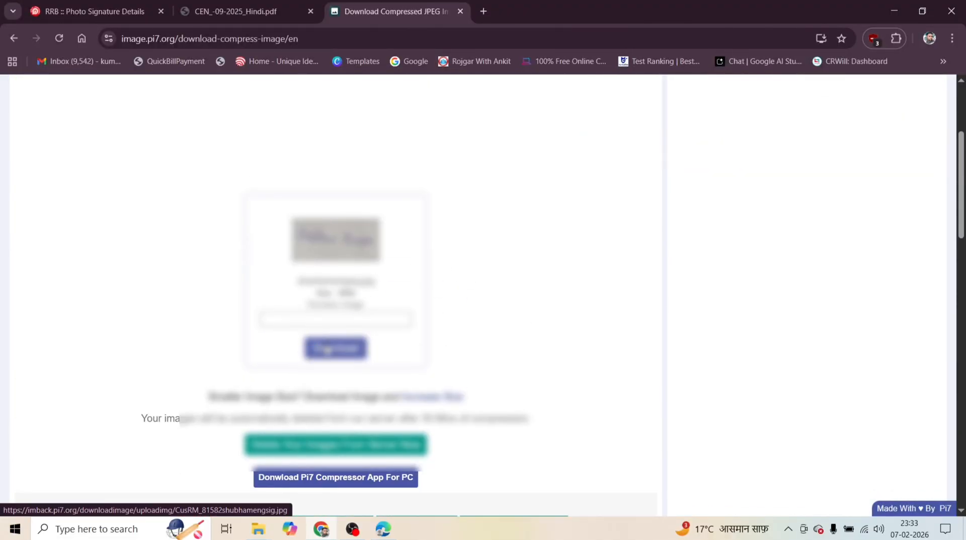
pyautogui.click(328, 348)
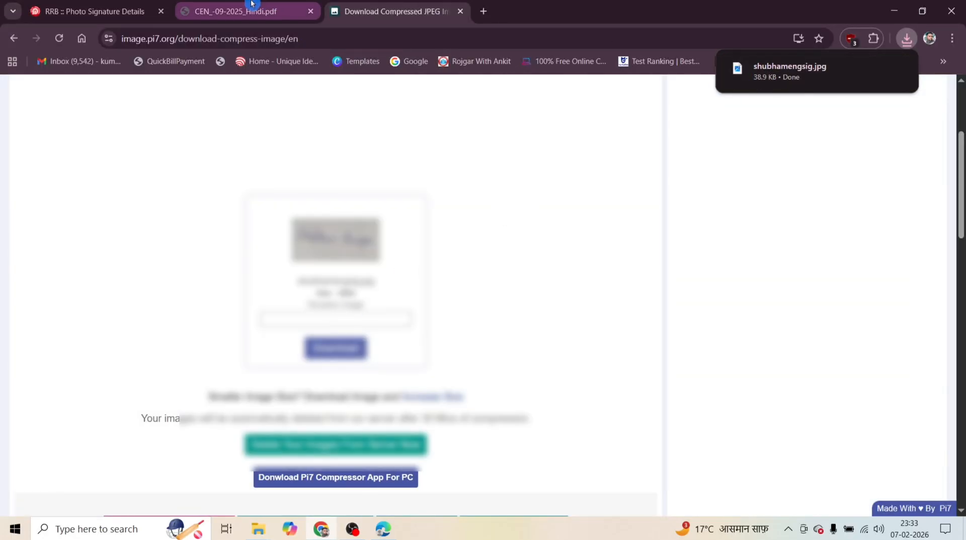
# Return to the RRB application and upload the prepared signature from Downloads as the Applicant's Signature, accepting the crop.
pyautogui.click(96, 11)
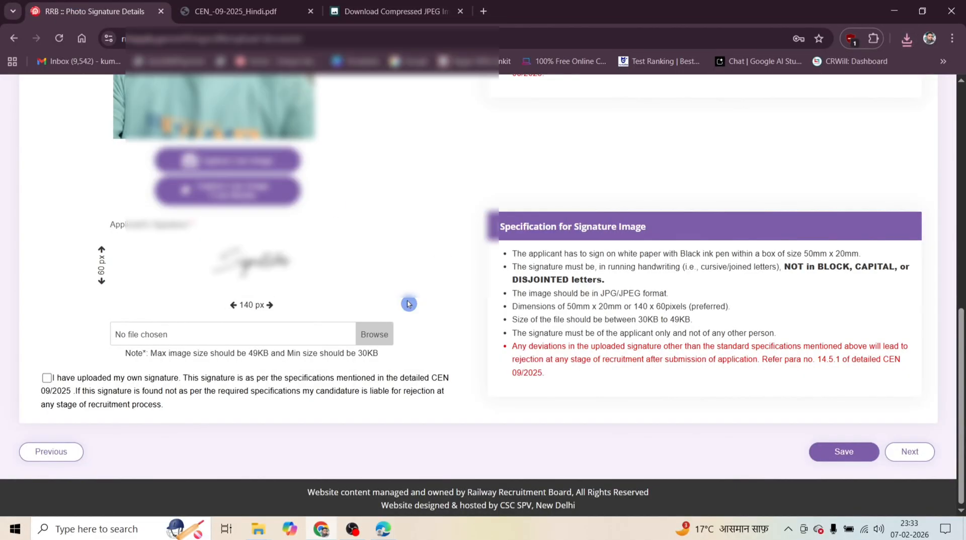
pyautogui.click(378, 334)
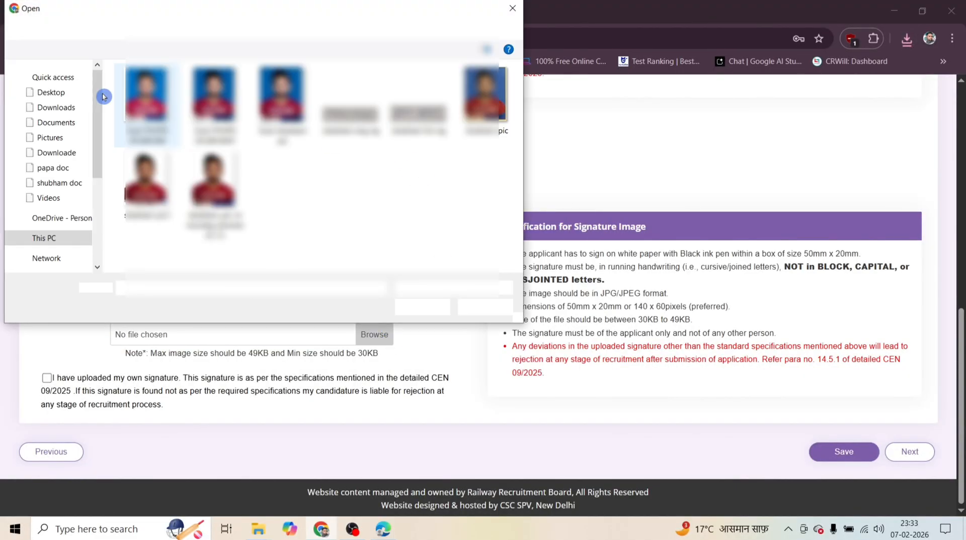
pyautogui.click(56, 153)
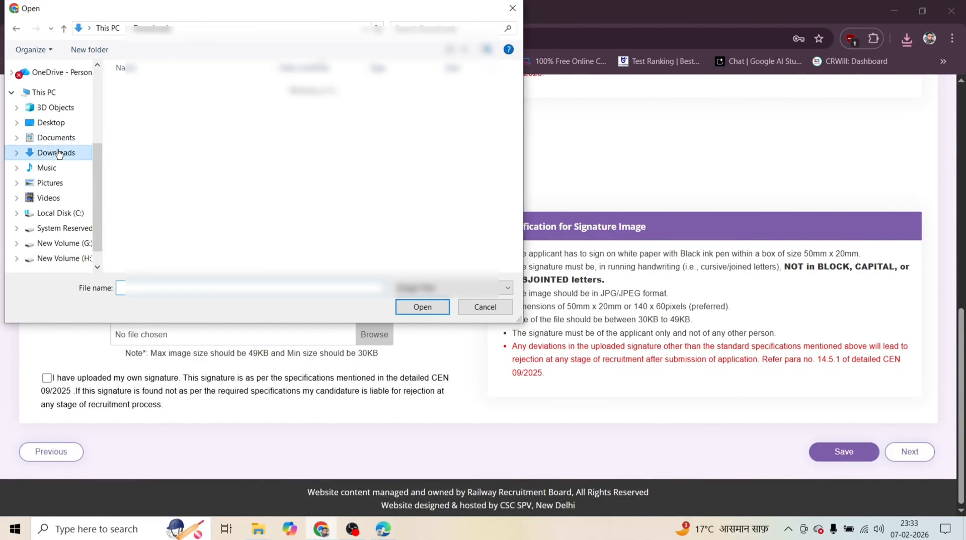
pyautogui.doubleClick(153, 103)
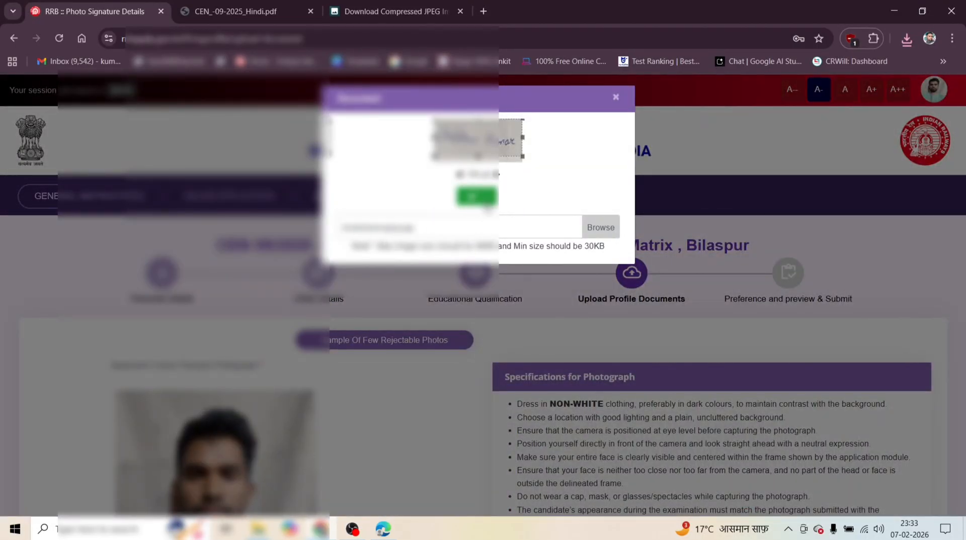
pyautogui.click(477, 197)
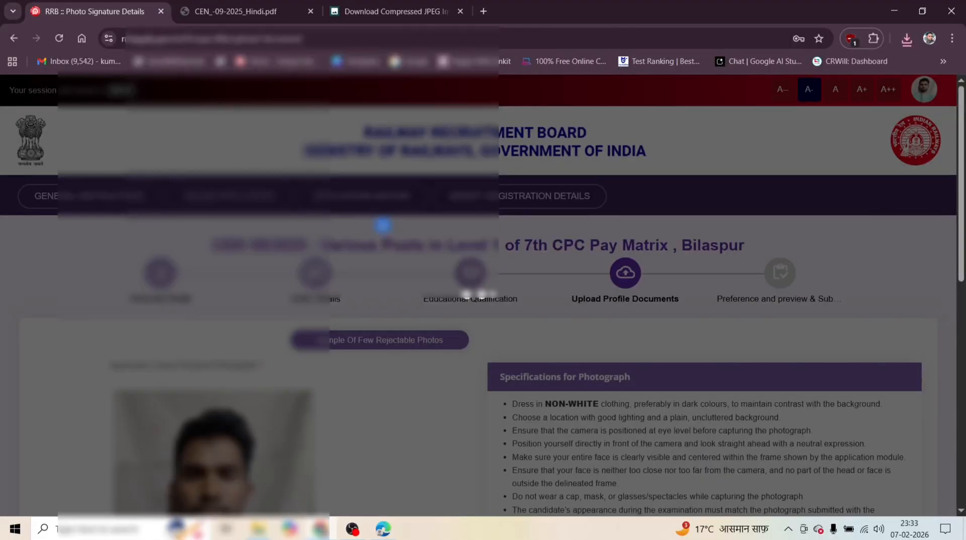
# Accept the own-signature declaration, save the photo and signature, and proceed to the Preference and preview section.
pyautogui.scroll(-6, 383, 225)
pyautogui.scroll(-2, 382, 225)
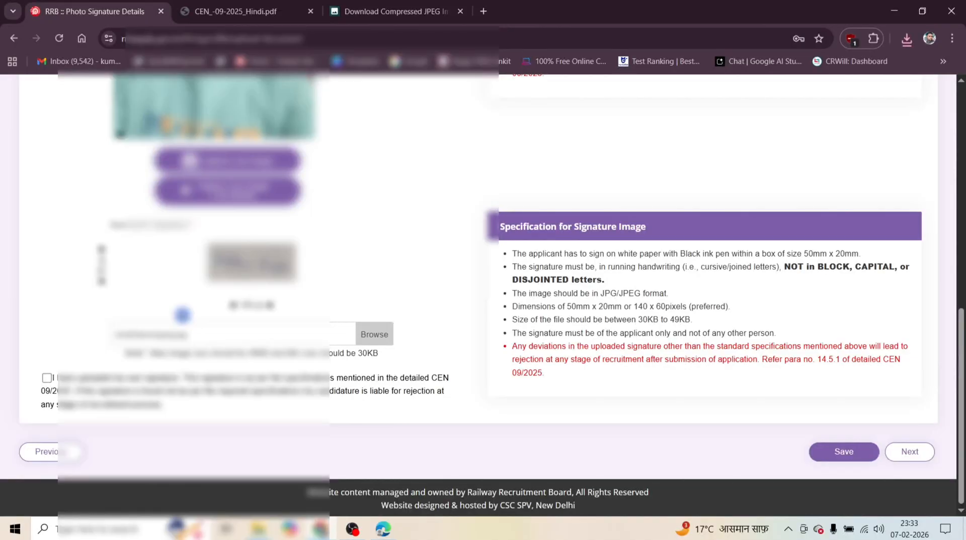
pyautogui.click(858, 456)
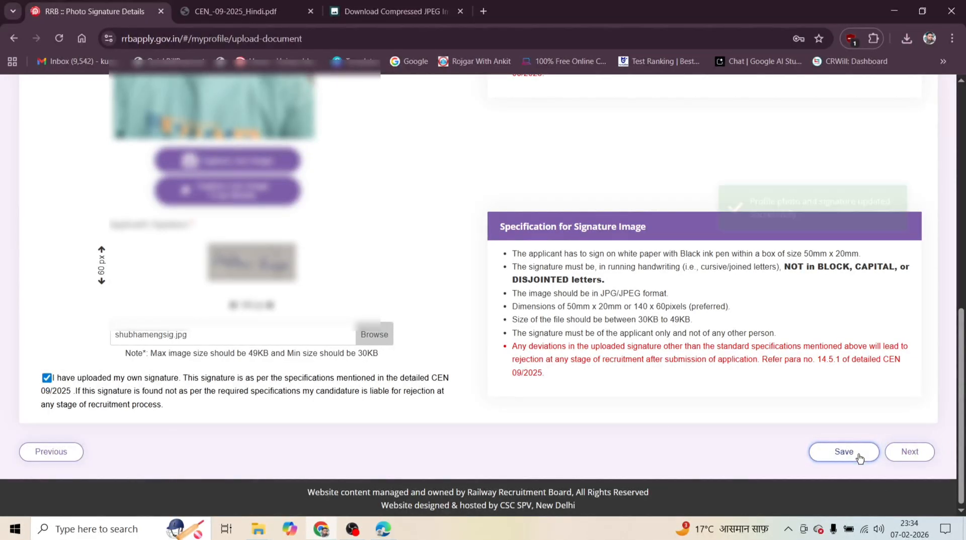
pyautogui.click(910, 452)
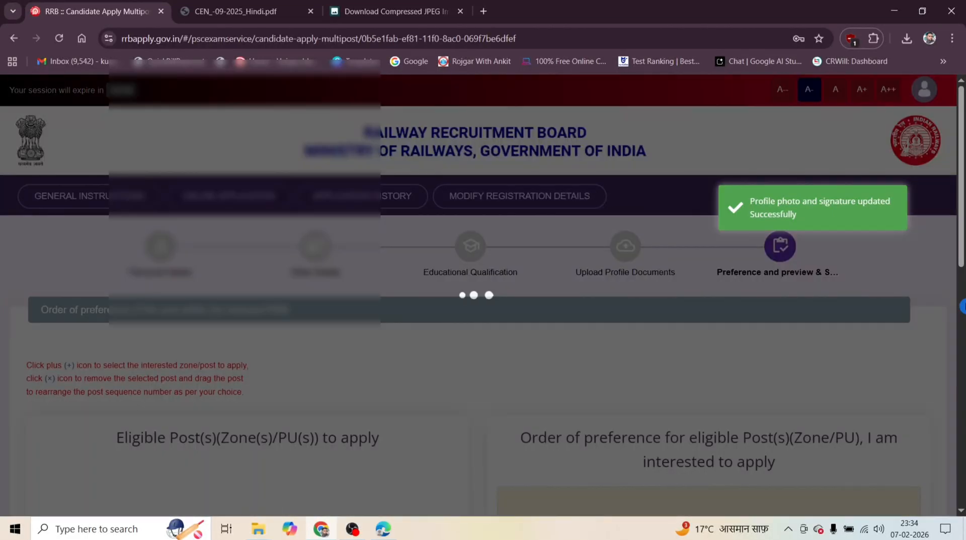
# Review the selected RRB and the list of eligible posts available for the order of preference.
pyautogui.scroll(-5, 306, 252)
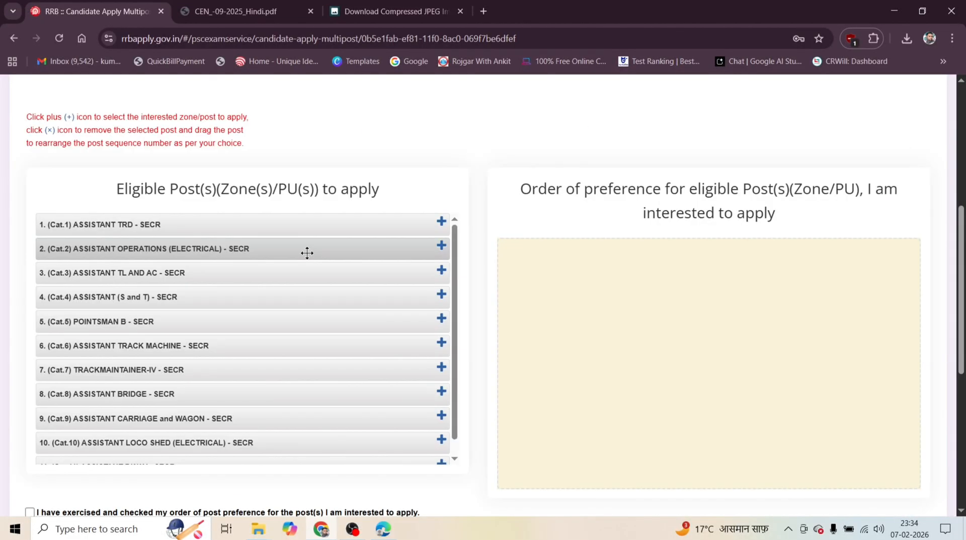
pyautogui.scroll(5, 483, 237)
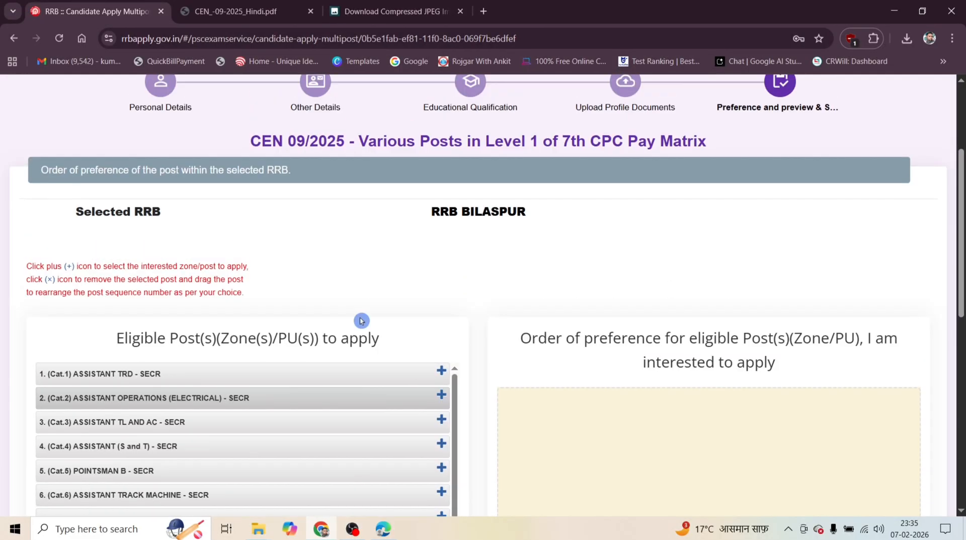
pyautogui.scroll(-4, 511, 327)
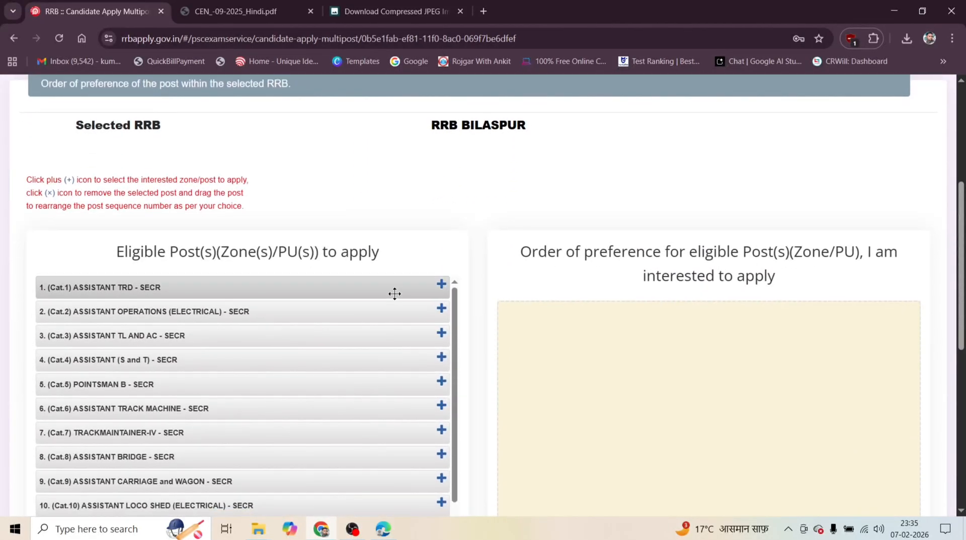
pyautogui.scroll(-1, 394, 293)
pyautogui.scroll(-2, 426, 354)
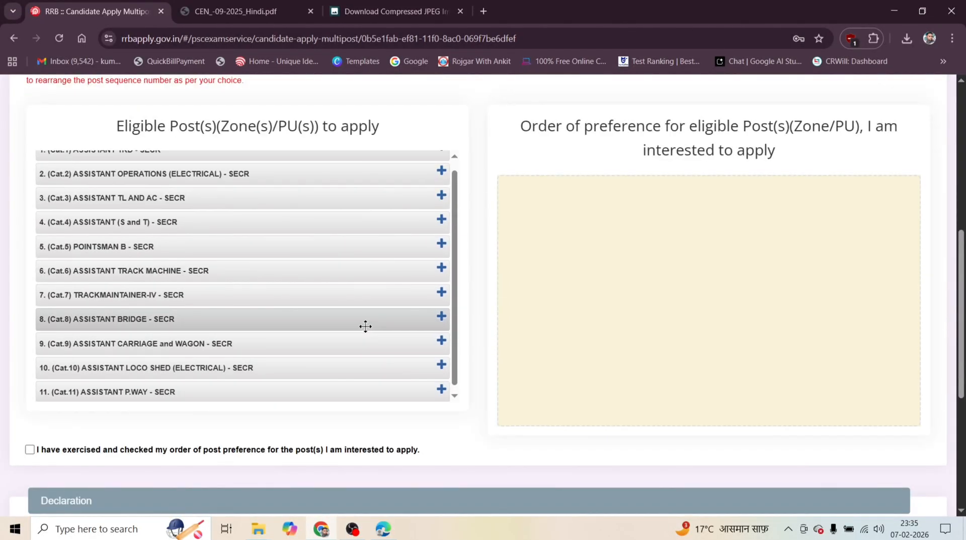
pyautogui.scroll(1, 357, 291)
pyautogui.scroll(-1, 347, 266)
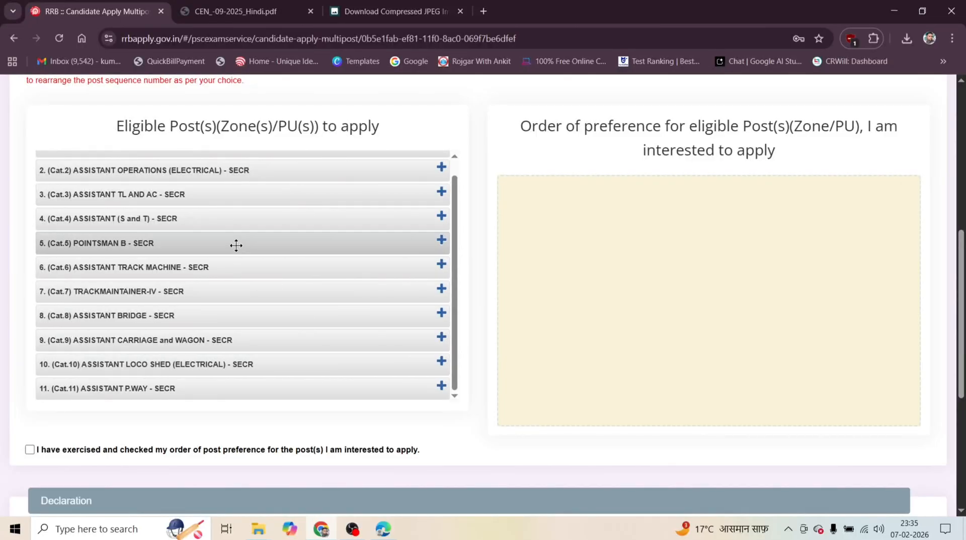
pyautogui.scroll(1, 241, 260)
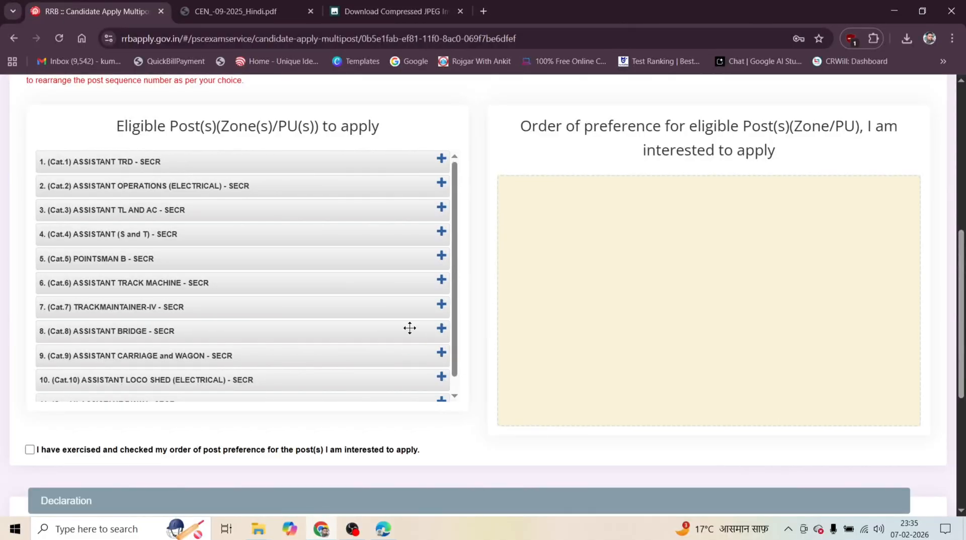
# Add Assistant TRD, S and T, TL and AC, Operations (Electrical), Carriage and Wagon, and Bridge as post preferences 1 to 6 in that order.
pyautogui.scroll(-1, 408, 322)
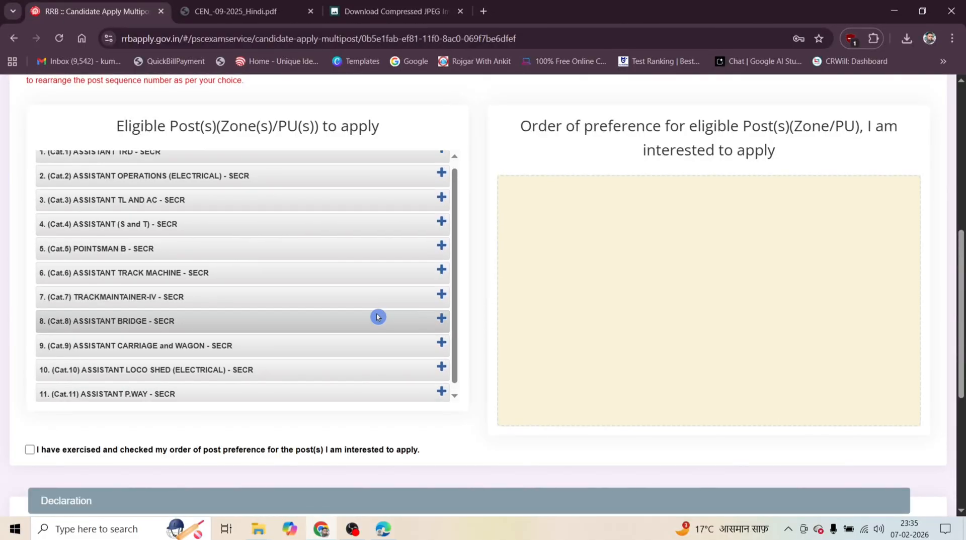
pyautogui.scroll(5, 378, 316)
pyautogui.scroll(-1, 379, 299)
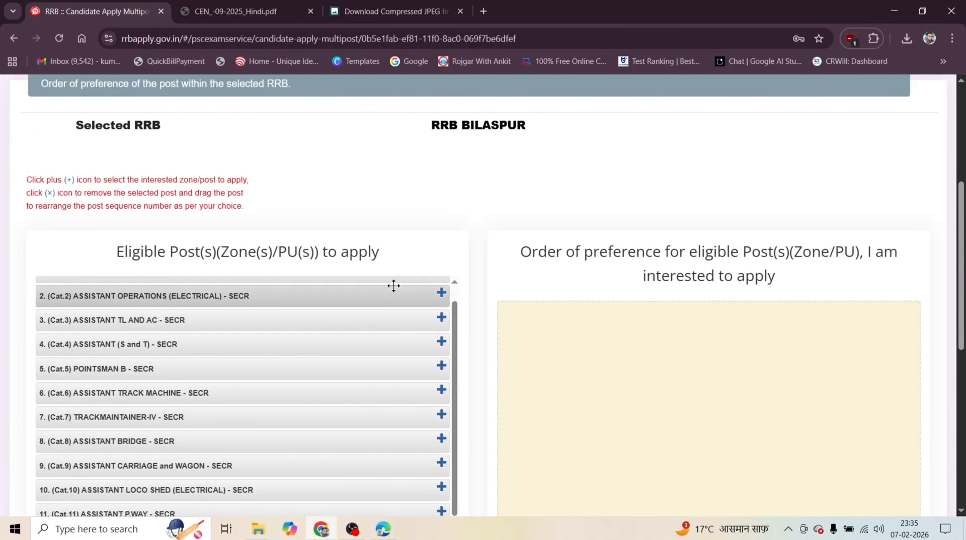
pyautogui.scroll(-4, 394, 286)
pyautogui.scroll(1, 381, 265)
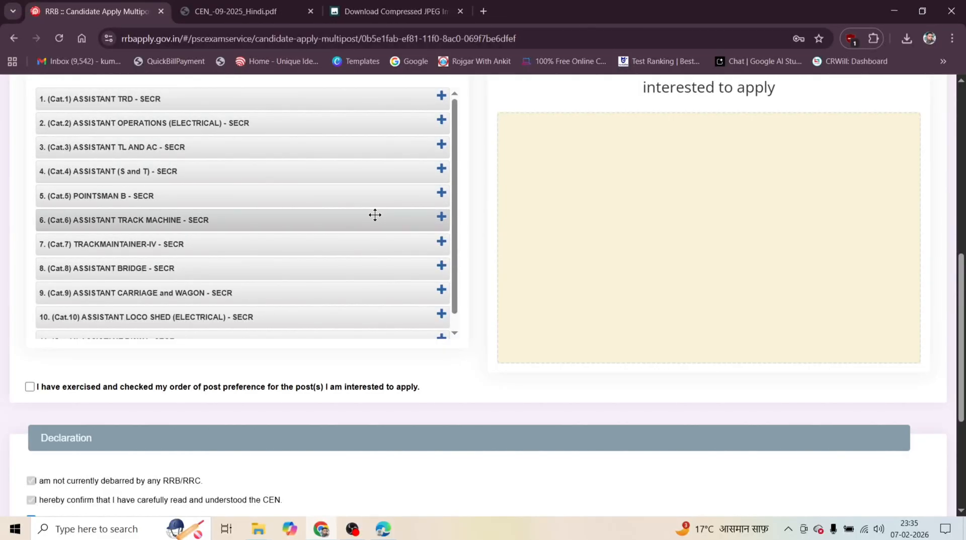
pyautogui.scroll(-3, 374, 216)
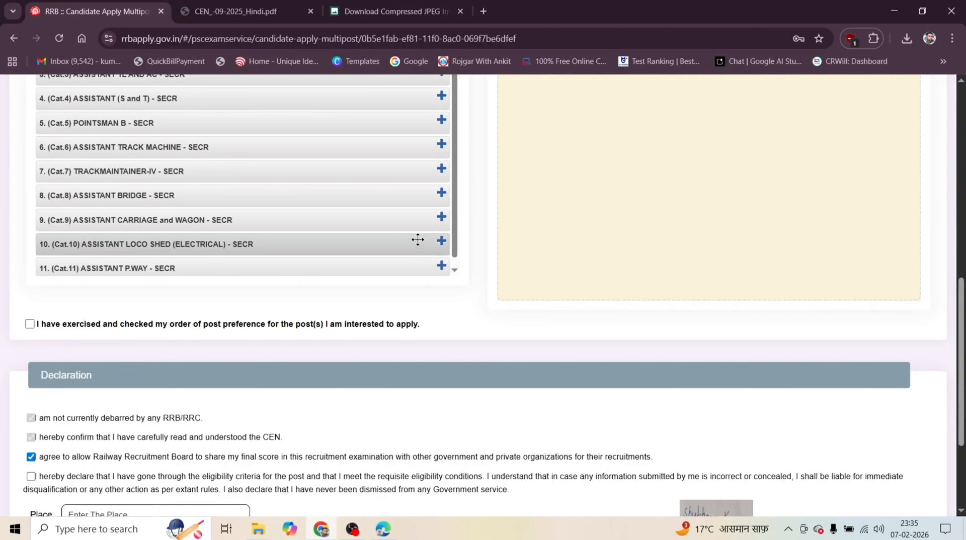
pyautogui.scroll(5, 417, 239)
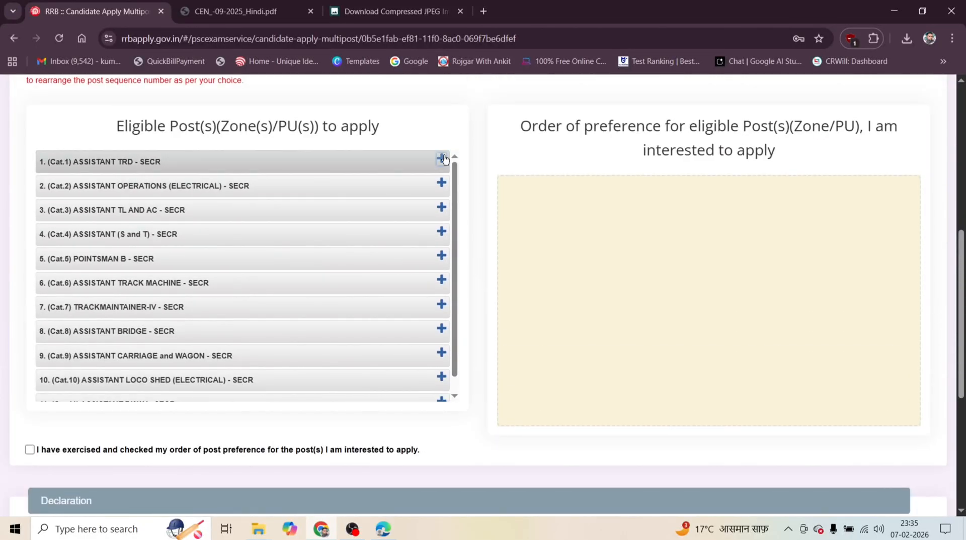
pyautogui.click(442, 159)
pyautogui.click(451, 208)
pyautogui.click(451, 184)
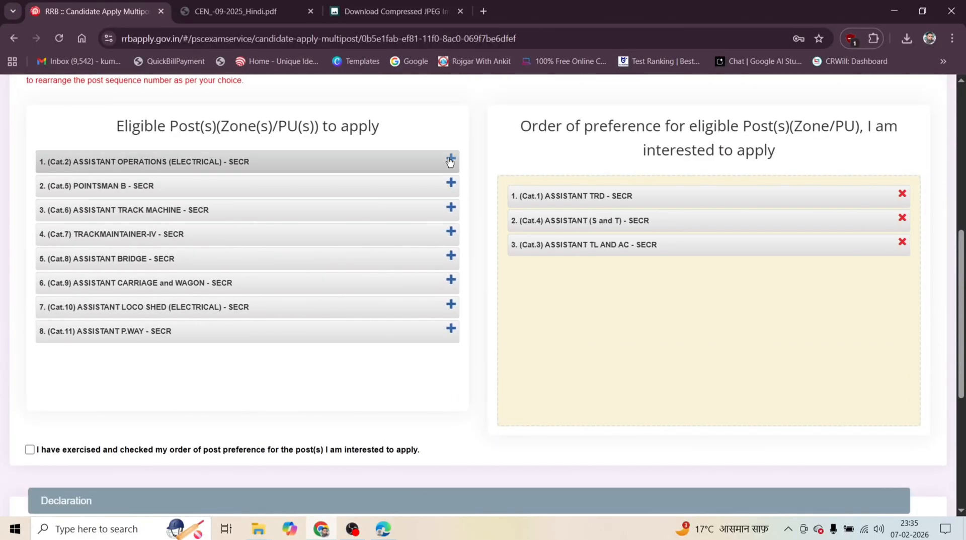
pyautogui.click(450, 160)
pyautogui.click(451, 255)
pyautogui.click(451, 232)
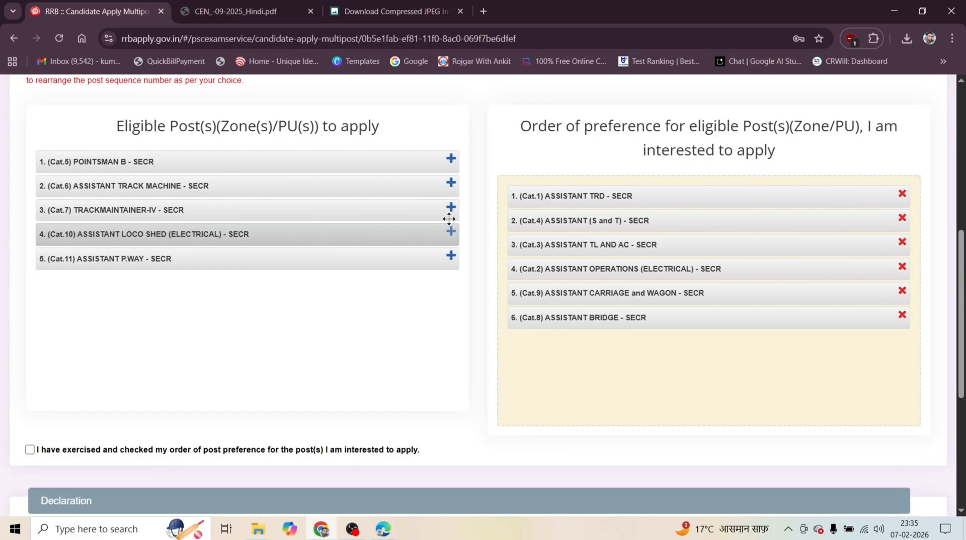
# Add Trackmaintainer-IV, Assistant Track Machine, Pointsman B, Assistant P.Way and Assistant Loco Shed (Electrical) as the remaining post preferences in that order.
pyautogui.click(451, 208)
pyautogui.click(451, 184)
pyautogui.click(451, 159)
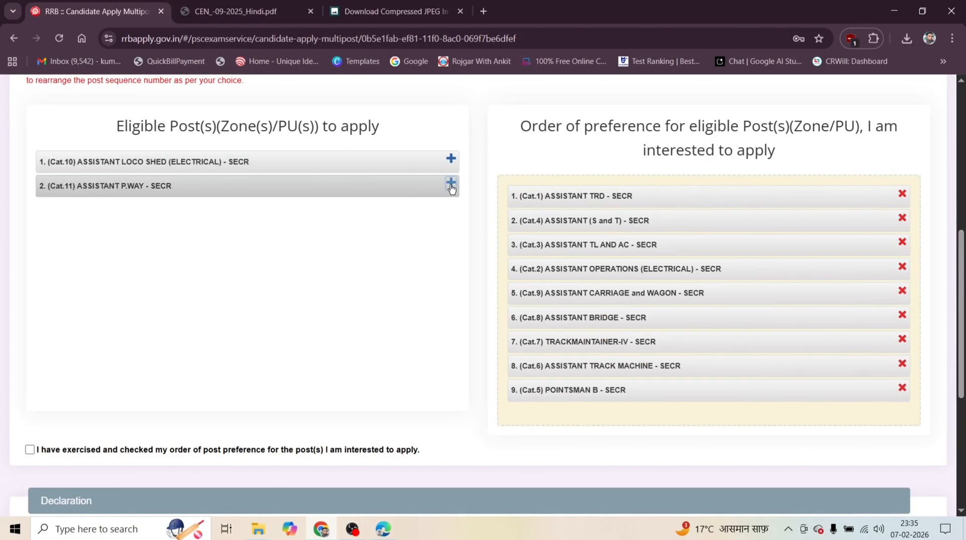
pyautogui.click(450, 184)
pyautogui.click(451, 162)
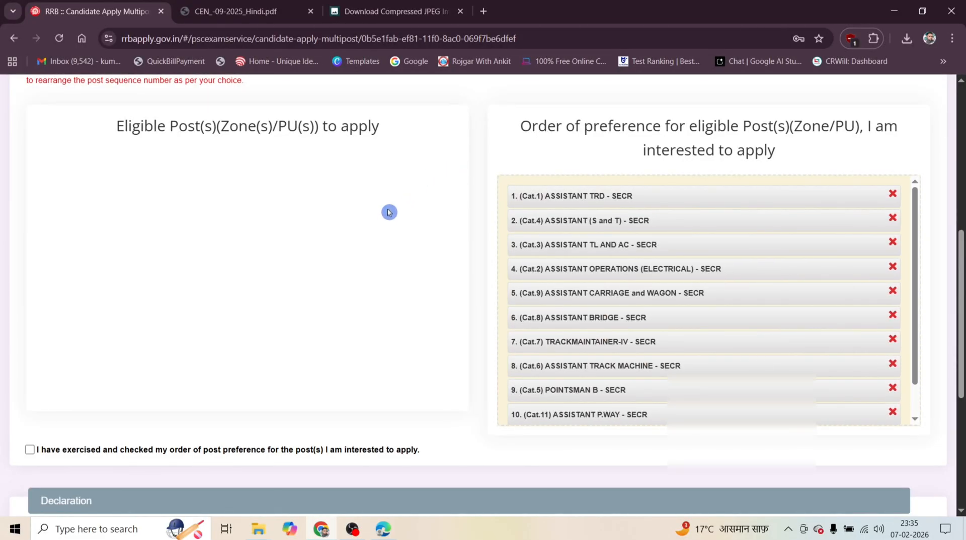
# Confirm the order of post preference, accept the eligibility declaration and open the application preview.
pyautogui.scroll(-3, 387, 212)
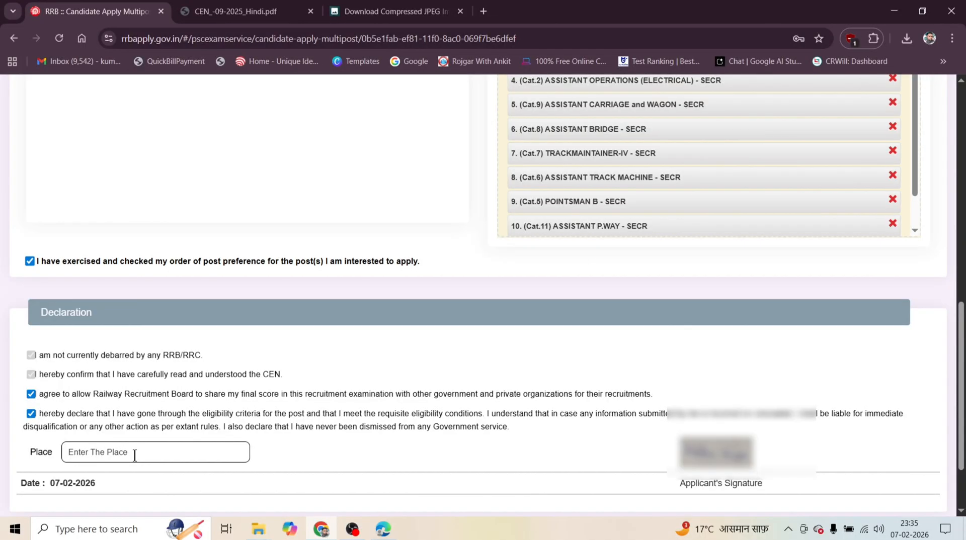
pyautogui.scroll(-1, 134, 455)
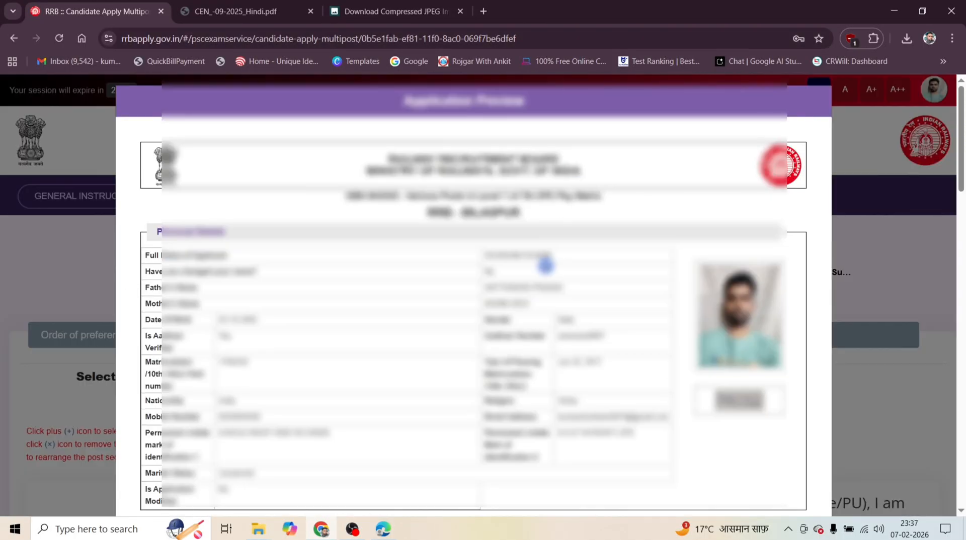
# Review the application preview from the personal details through the post preference order to the declaration.
pyautogui.scroll(-1, 389, 261)
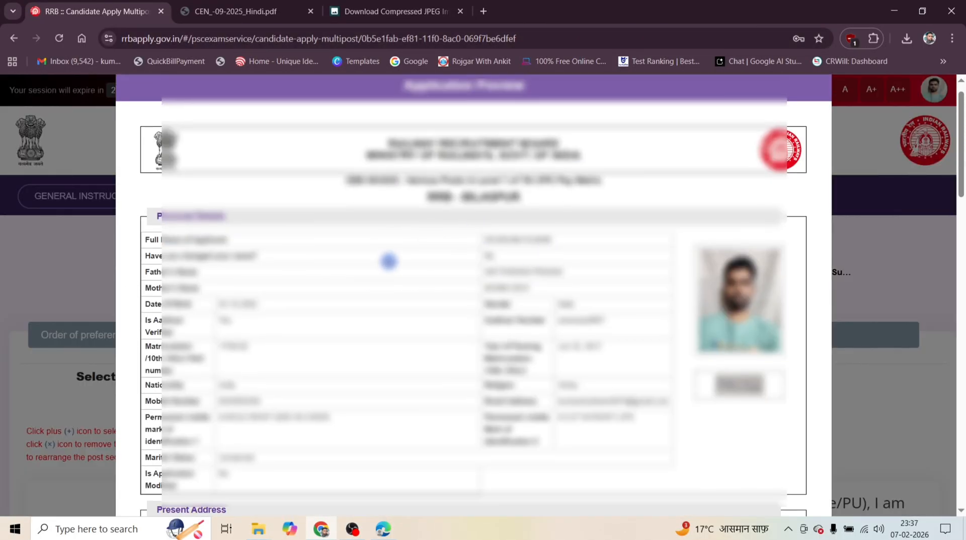
pyautogui.scroll(-7, 389, 262)
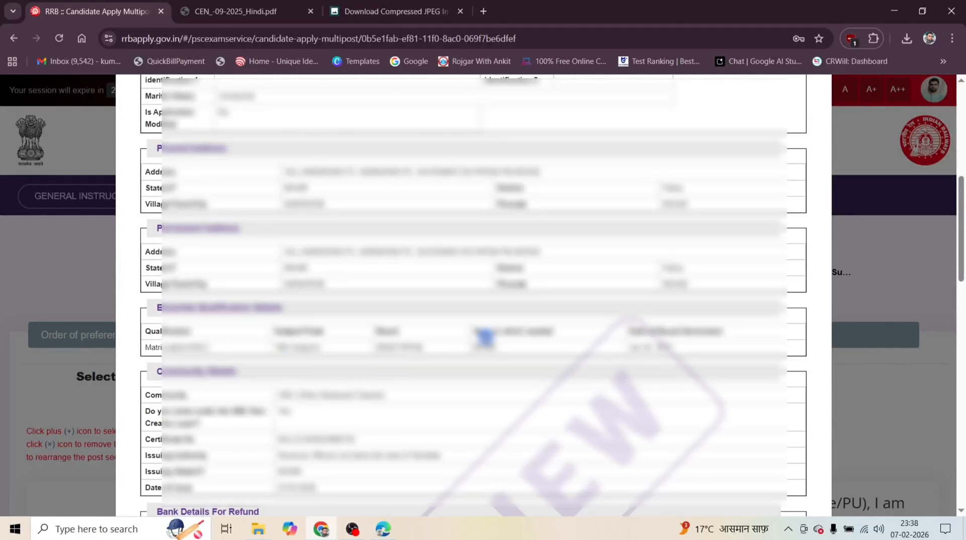
pyautogui.scroll(-3, 586, 334)
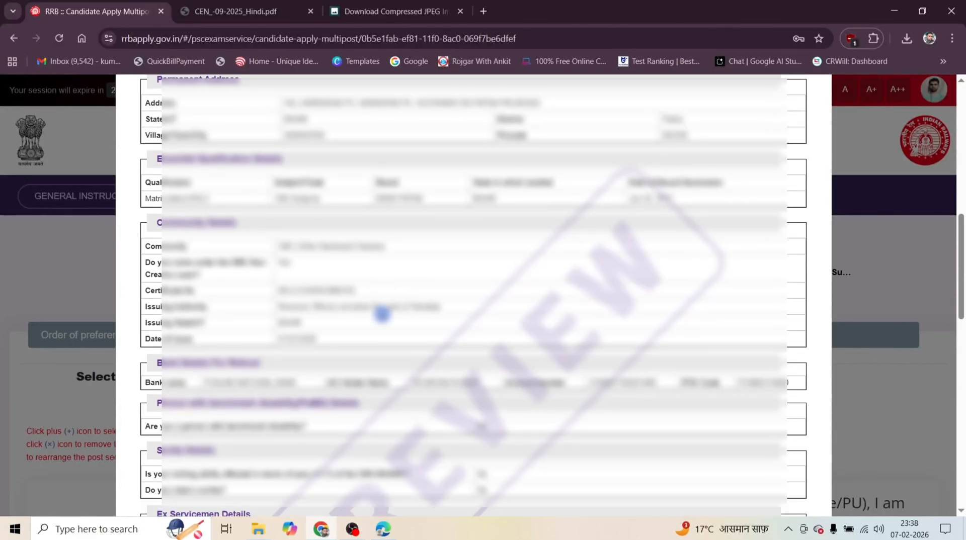
pyautogui.scroll(-8, 382, 314)
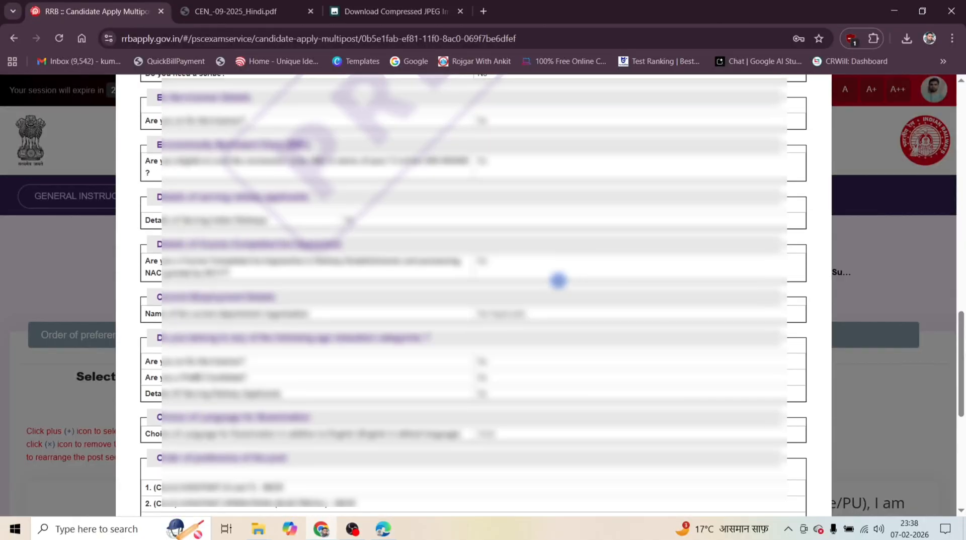
pyautogui.scroll(-7, 558, 280)
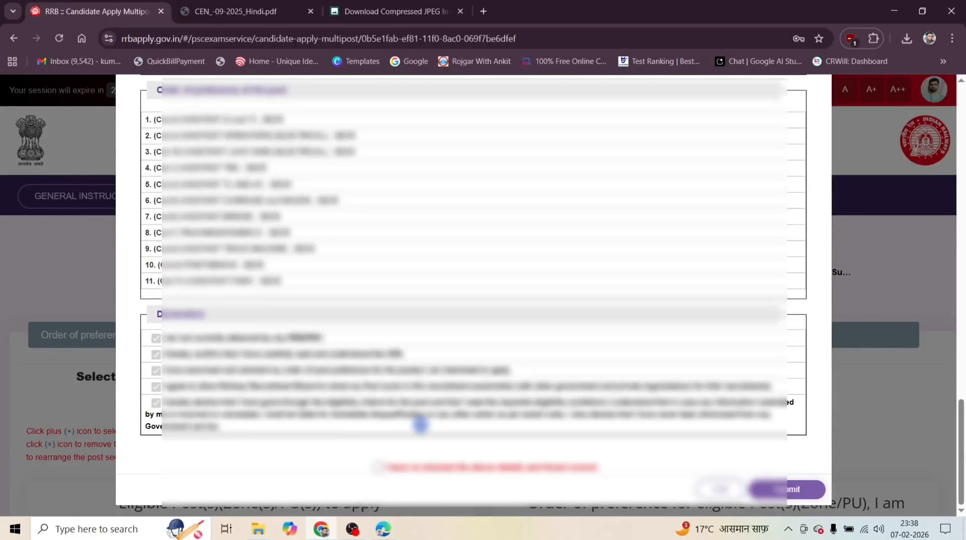
pyautogui.scroll(7, 558, 398)
pyautogui.scroll(3, 555, 396)
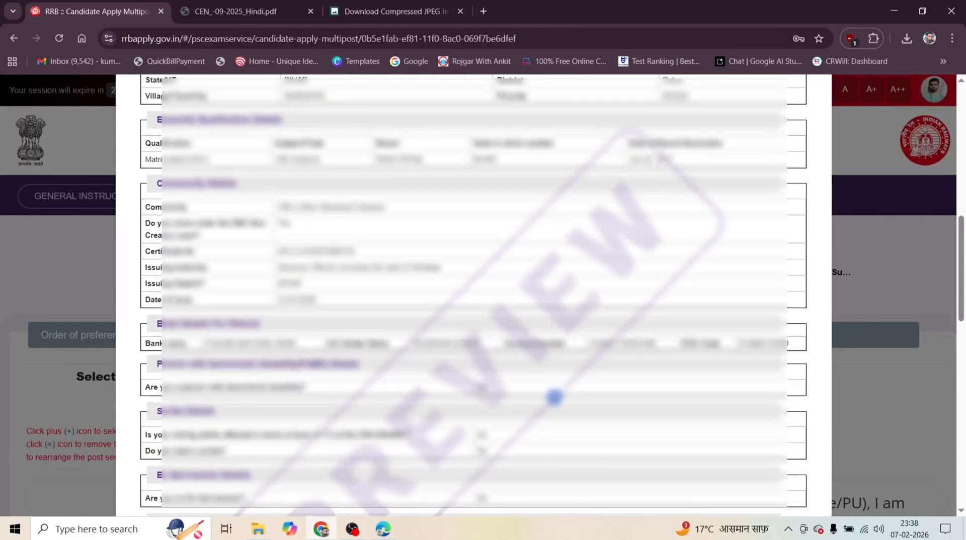
pyautogui.scroll(-15, 591, 373)
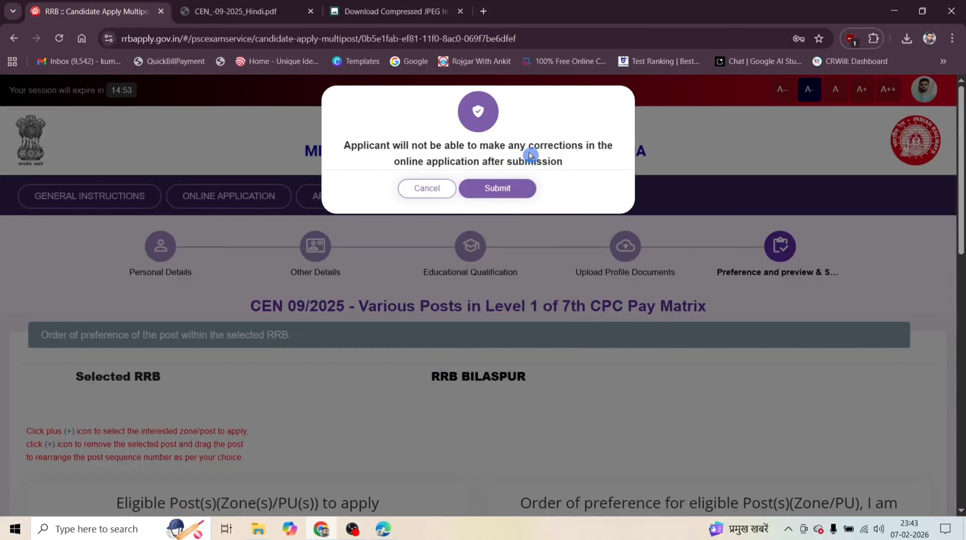
# Submit the application and proceed to the application fee payment through SBIePay, agreeing to the Terms & Conditions.
pyautogui.click(497, 188)
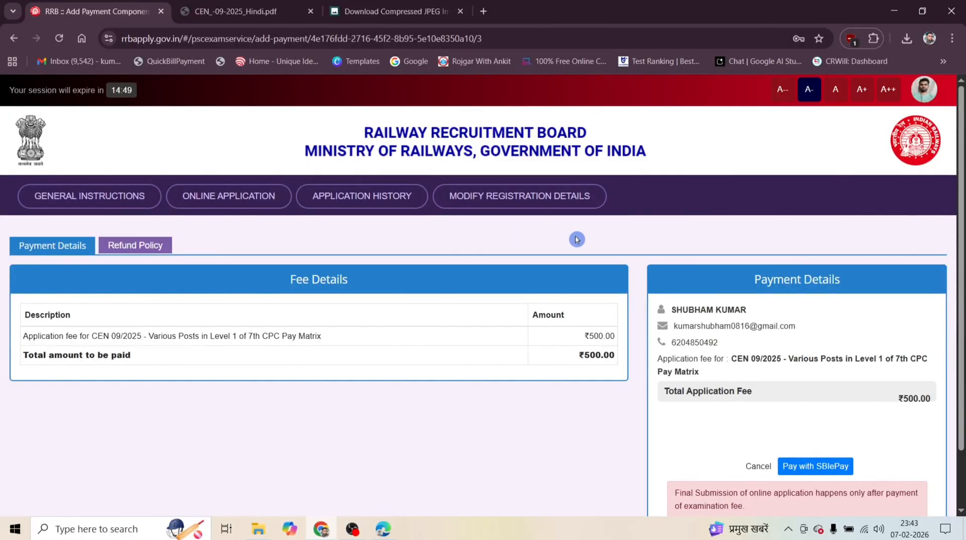
pyautogui.scroll(-1, 597, 244)
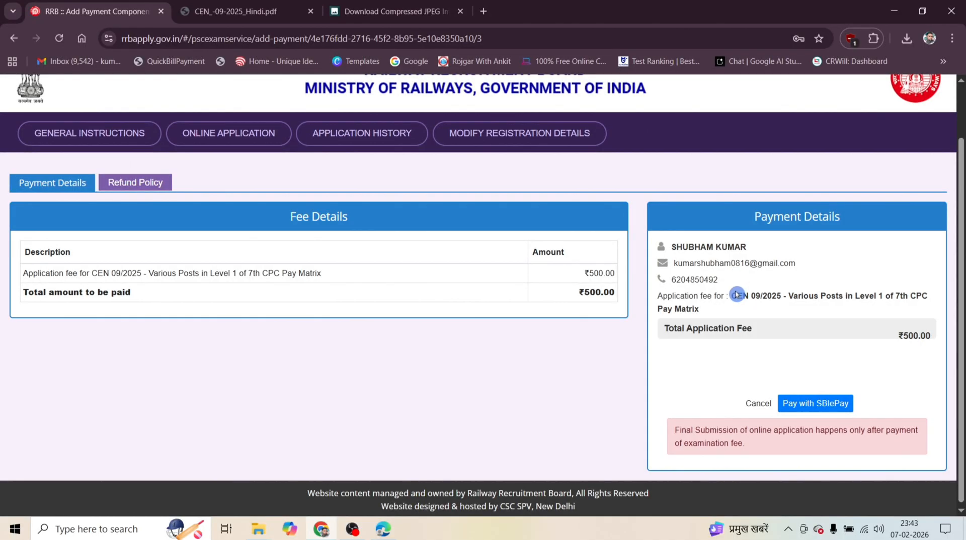
pyautogui.click(827, 405)
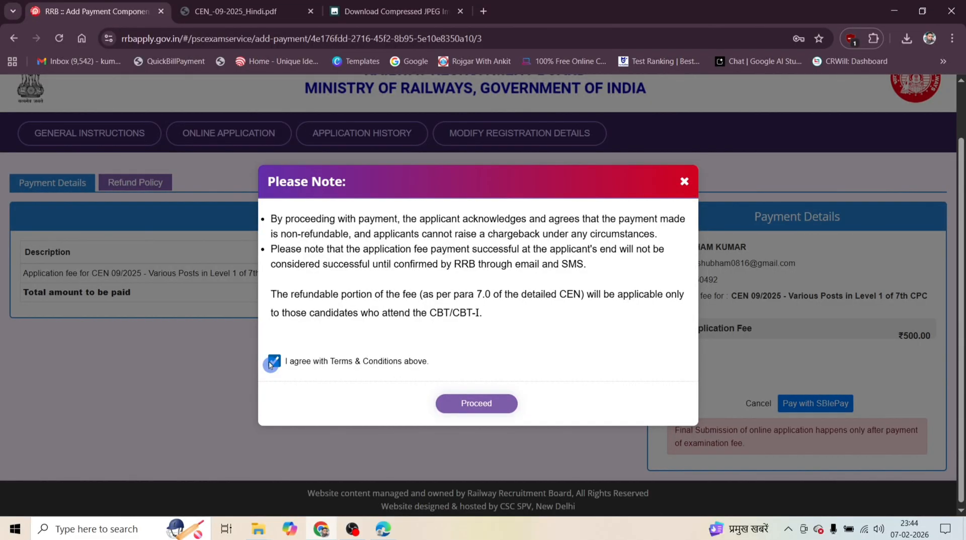
pyautogui.click(482, 406)
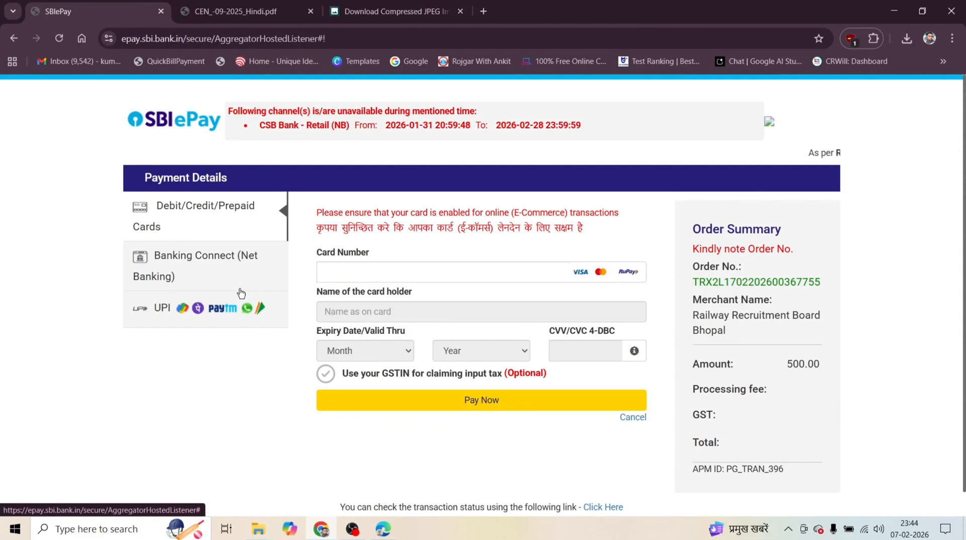
# Pay the application fee with the UPI QR option and decline the browser's offer to save the password.
pyautogui.click(206, 310)
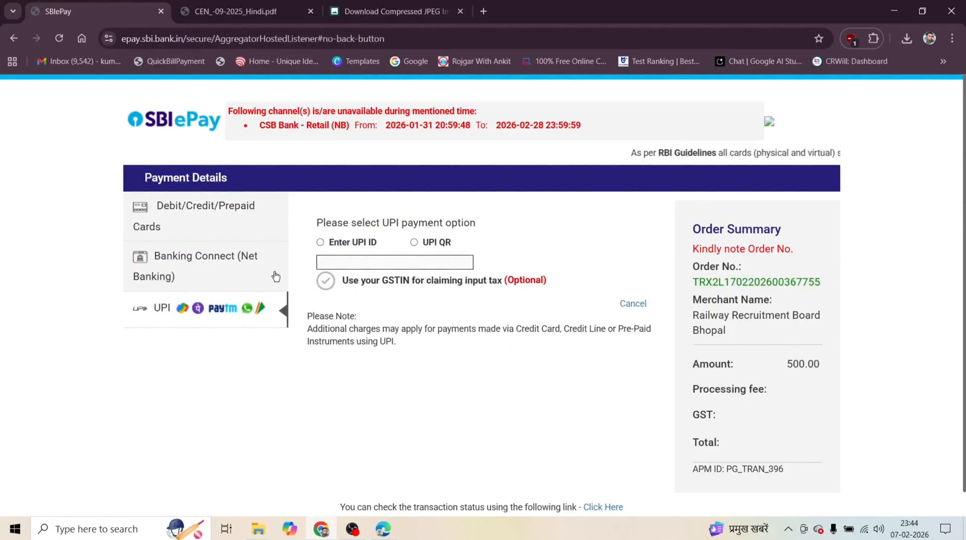
pyautogui.click(416, 242)
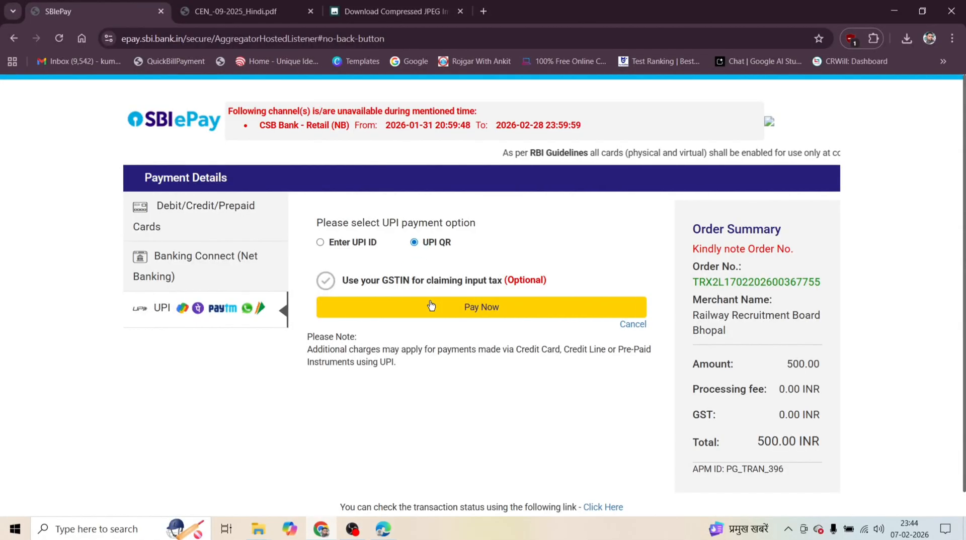
pyautogui.click(431, 307)
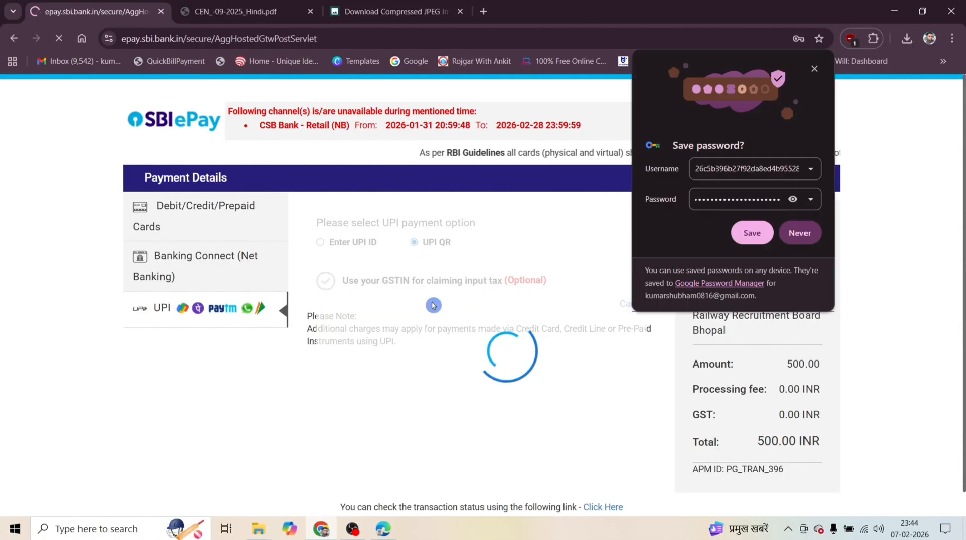
pyautogui.click(801, 232)
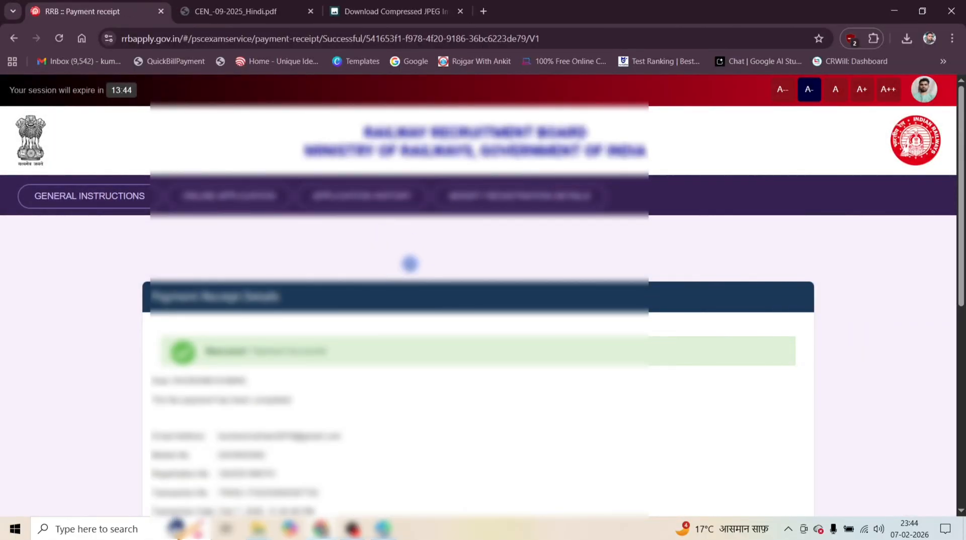
# Print the payment receipt to a PDF and save it in Downloads under the suggested file name.
pyautogui.scroll(-5, 413, 254)
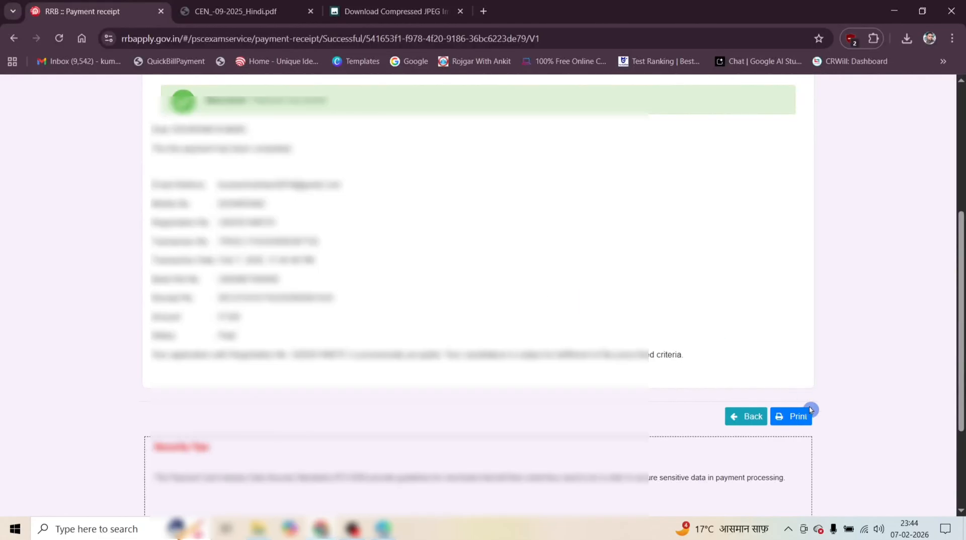
pyautogui.click(795, 424)
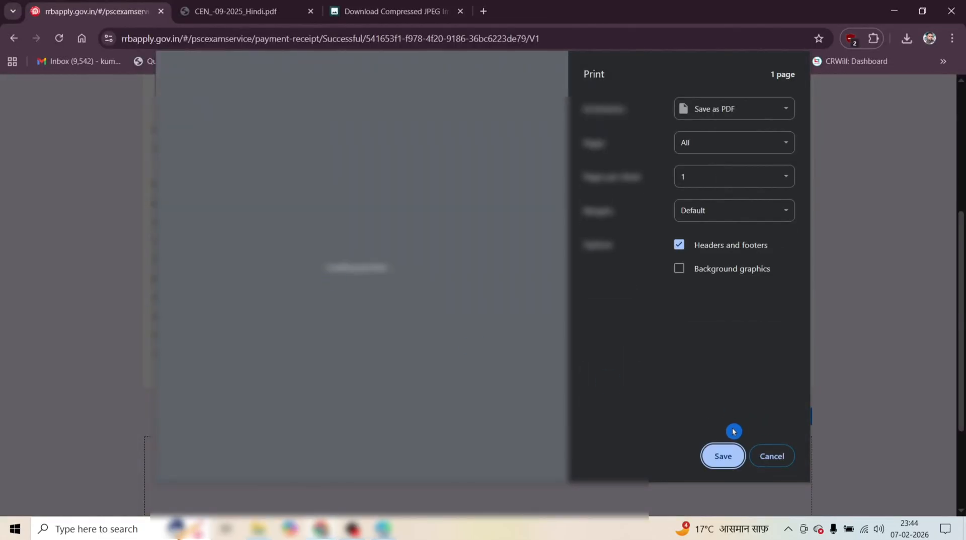
pyautogui.click(722, 458)
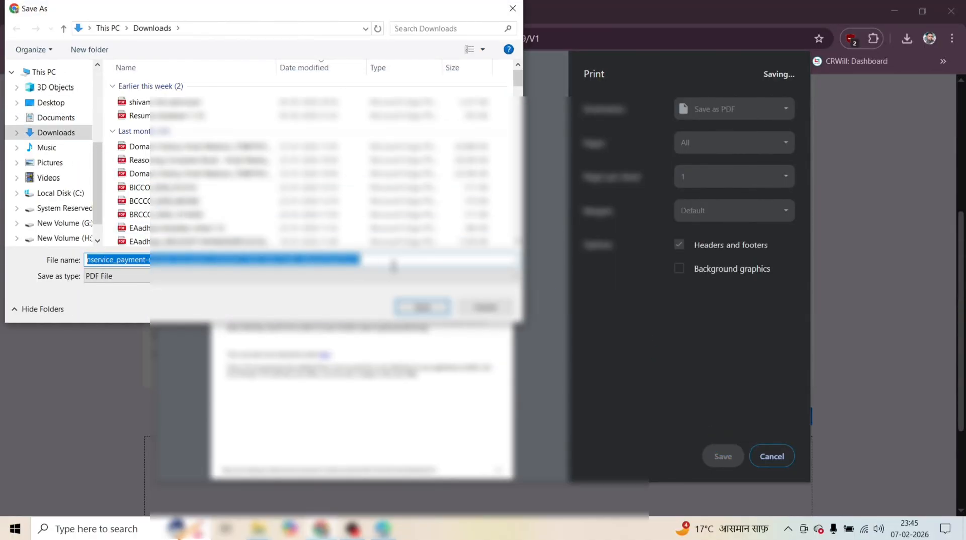
pyautogui.click(421, 307)
# Return to the My Application list, download the new Level 1 application form and open its PDF.
pyautogui.scroll(1, 490, 256)
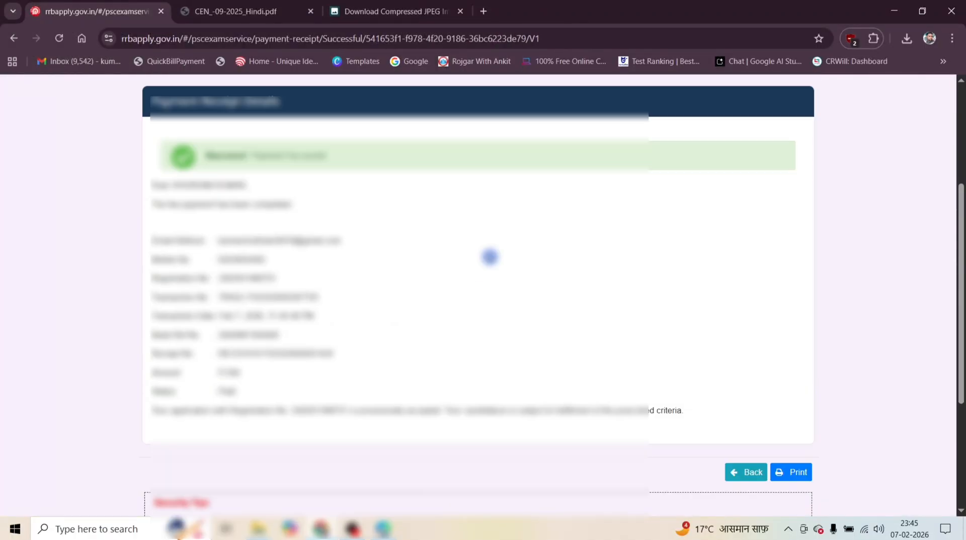
pyautogui.scroll(-1, 855, 377)
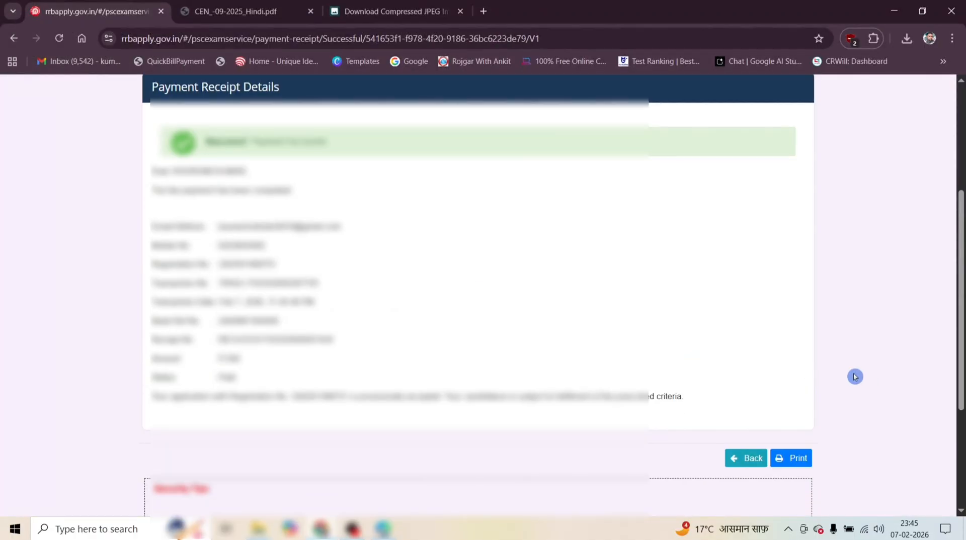
pyautogui.click(751, 458)
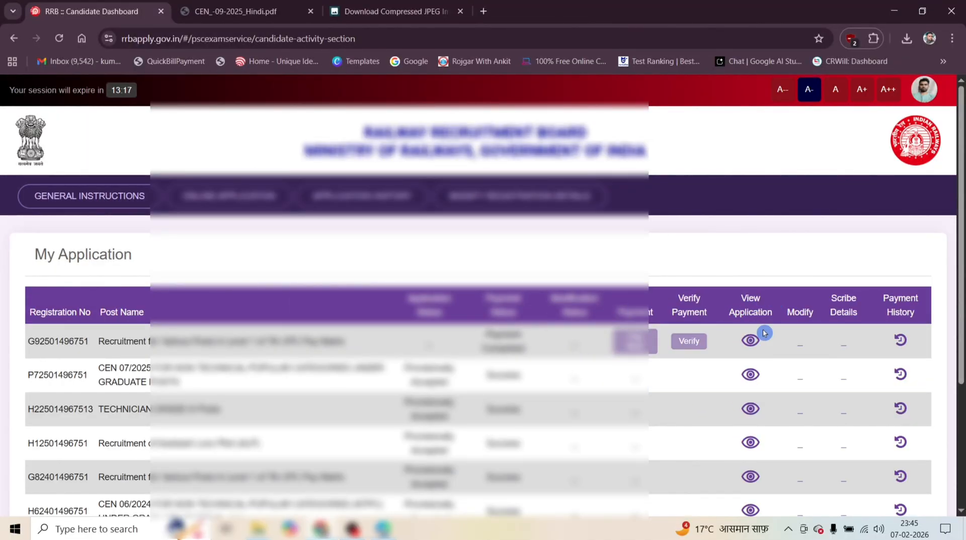
pyautogui.click(751, 340)
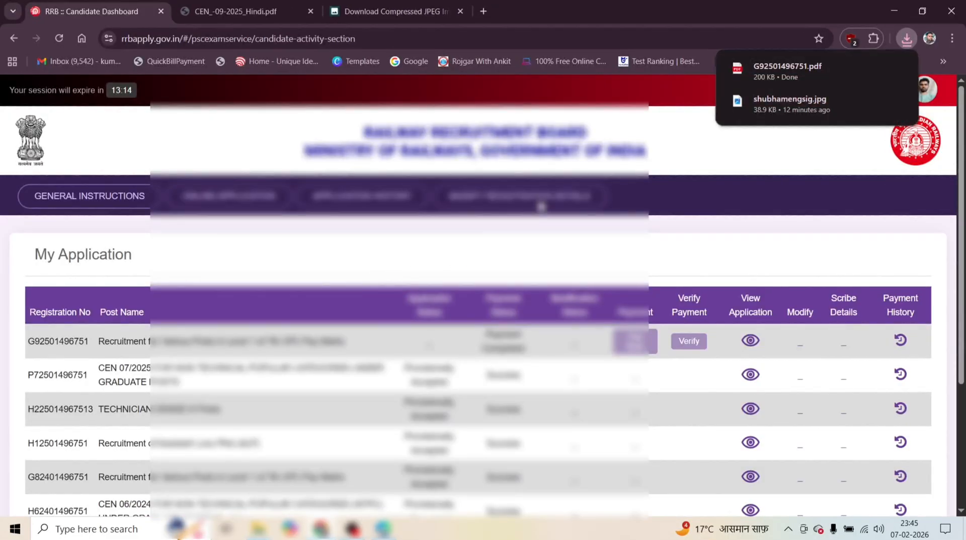
pyautogui.click(778, 72)
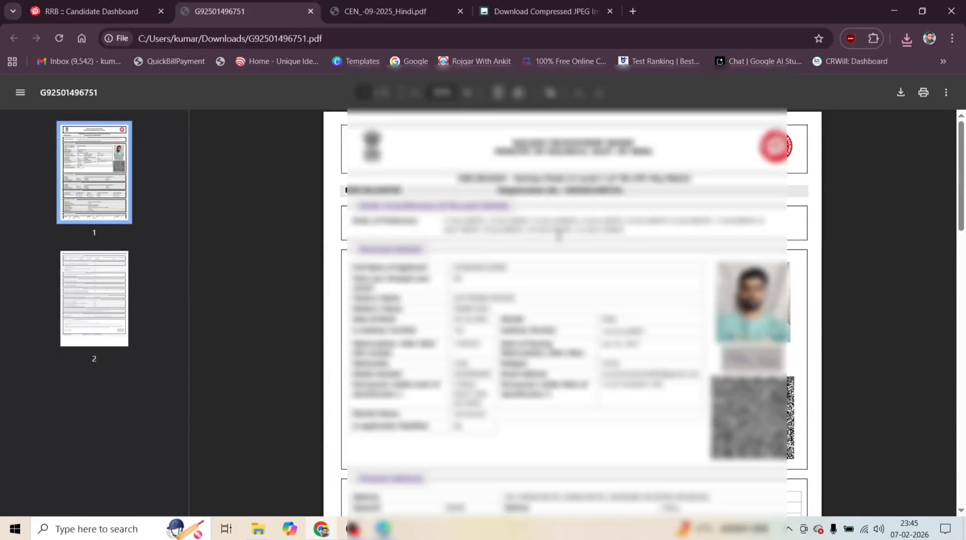
# Review both pages of the downloaded application PDF, including the personal, payment, refund bank and declaration sections.
pyautogui.scroll(-3, 744, 324)
pyautogui.scroll(-1, 545, 276)
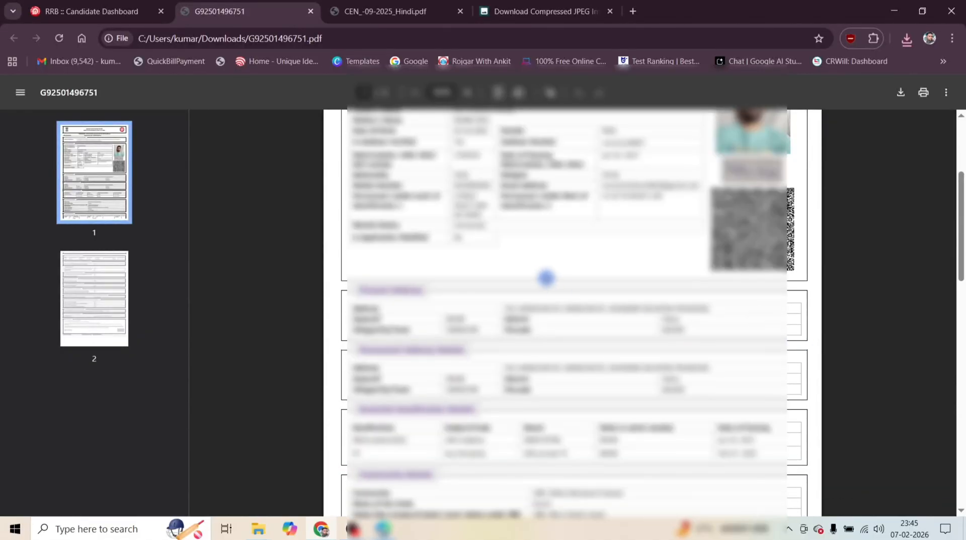
pyautogui.scroll(-6, 476, 240)
pyautogui.scroll(-3, 476, 241)
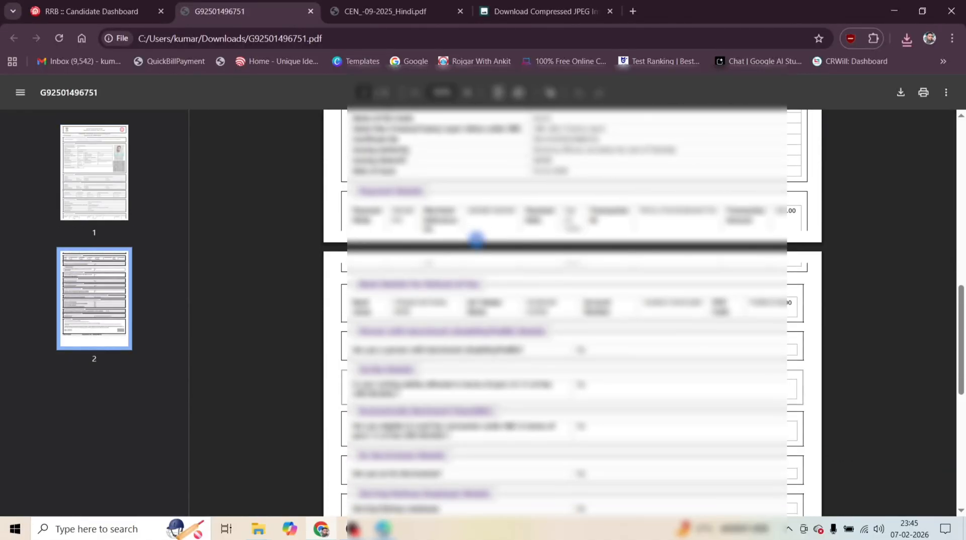
pyautogui.scroll(6, 475, 241)
pyautogui.scroll(-10, 474, 241)
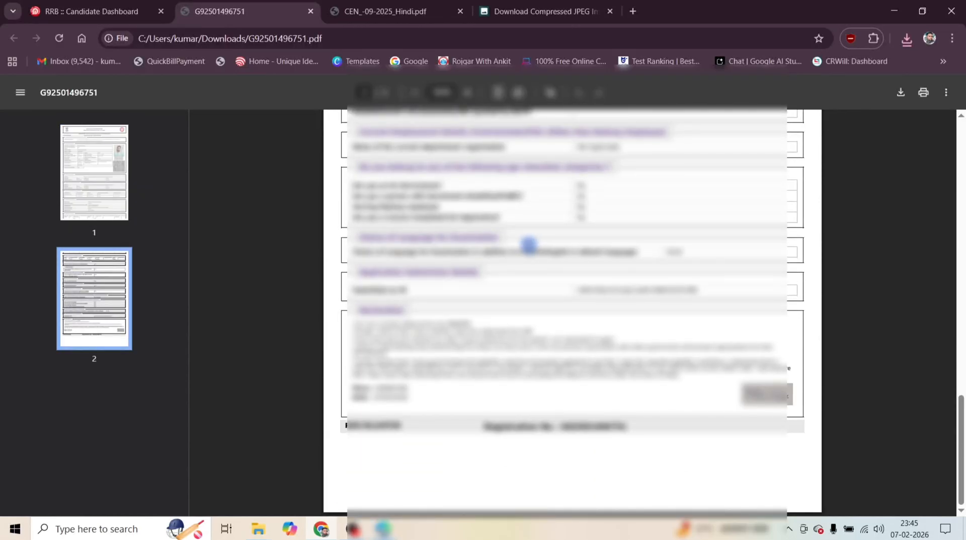
pyautogui.scroll(20, 528, 245)
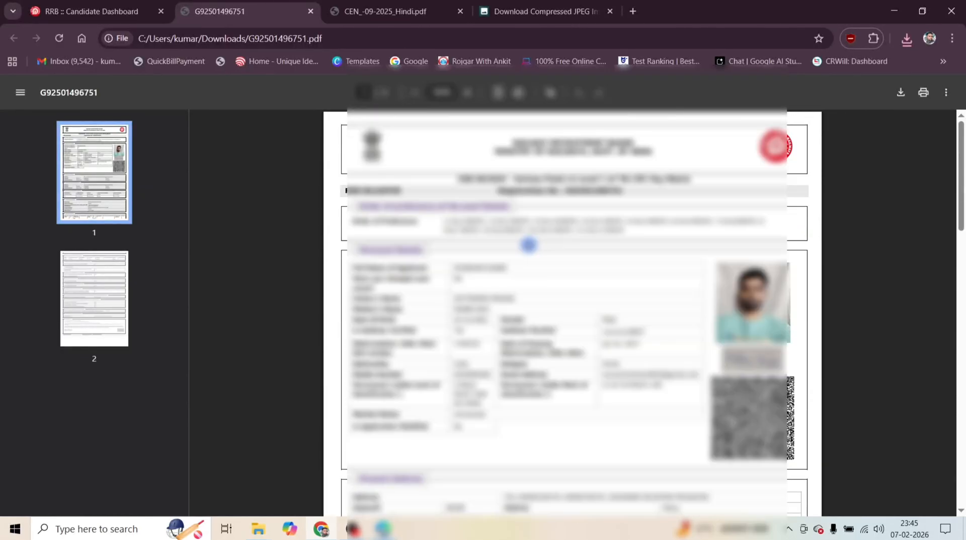